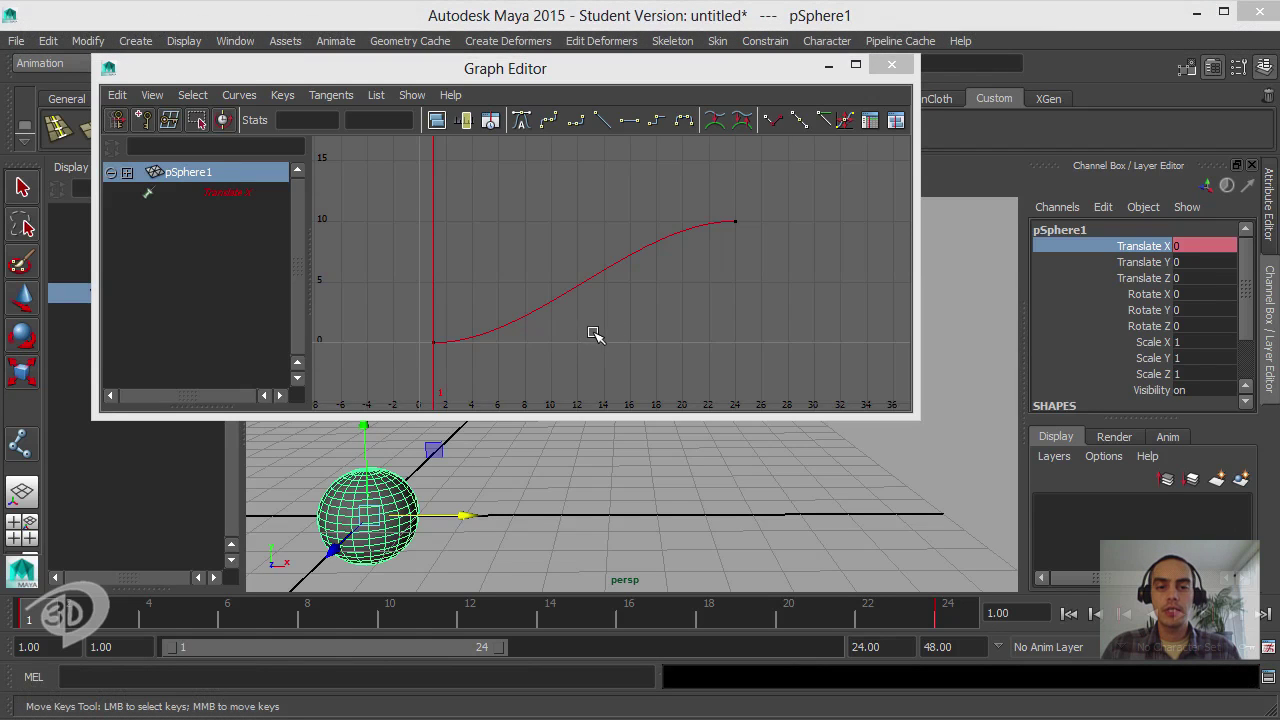
# - Select the sphere's last key at frame 24 on the timeline and move it to frame 16
pyautogui.click(949, 617)
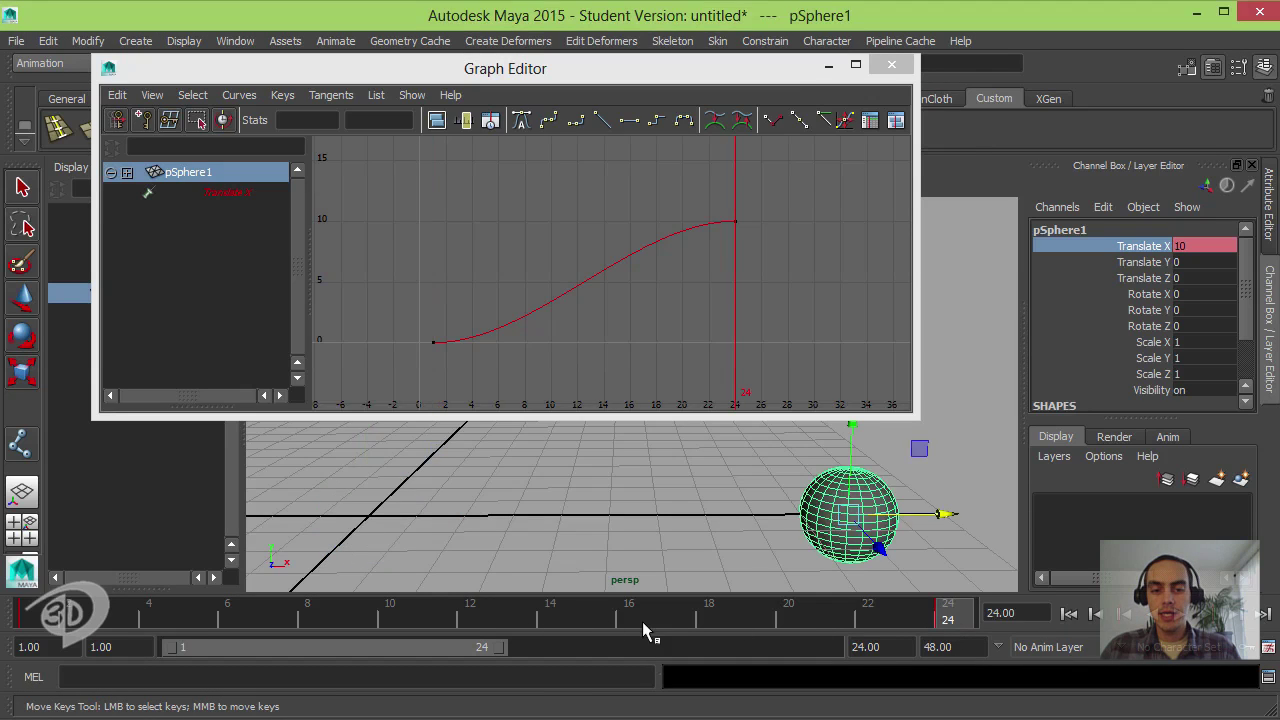
pyautogui.moveTo(645, 620)
pyautogui.mouseDown()
pyautogui.moveTo(849, 606)
pyautogui.moveTo(228, 612)
pyautogui.moveTo(538, 588)
pyautogui.moveTo(480, 606)
pyautogui.moveTo(971, 591)
pyautogui.moveTo(963, 622)
pyautogui.mouseUp()
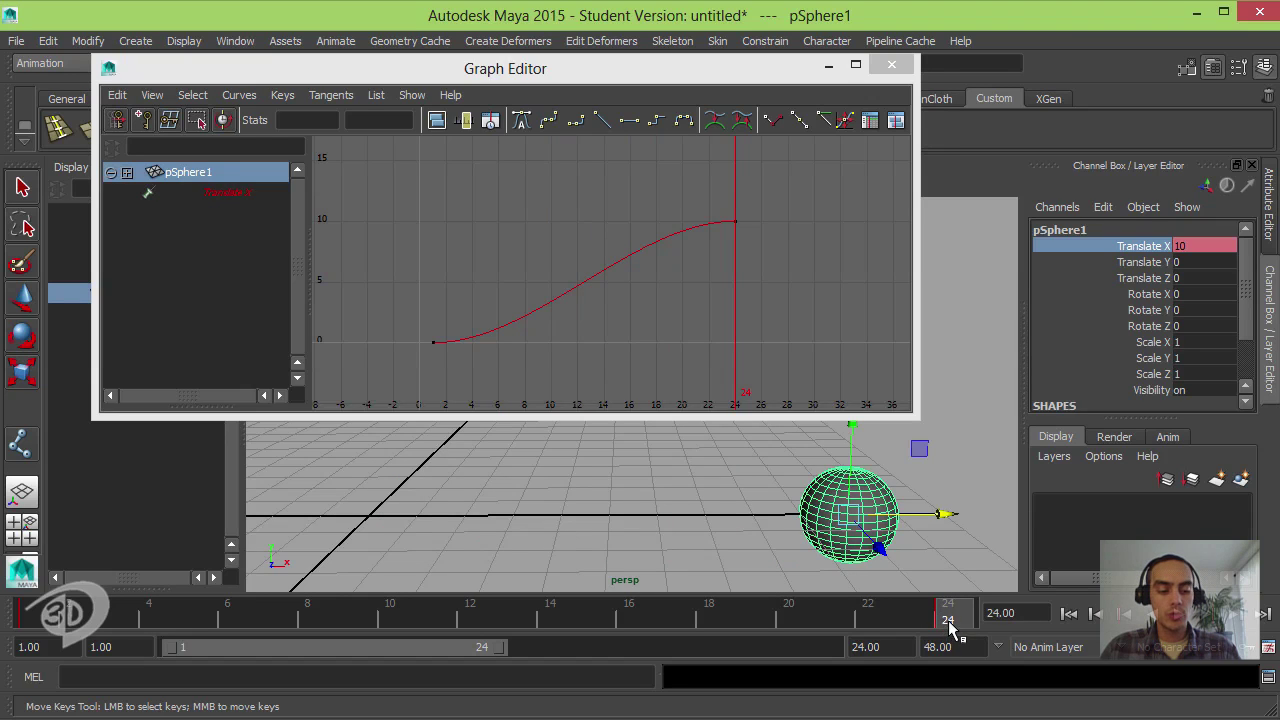
pyautogui.keyDown('shift'); pyautogui.click(951, 621); pyautogui.keyUp('shift')
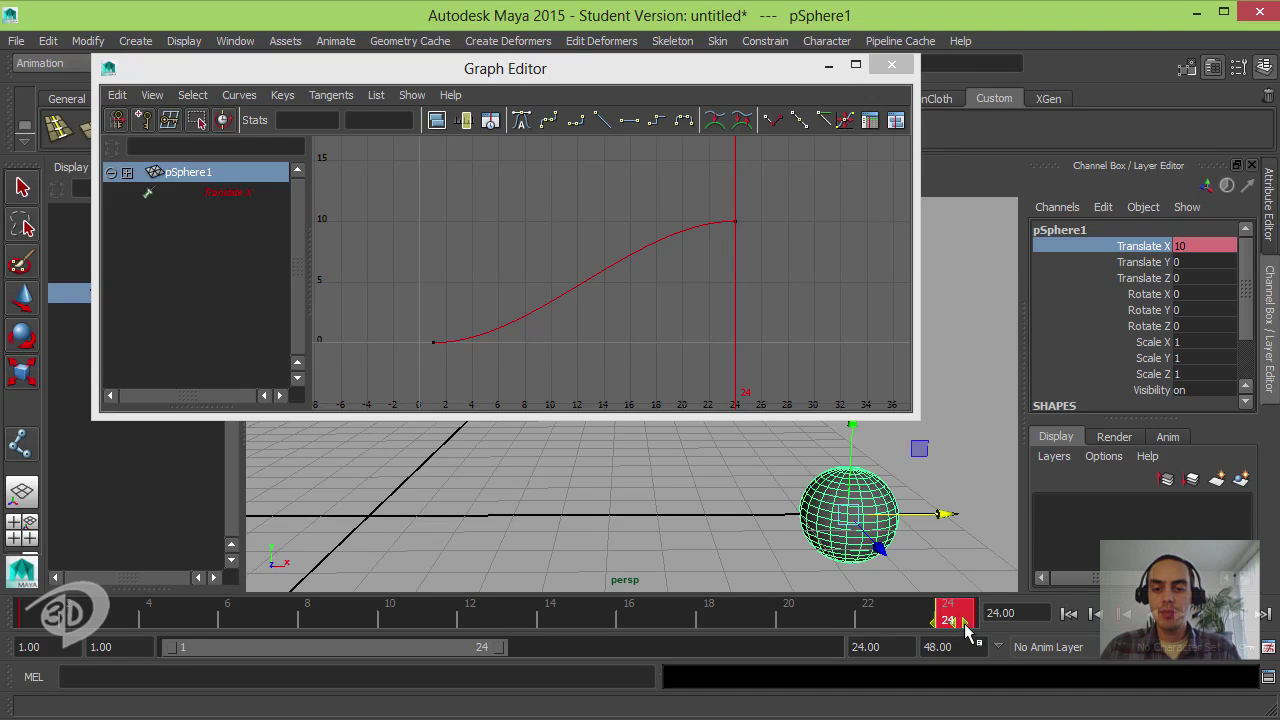
pyautogui.moveTo(958, 624); pyautogui.dragTo(614, 624)
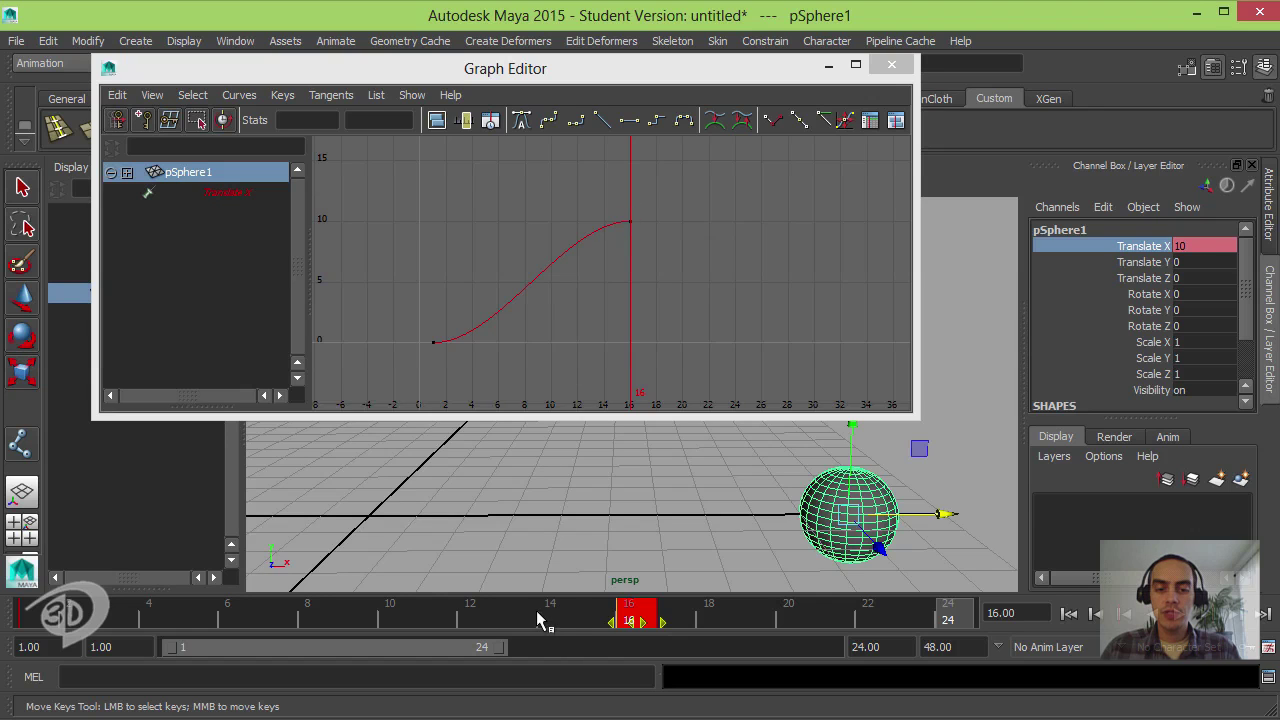
pyautogui.moveTo(537, 612); pyautogui.dragTo(658, 620)
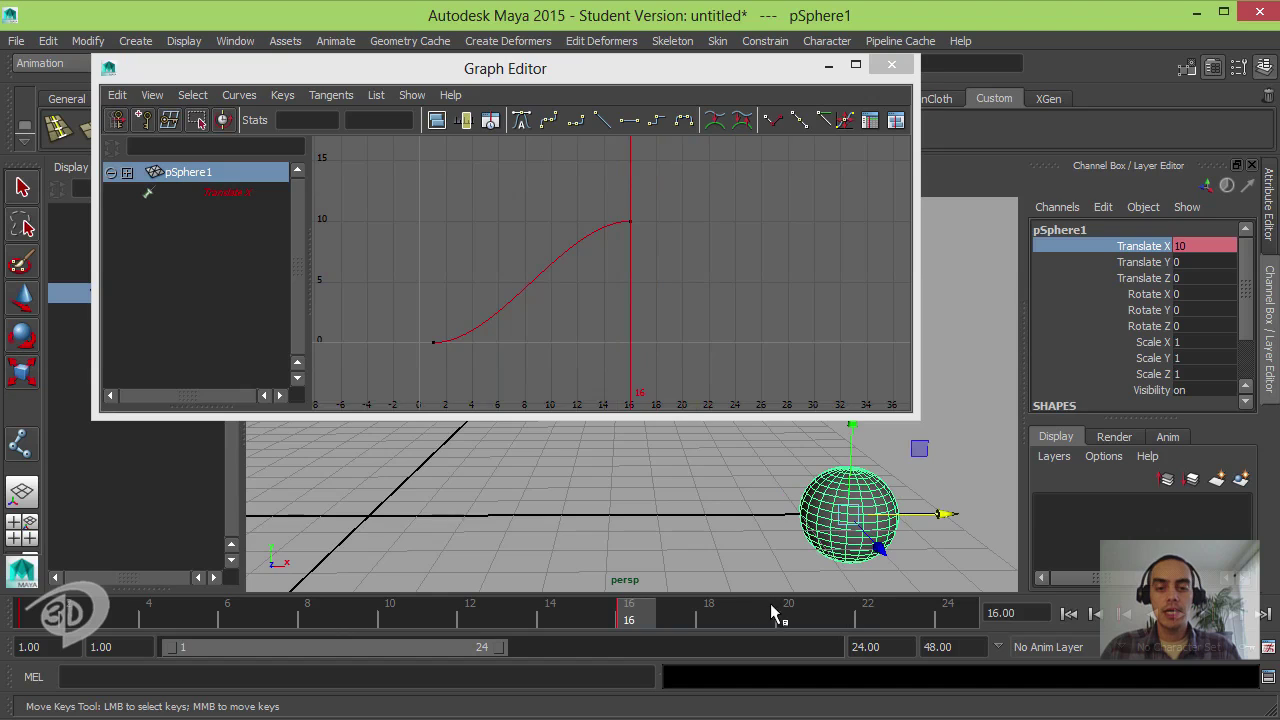
# - Shift both sphere keys together on the timeline to frames 6 and 21, and scrub through the animation
pyautogui.click(770, 606)
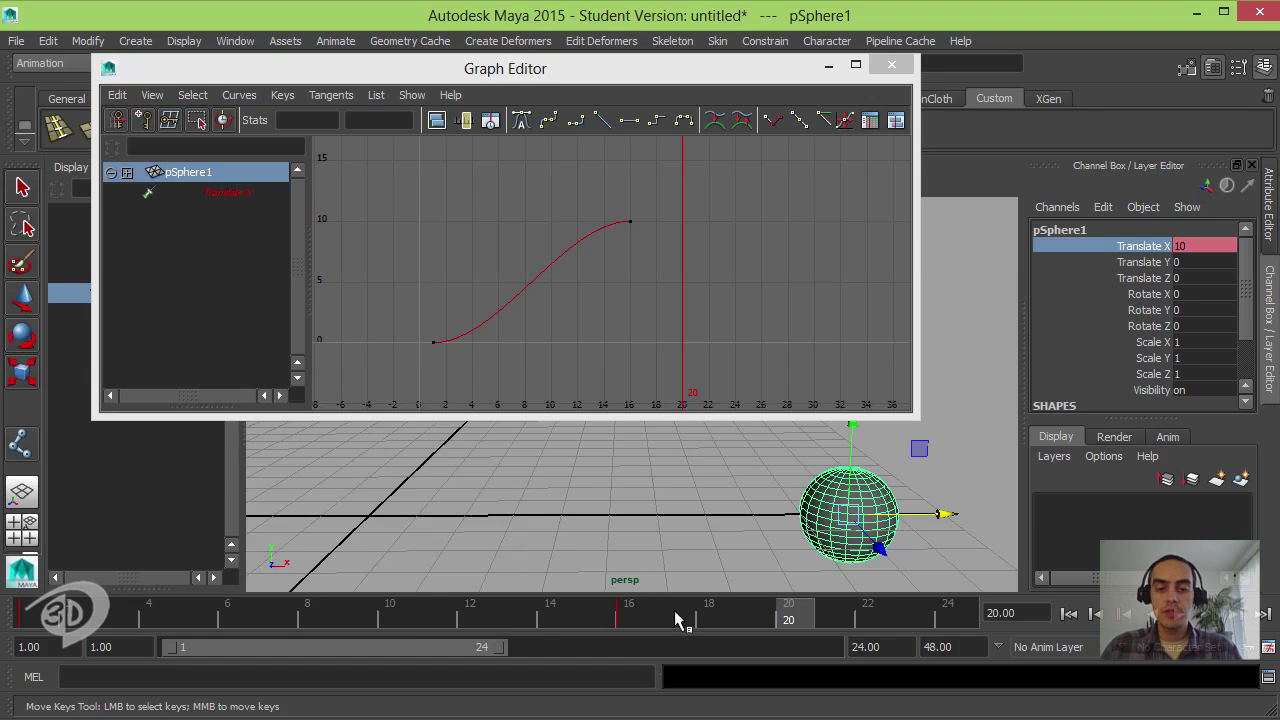
pyautogui.click(748, 619)
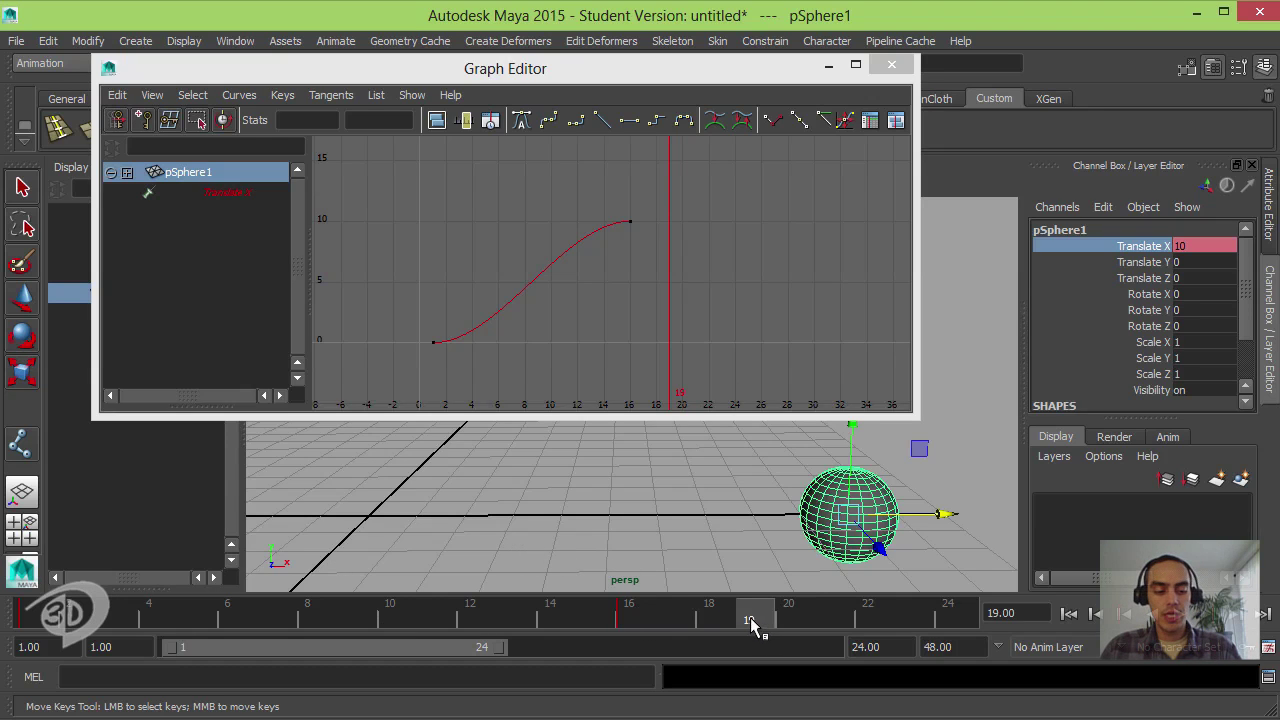
pyautogui.keyDown('shift'); pyautogui.moveTo(747, 617); pyautogui.dragTo(33, 620); pyautogui.keyUp('shift')
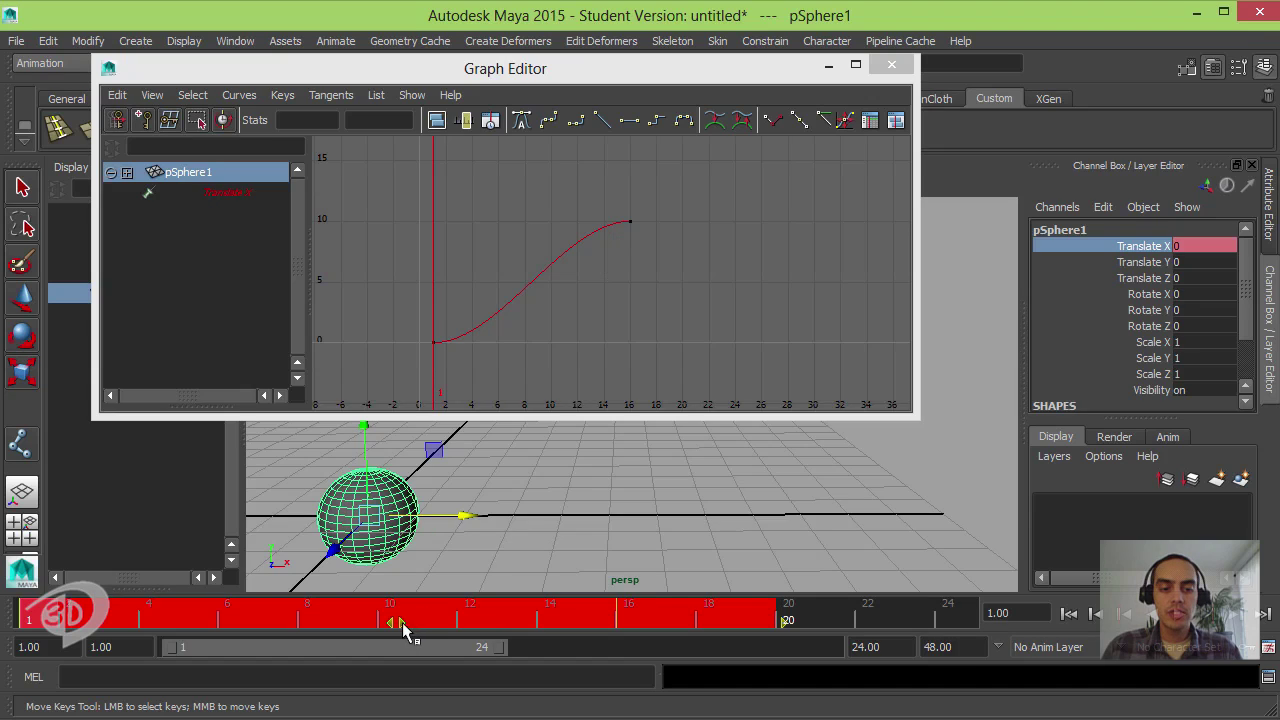
pyautogui.moveTo(397, 625); pyautogui.dragTo(617, 620)
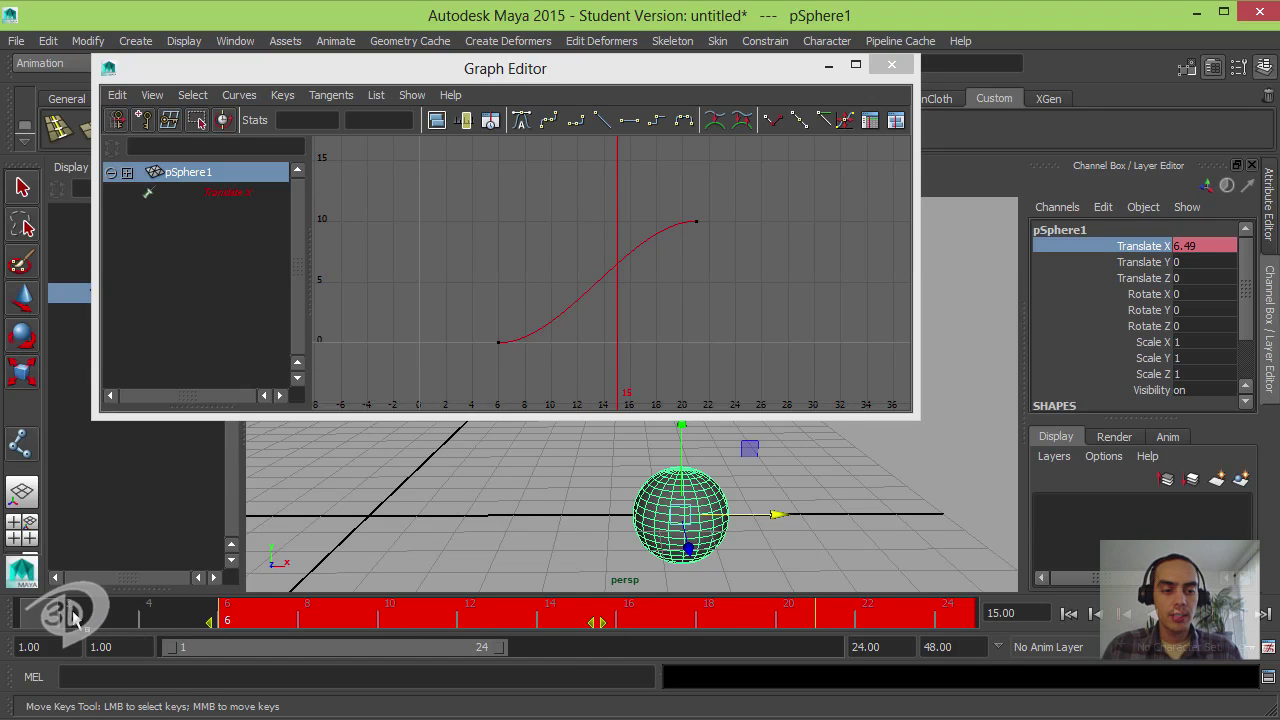
pyautogui.click(70, 614)
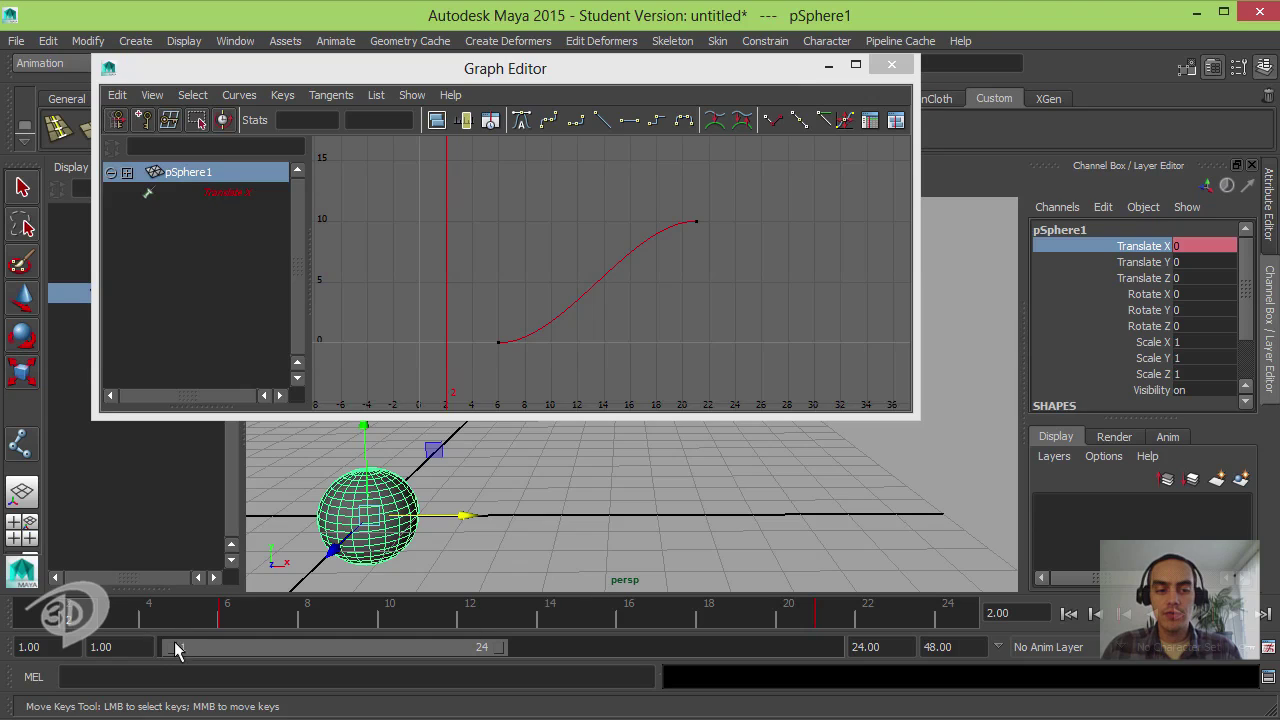
pyautogui.moveTo(86, 611); pyautogui.dragTo(882, 609)
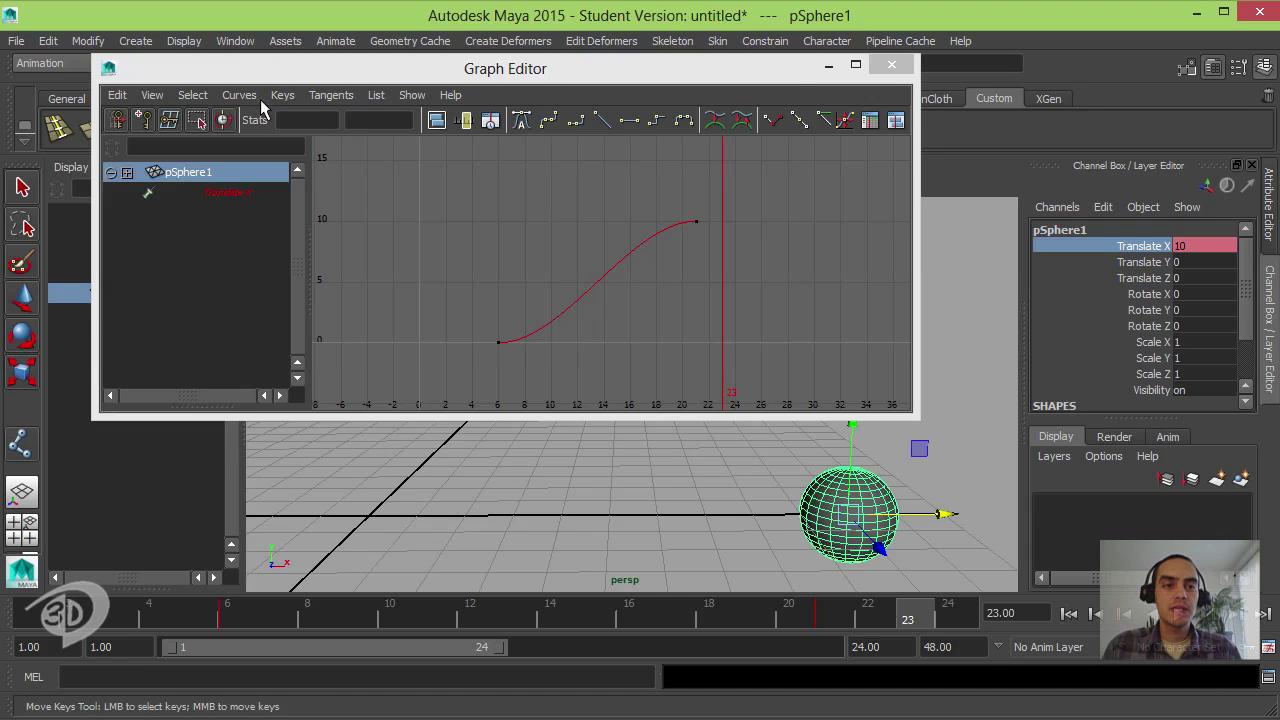
# - Open the Dope Sheet and frame the sphere's keys closely enough to distinguish individual frames
pyautogui.click(238, 41)
pyautogui.moveTo(284, 113)
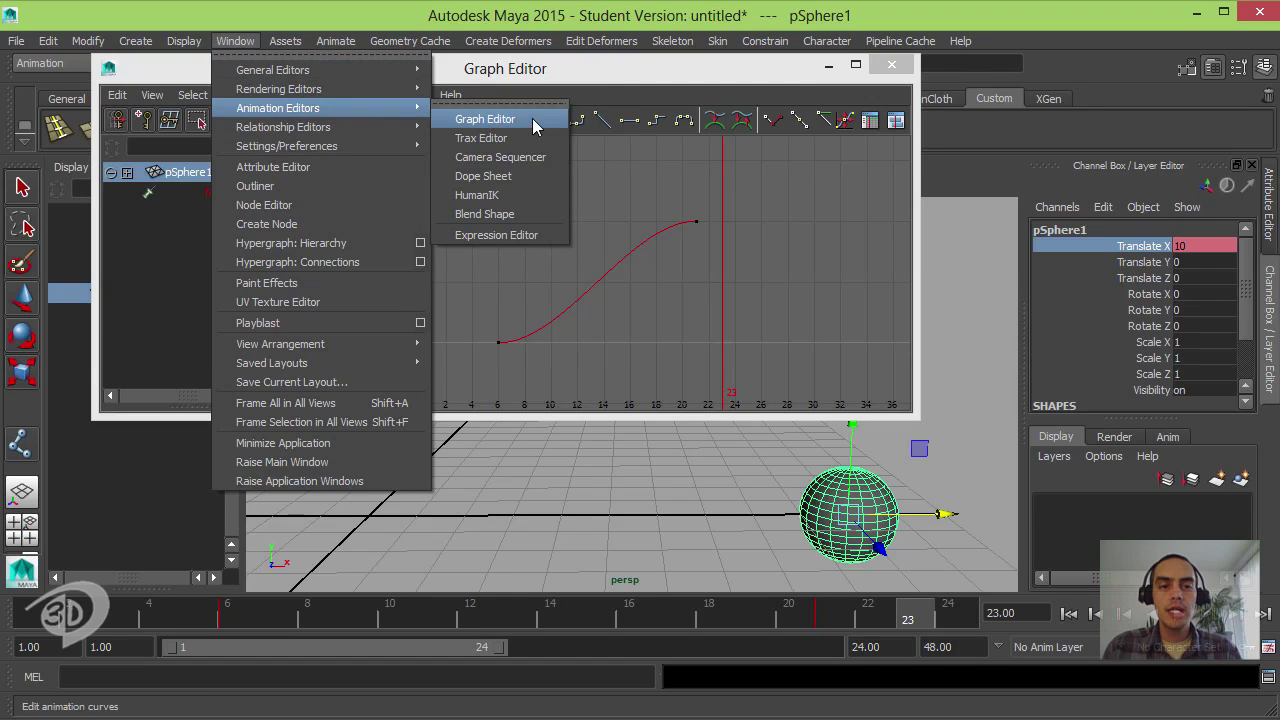
pyautogui.click(519, 176)
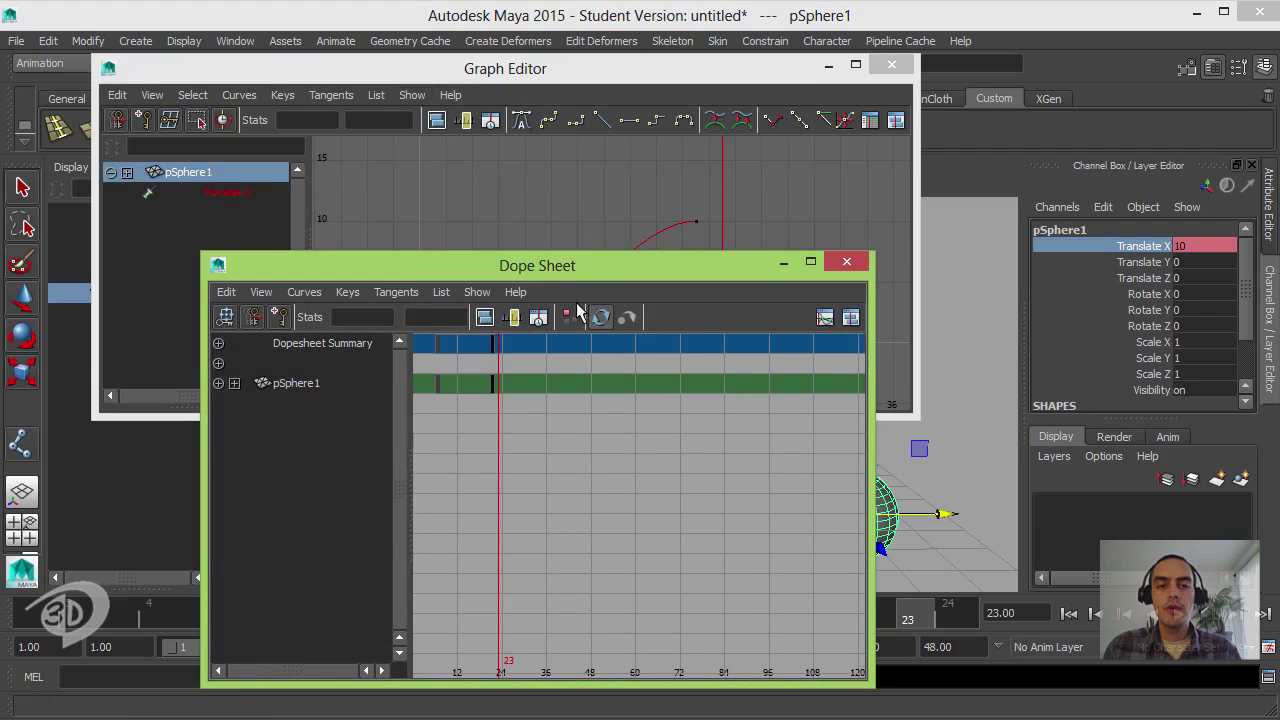
pyautogui.moveTo(546, 268); pyautogui.dragTo(392, 174)
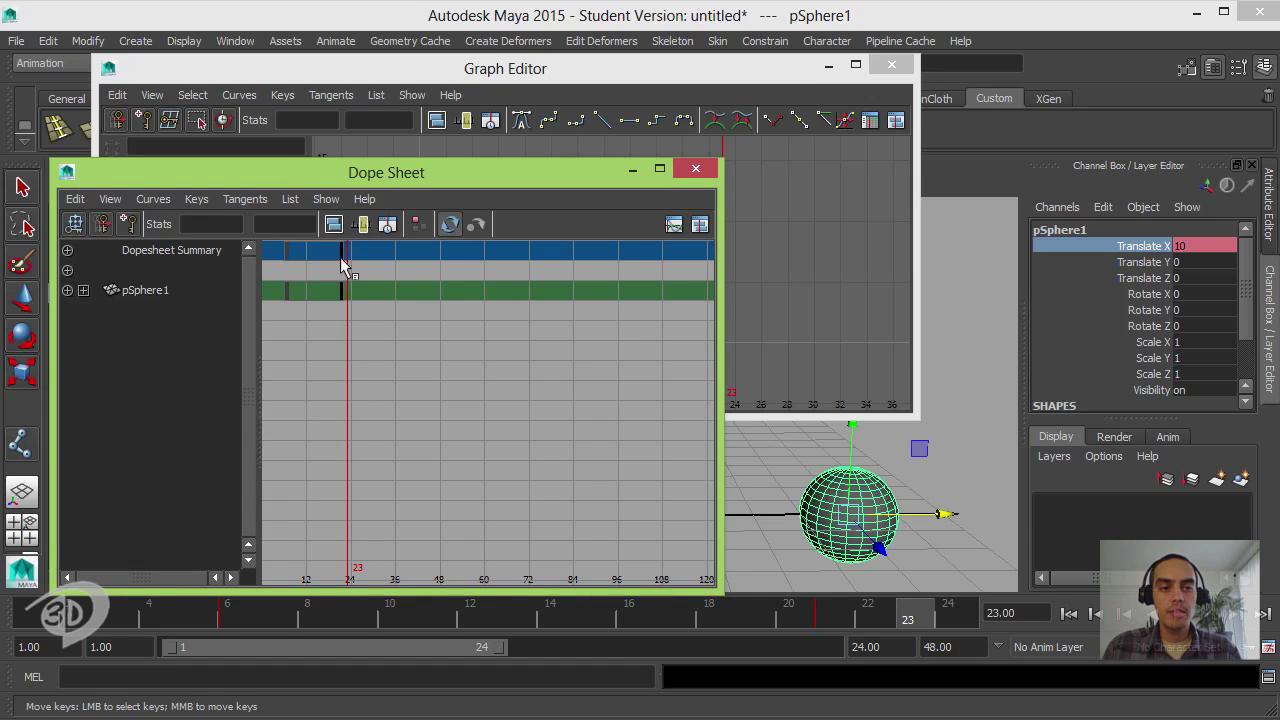
pyautogui.moveTo(457, 357)
pyautogui.keyDown('alt'); pyautogui.mouseDown(button='right')
pyautogui.moveTo(617, 383)
pyautogui.moveTo(629, 411)
pyautogui.moveTo(543, 366)
pyautogui.moveTo(554, 363)
pyautogui.moveTo(509, 440)
pyautogui.moveTo(531, 254)
pyautogui.mouseUp(button='right'); pyautogui.keyUp('alt')
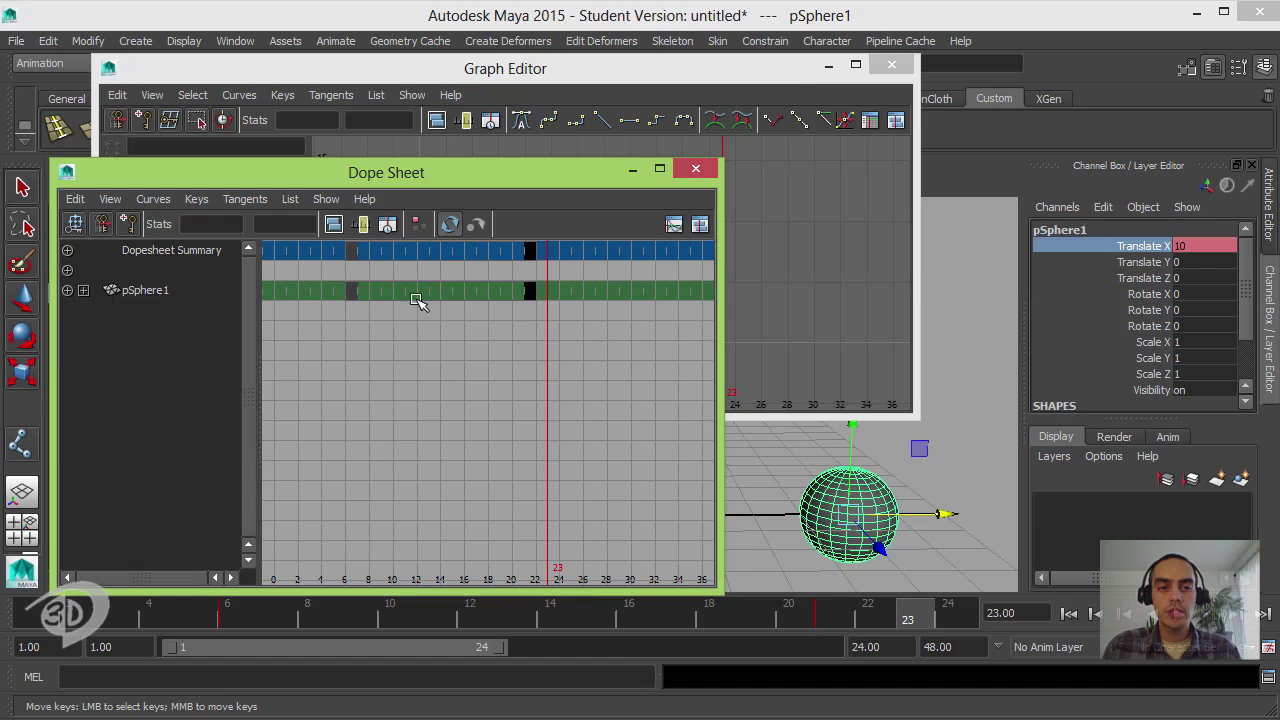
# - Move the sphere's first key to frame 10 in the Dope Sheet, keeping the Graph Editor curve in view
pyautogui.moveTo(330, 248); pyautogui.dragTo(372, 281)
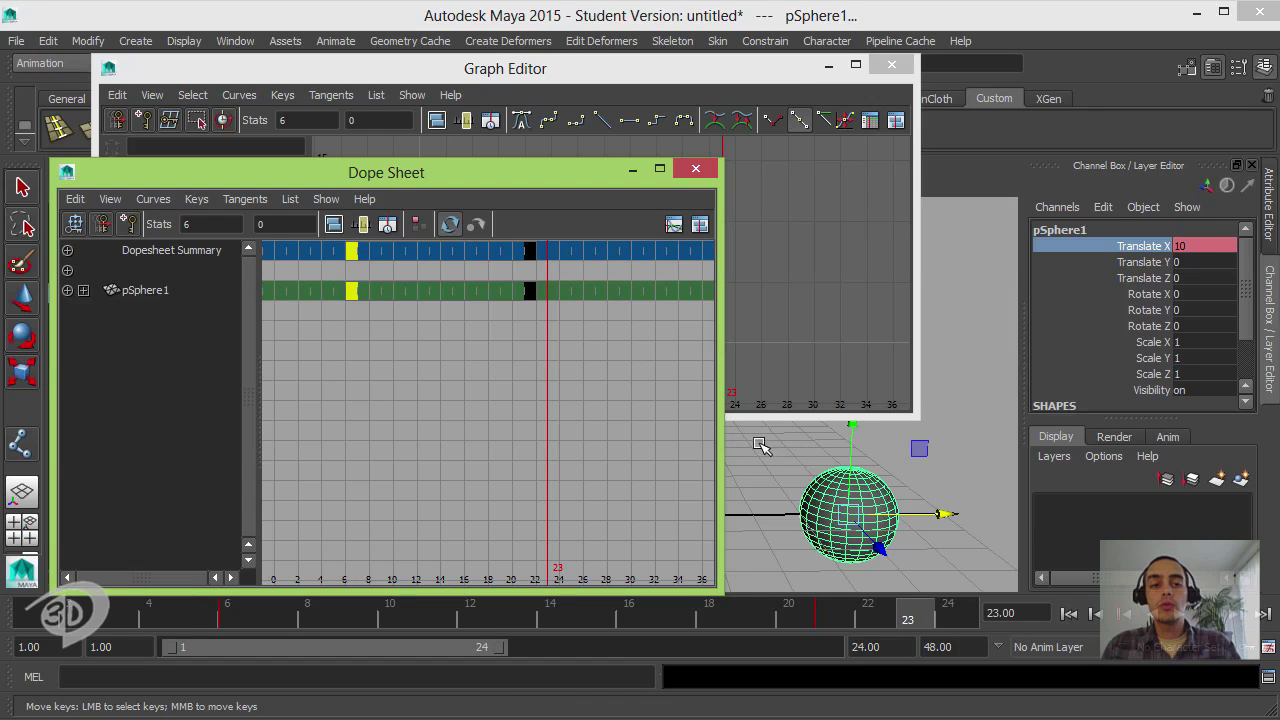
pyautogui.moveTo(597, 179)
pyautogui.mouseDown()
pyautogui.moveTo(604, 55)
pyautogui.moveTo(618, 62)
pyautogui.moveTo(601, 216)
pyautogui.moveTo(601, 202)
pyautogui.mouseUp()
pyautogui.moveTo(499, 196); pyautogui.dragTo(478, 381)
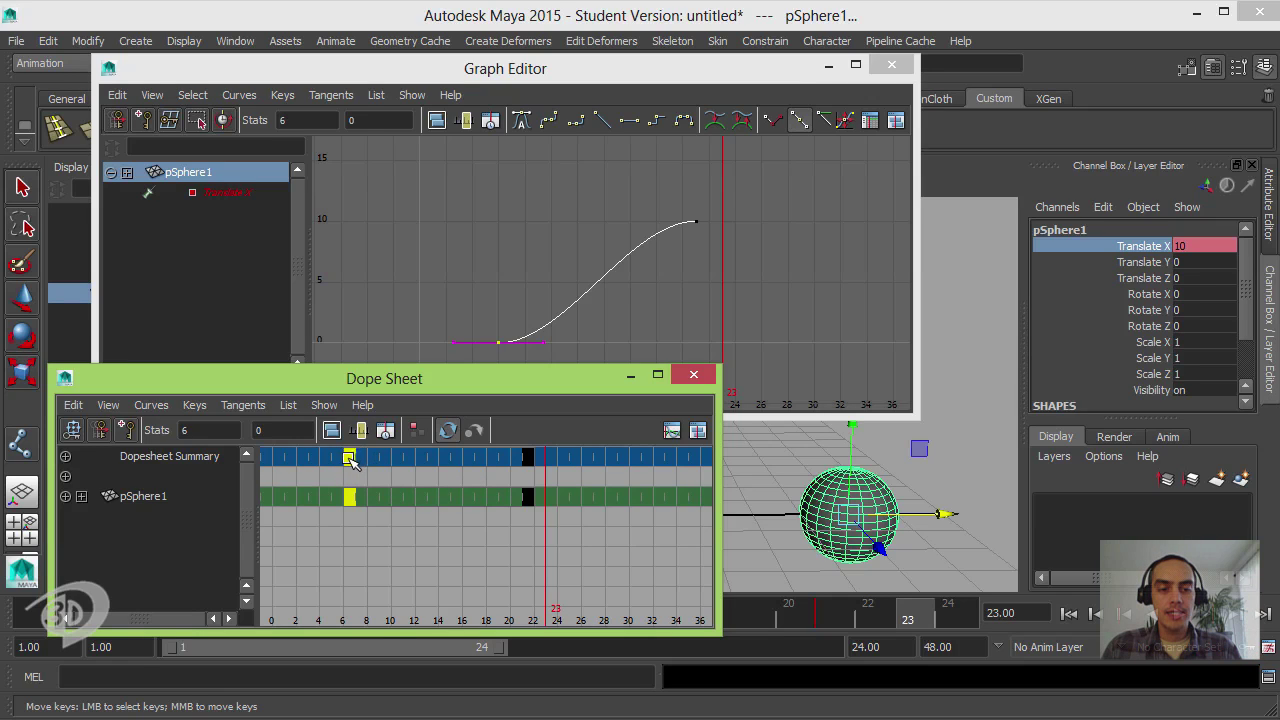
pyautogui.moveTo(350, 458); pyautogui.dragTo(400, 458, button='middle')
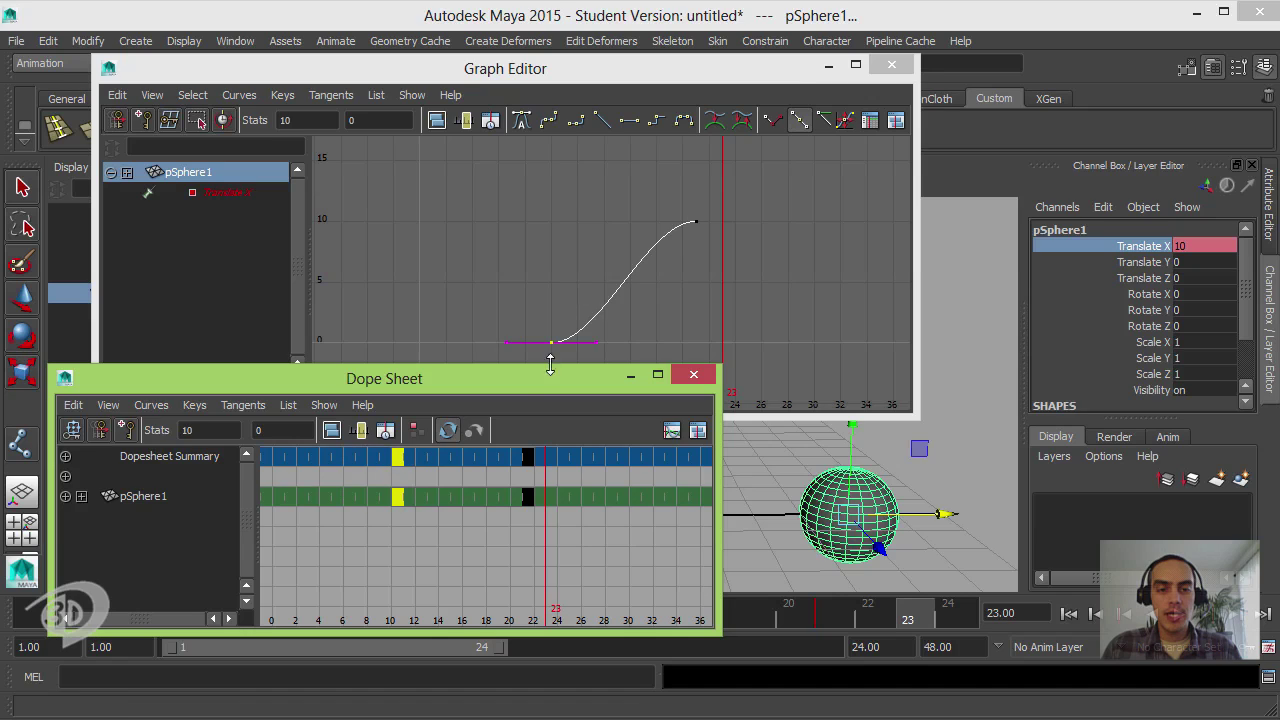
# - Move the sphere's last key in the Dope Sheet to frame 26, and bring it back to frame 20
pyautogui.click(528, 458)
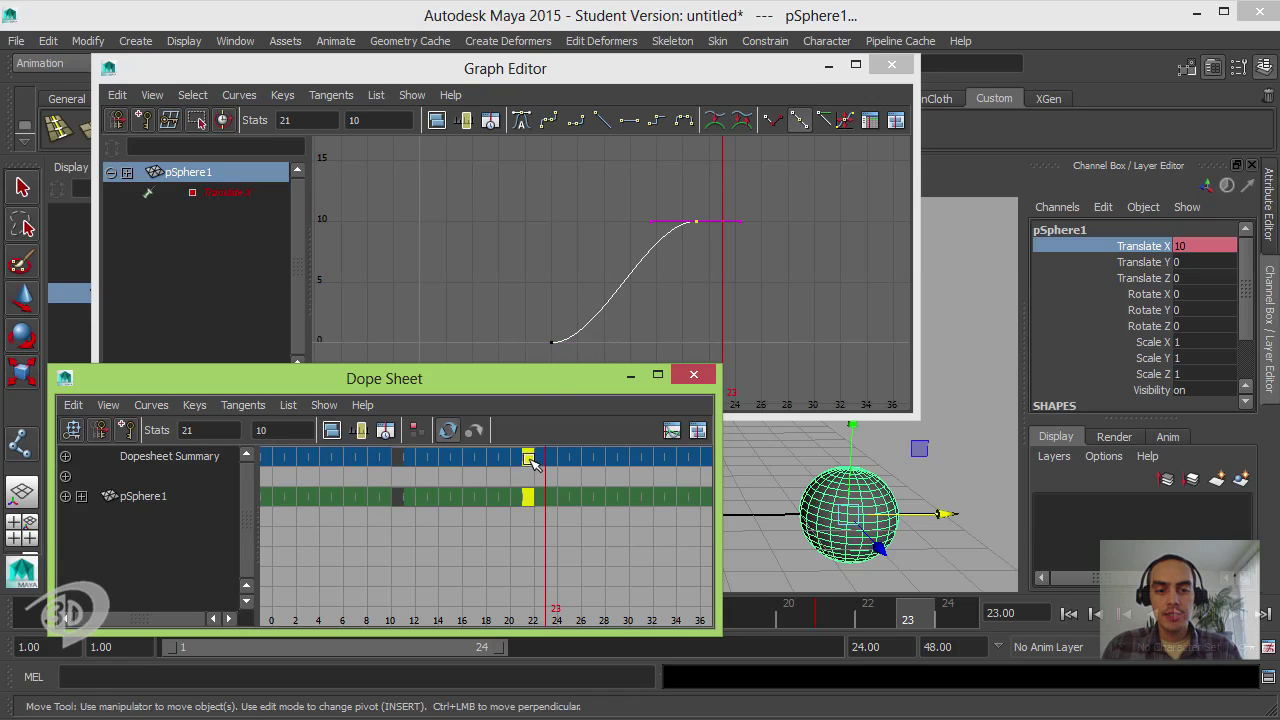
pyautogui.click(586, 449)
pyautogui.click(529, 457)
pyautogui.moveTo(529, 457); pyautogui.dragTo(591, 457, button='middle')
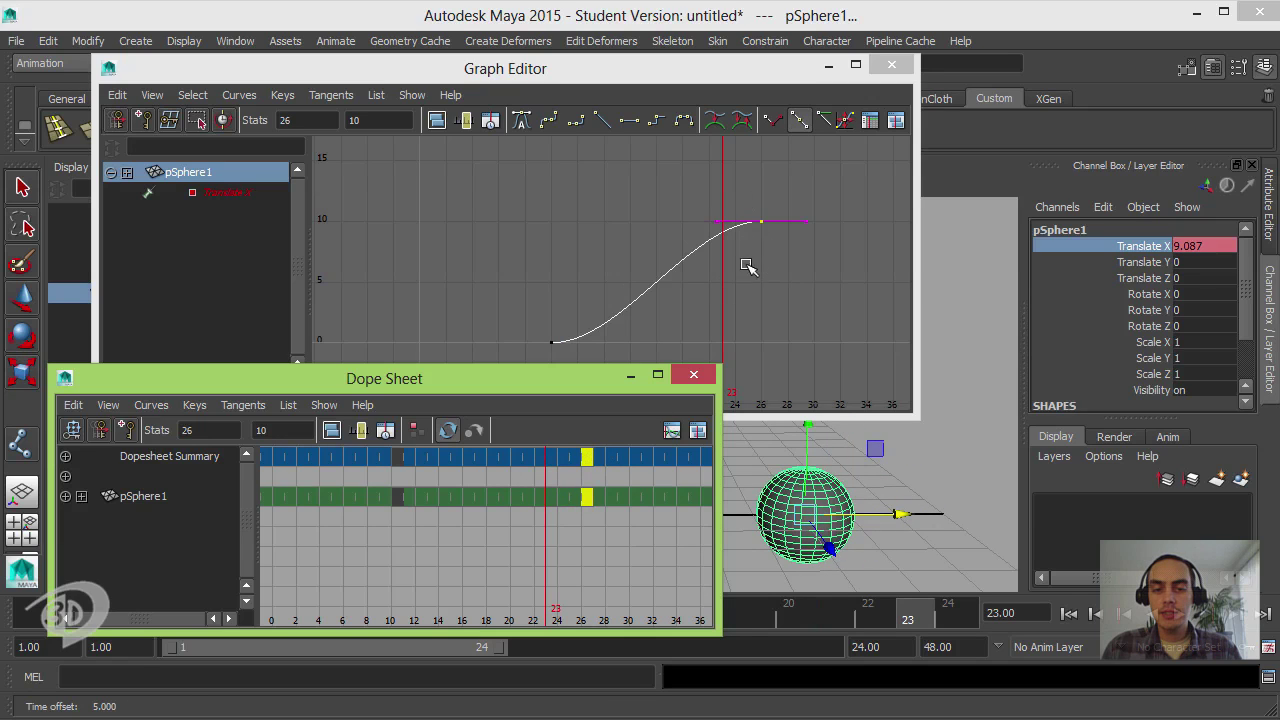
pyautogui.moveTo(591, 457); pyautogui.dragTo(521, 466, button='middle')
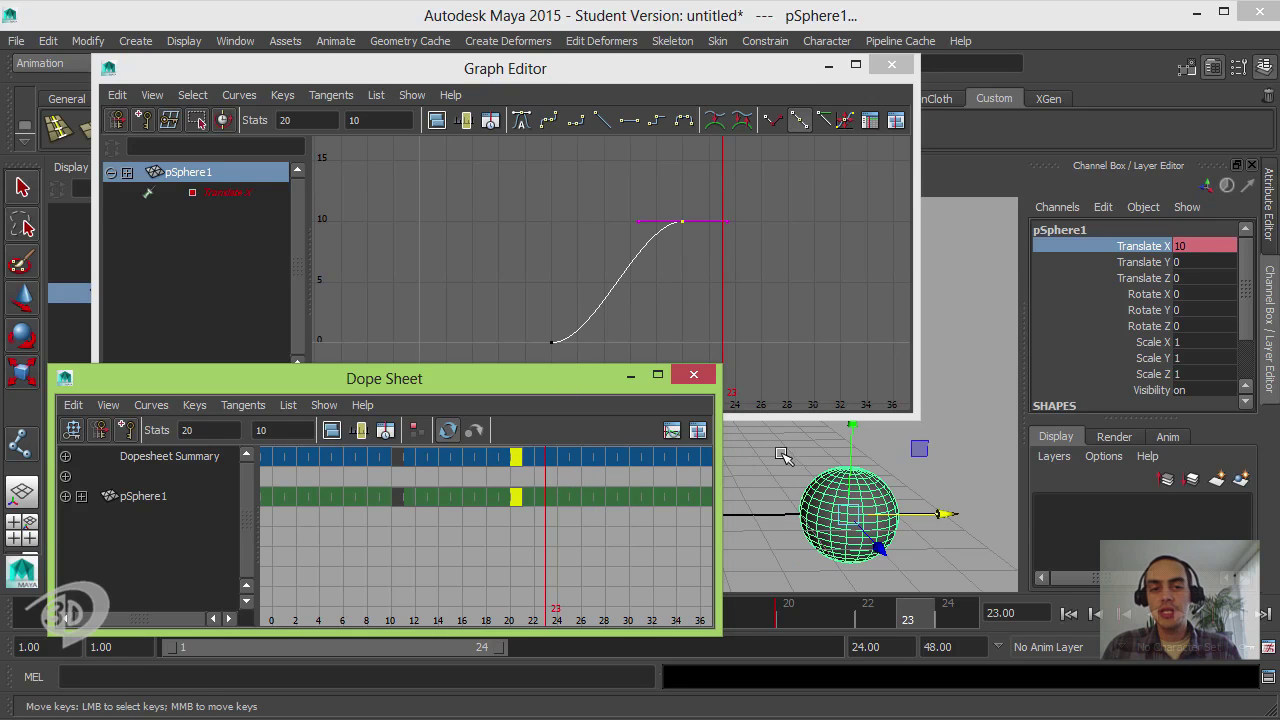
# - Create a polygon cube keyed at frame 23, and key it at frame 1 raised to a Translate Y of about 4.24
pyautogui.click(764, 459)
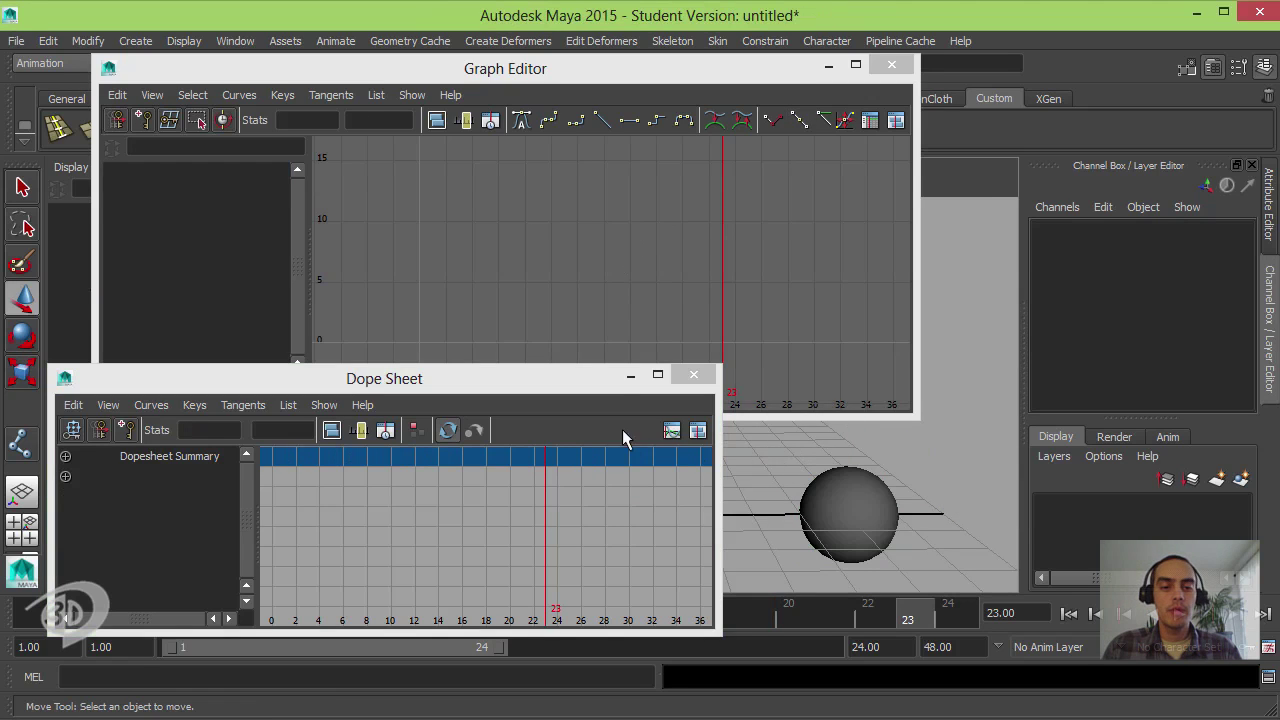
pyautogui.click(828, 65)
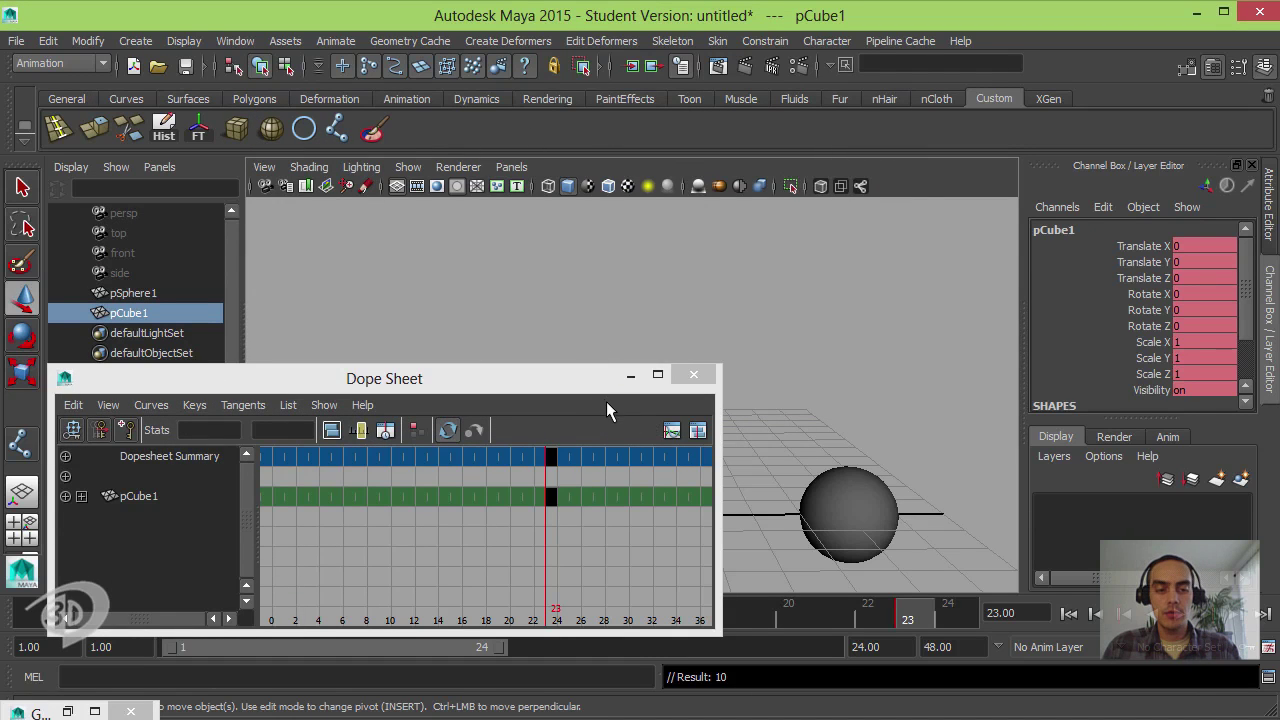
pyautogui.moveTo(560, 378); pyautogui.dragTo(931, 589)
pyautogui.click(30, 617)
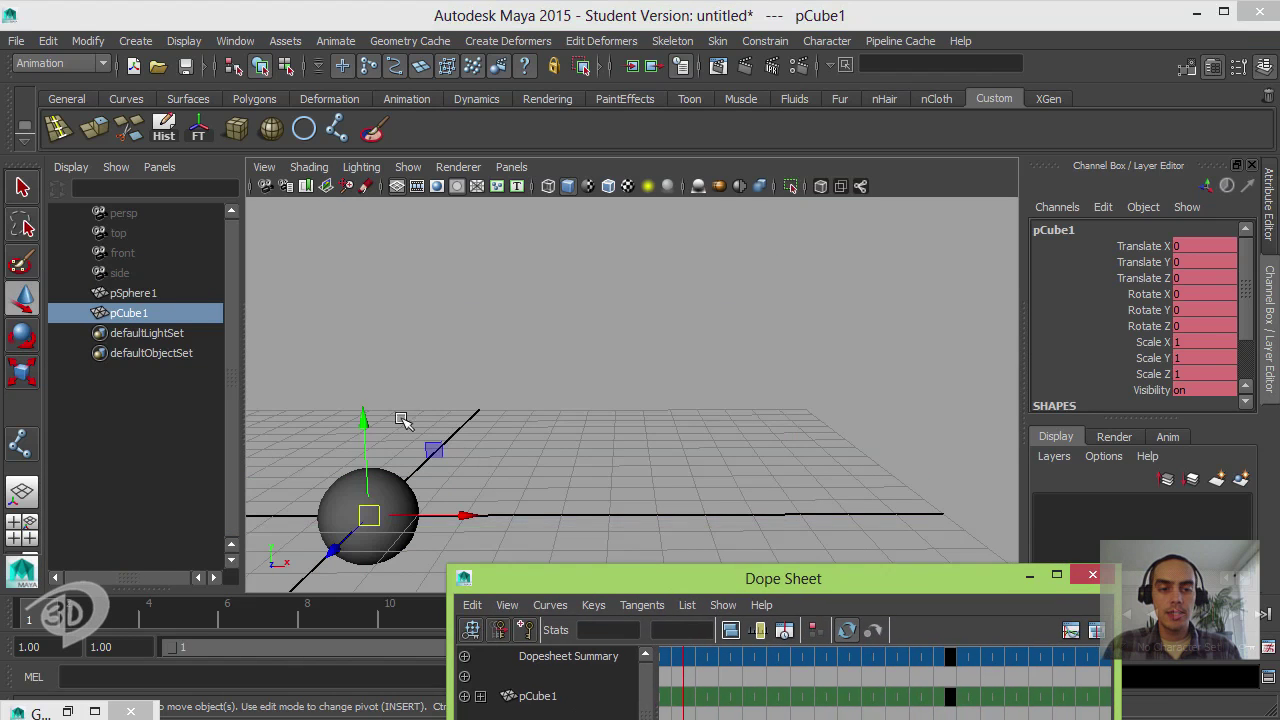
pyautogui.moveTo(366, 415); pyautogui.dragTo(363, 214)
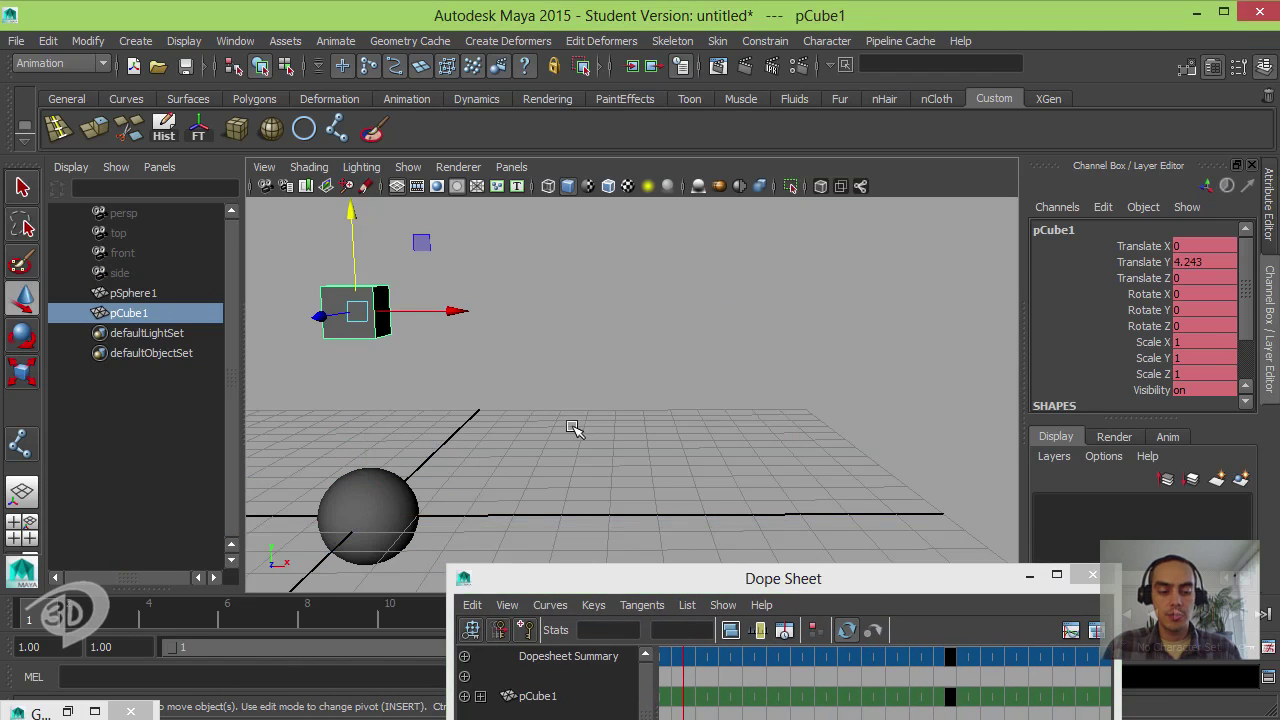
# - Select the sphere and the cube together to list both objects' keys in the Dope Sheet
pyautogui.moveTo(655, 578); pyautogui.dragTo(620, 240)
pyautogui.click(366, 515)
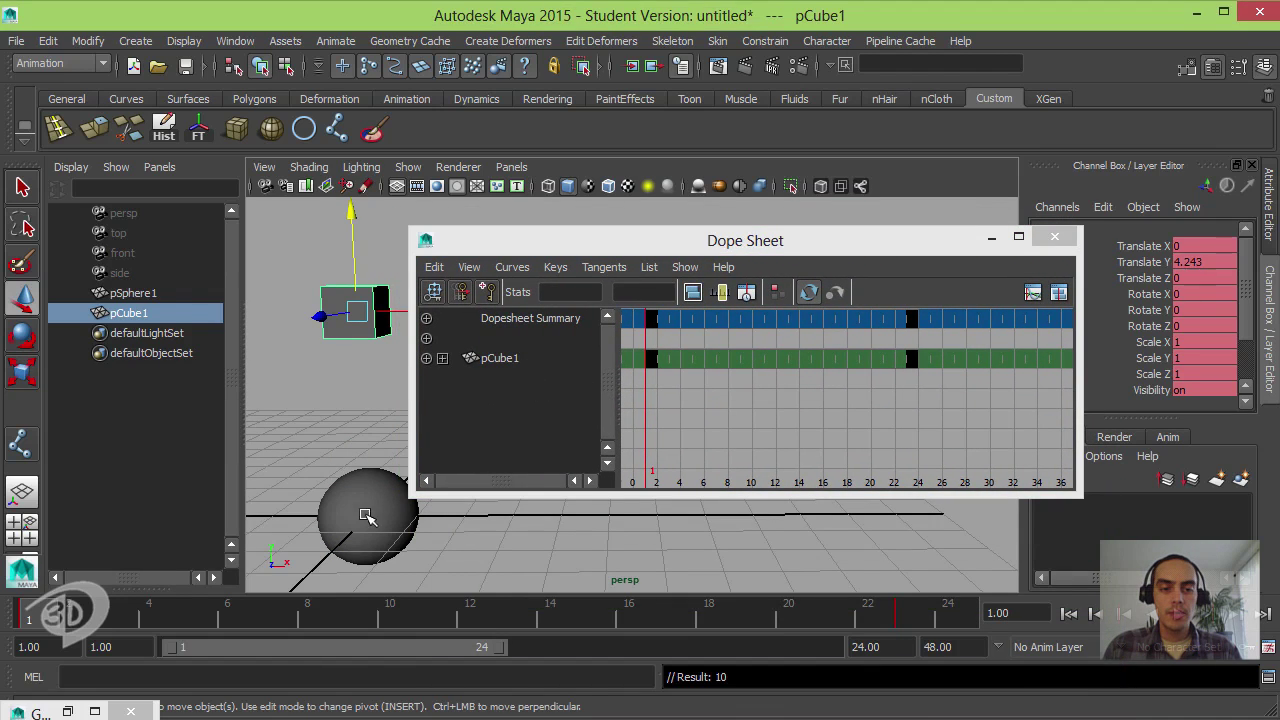
pyautogui.click(362, 495)
pyautogui.keyDown('shift'); pyautogui.click(330, 290); pyautogui.keyUp('shift')
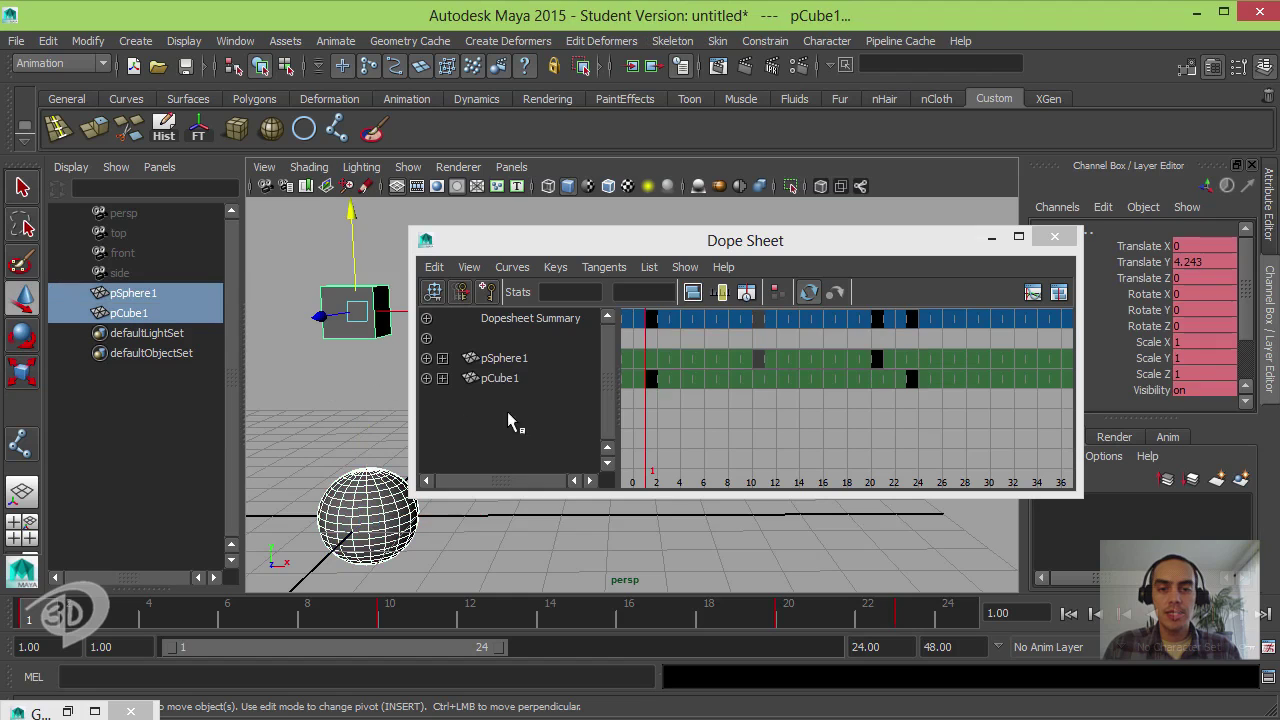
pyautogui.moveTo(760, 240); pyautogui.dragTo(810, 218)
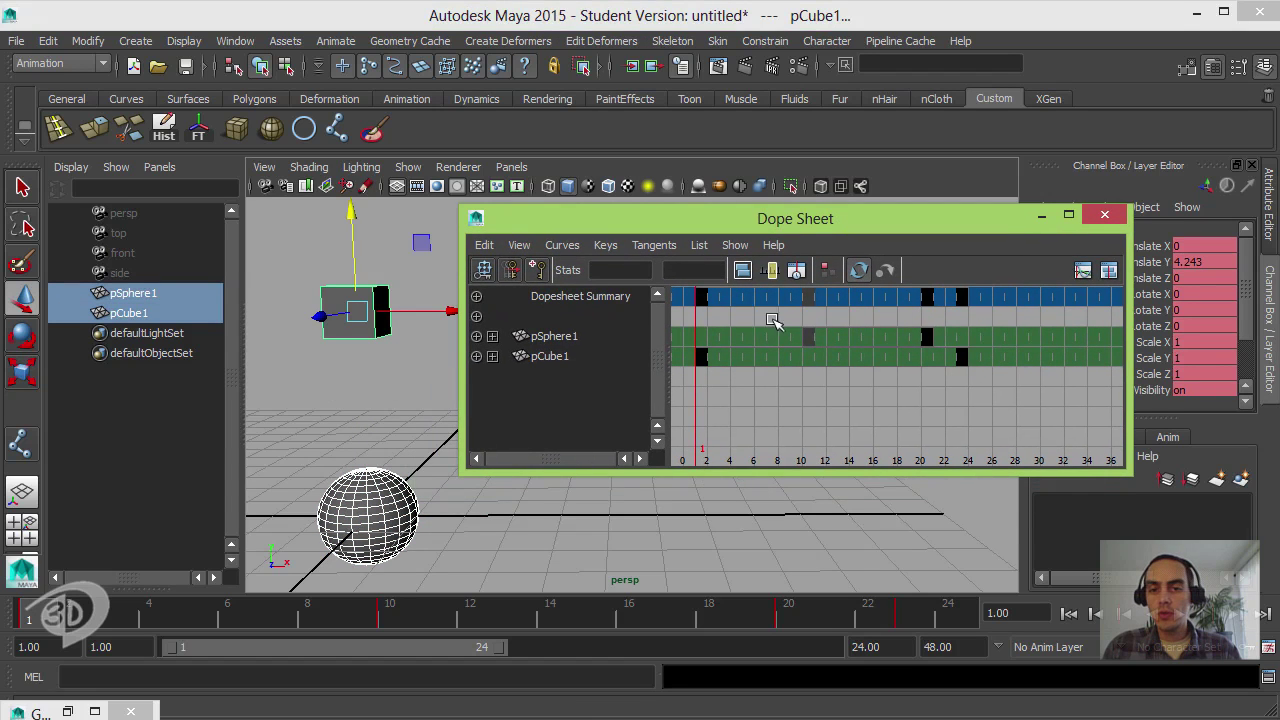
# - Restore the Graph Editor and narrow it to sit beside the Dope Sheet
pyautogui.click(118, 598)
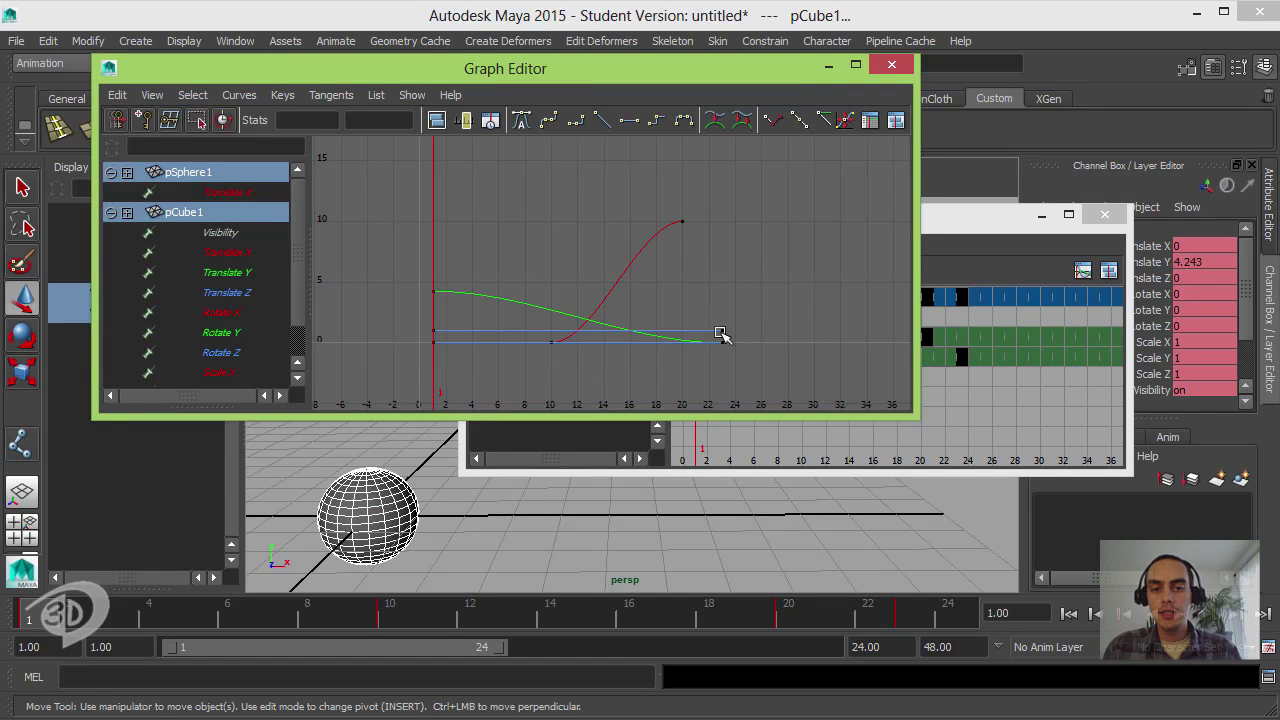
pyautogui.moveTo(530, 73); pyautogui.dragTo(444, 62)
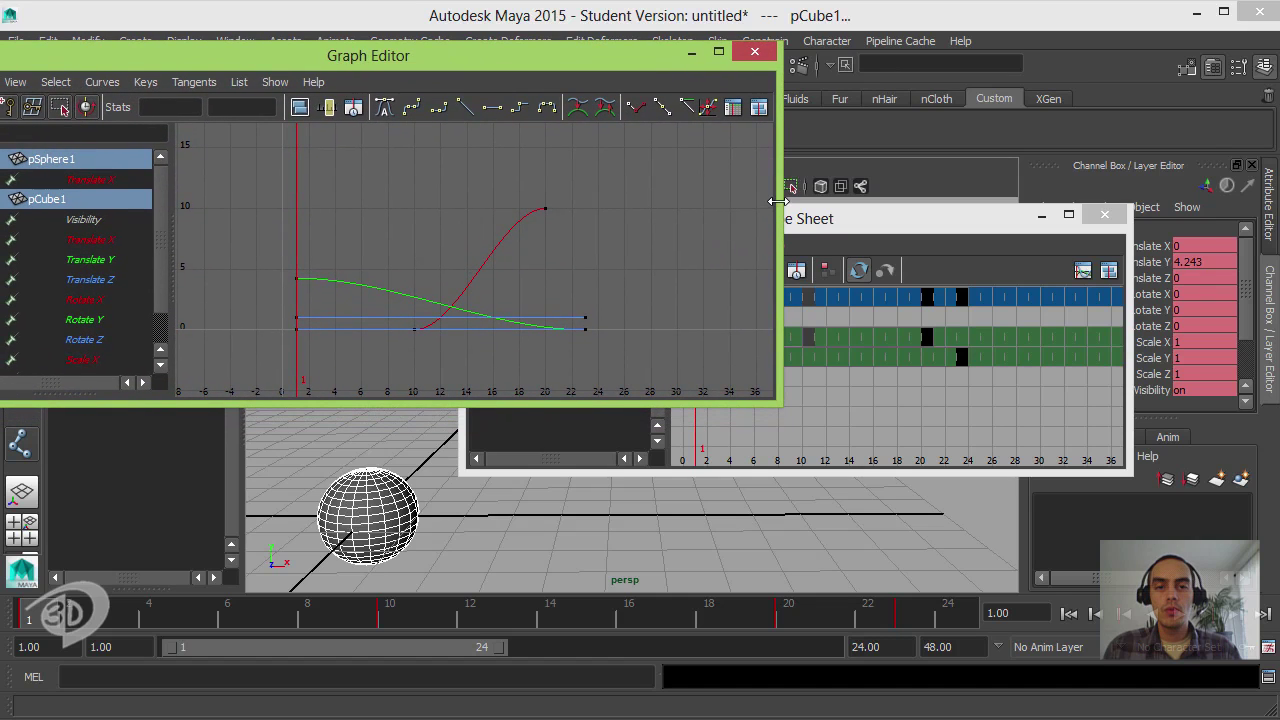
pyautogui.moveTo(777, 212); pyautogui.dragTo(631, 212)
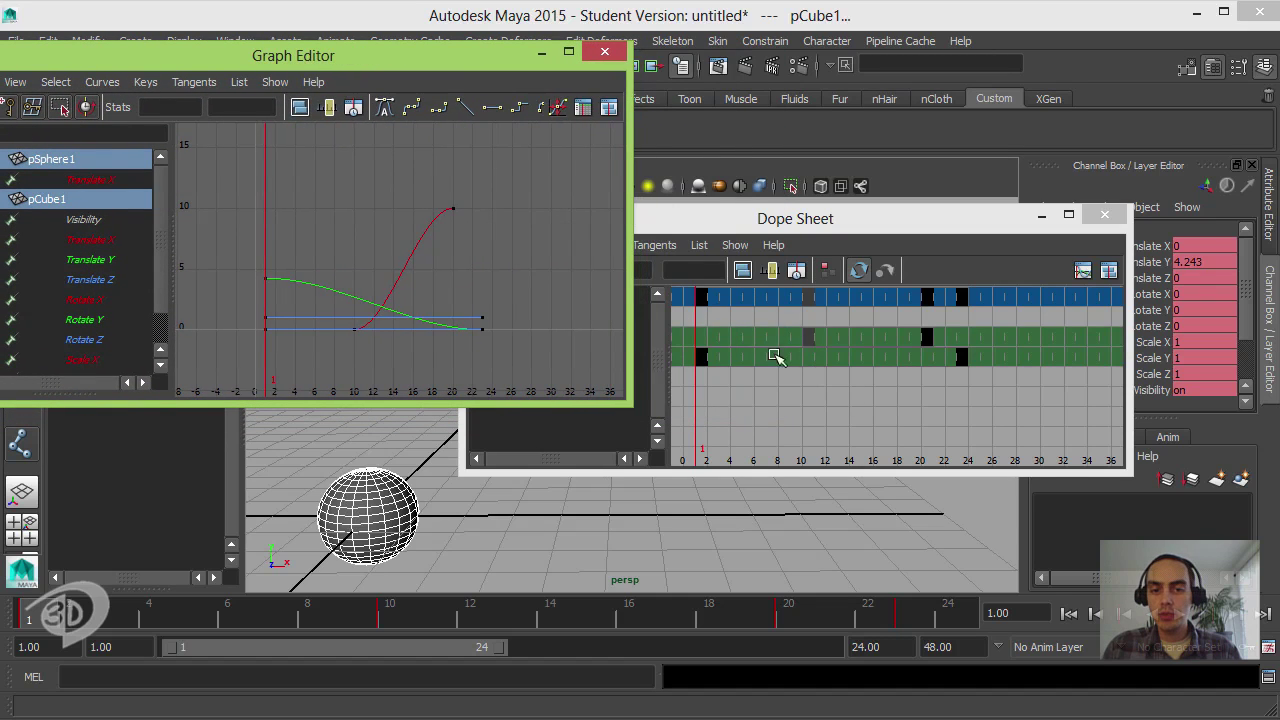
# - Move the cube's keys at frame 1 to frame 10 using the Dope Sheet summary row
pyautogui.click(697, 297)
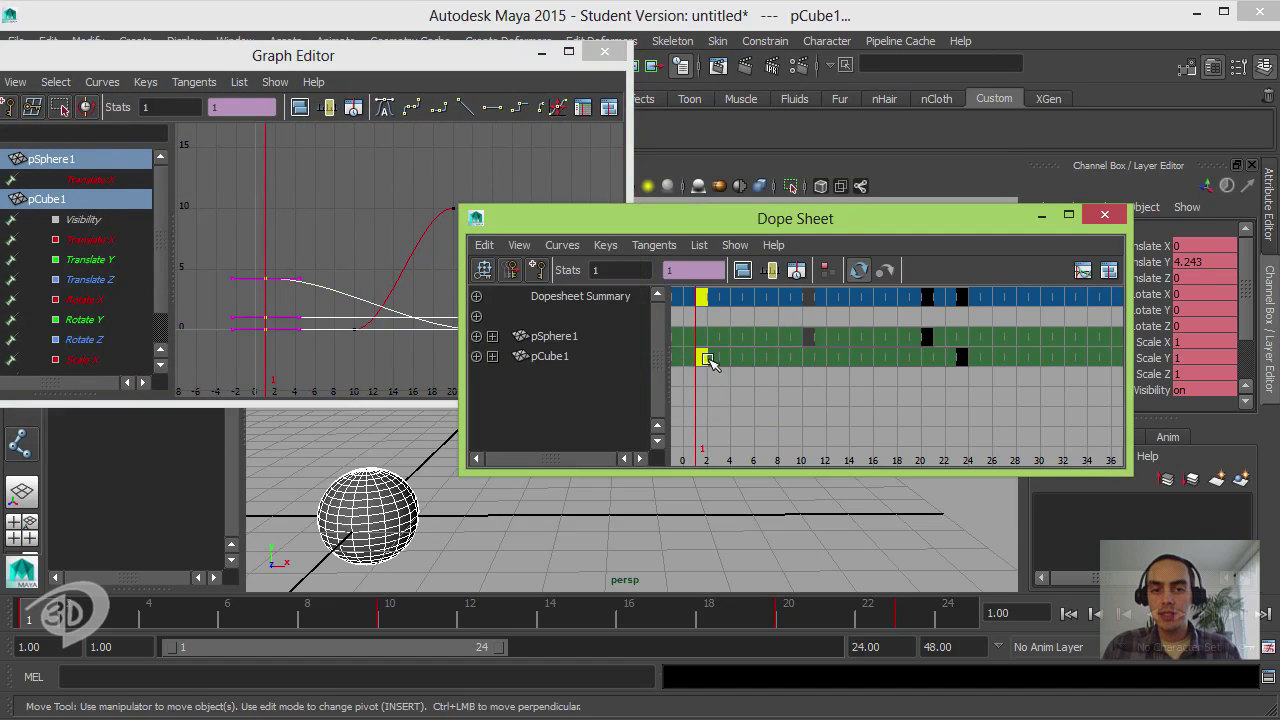
pyautogui.moveTo(724, 298); pyautogui.dragTo(808, 298)
pyautogui.click(697, 297)
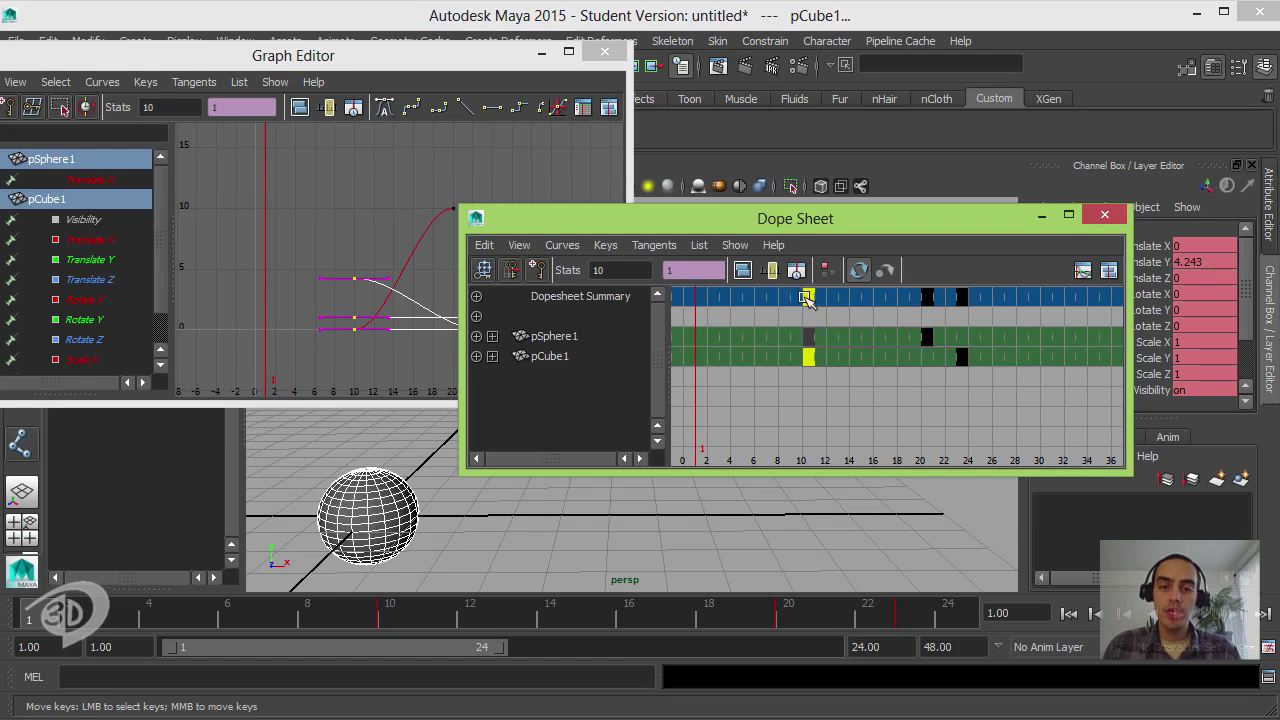
# - Select the sphere's and cube's keys at frame 10 together in the Dope Sheet and move them to frame 5
pyautogui.click(826, 352)
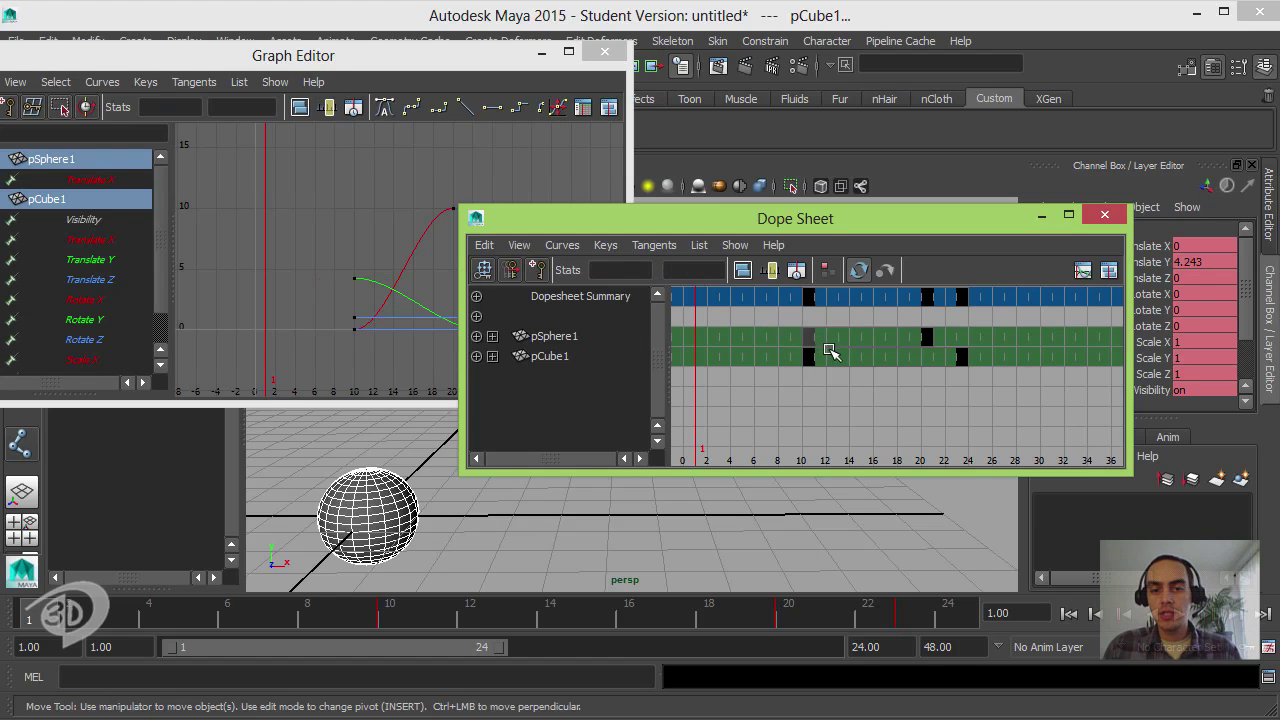
pyautogui.click(812, 339)
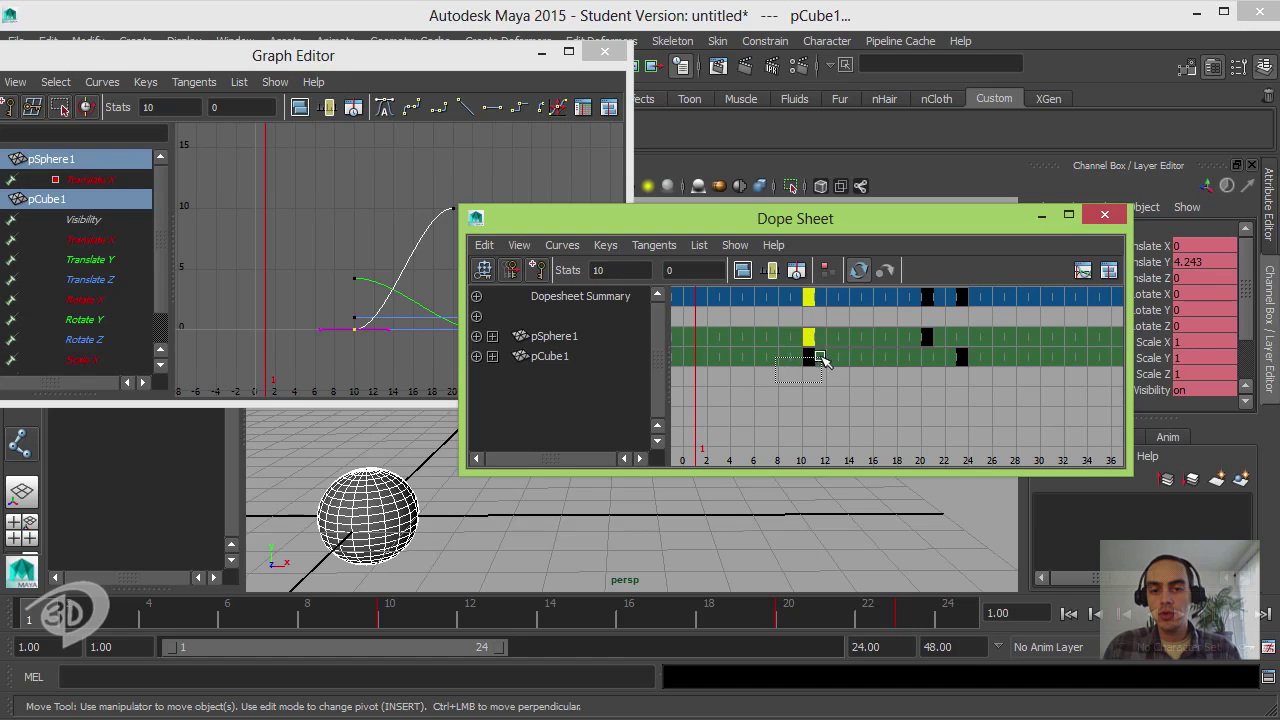
pyautogui.moveTo(788, 370); pyautogui.dragTo(812, 358)
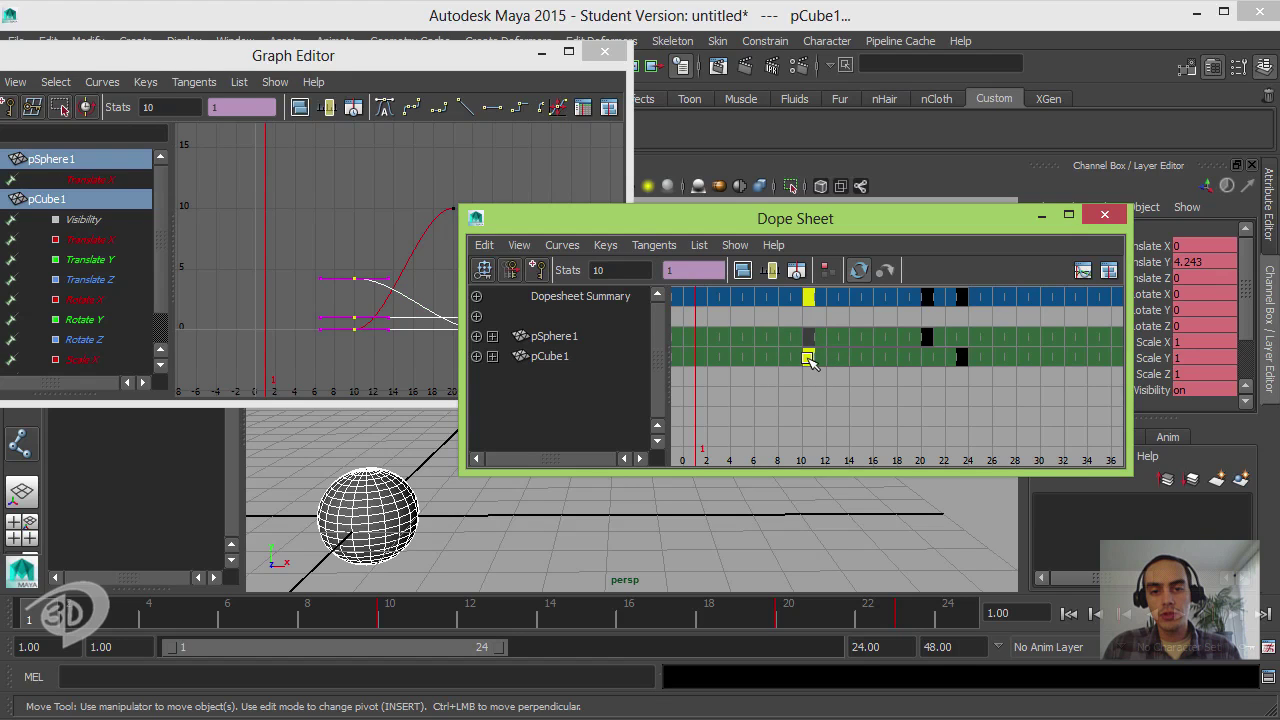
pyautogui.click(808, 296)
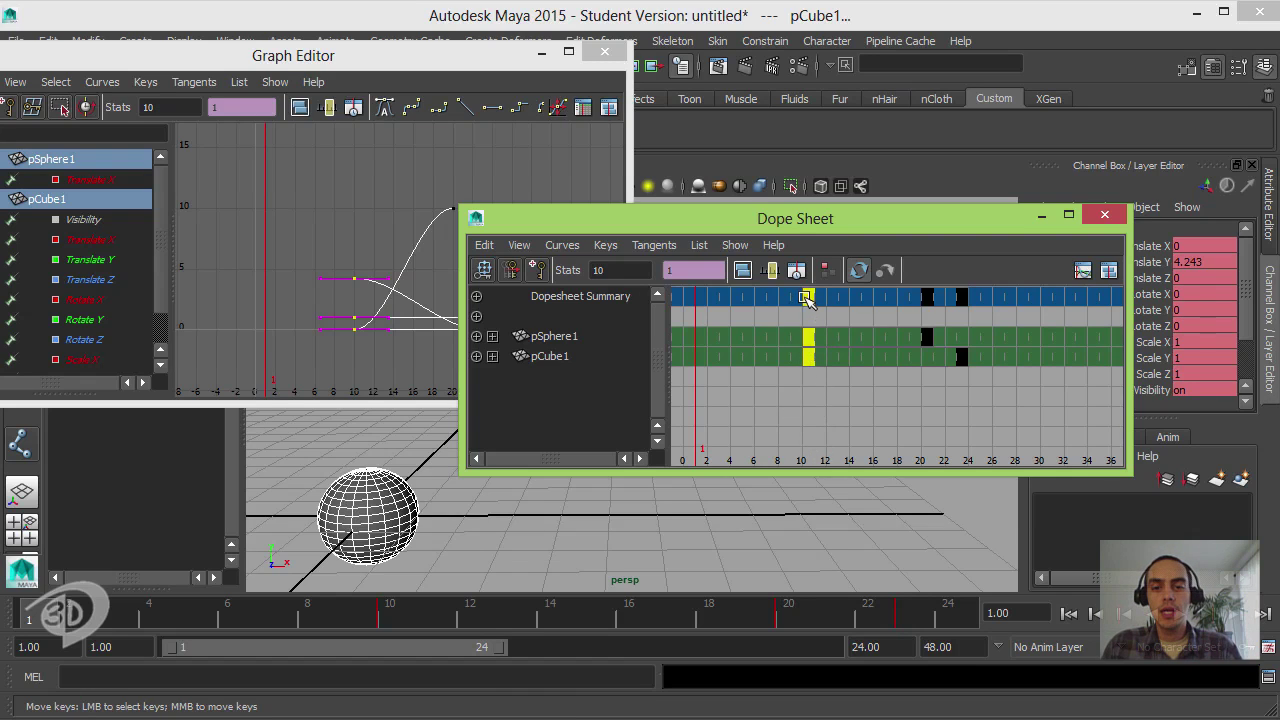
pyautogui.moveTo(808, 298); pyautogui.dragTo(749, 298)
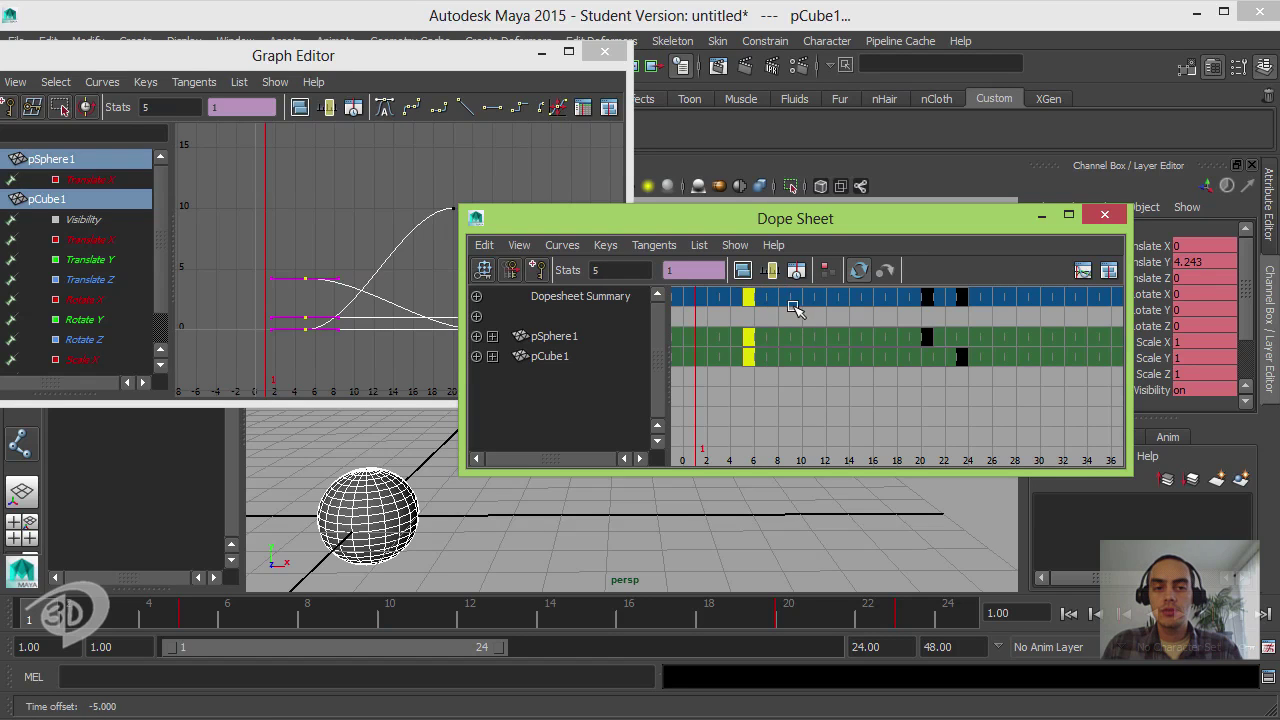
# - Retime the end keys in the Graph Editor, moving the cube's to frame 20 and both objects' to frame 15
pyautogui.moveTo(830, 220); pyautogui.dragTo(850, 385)
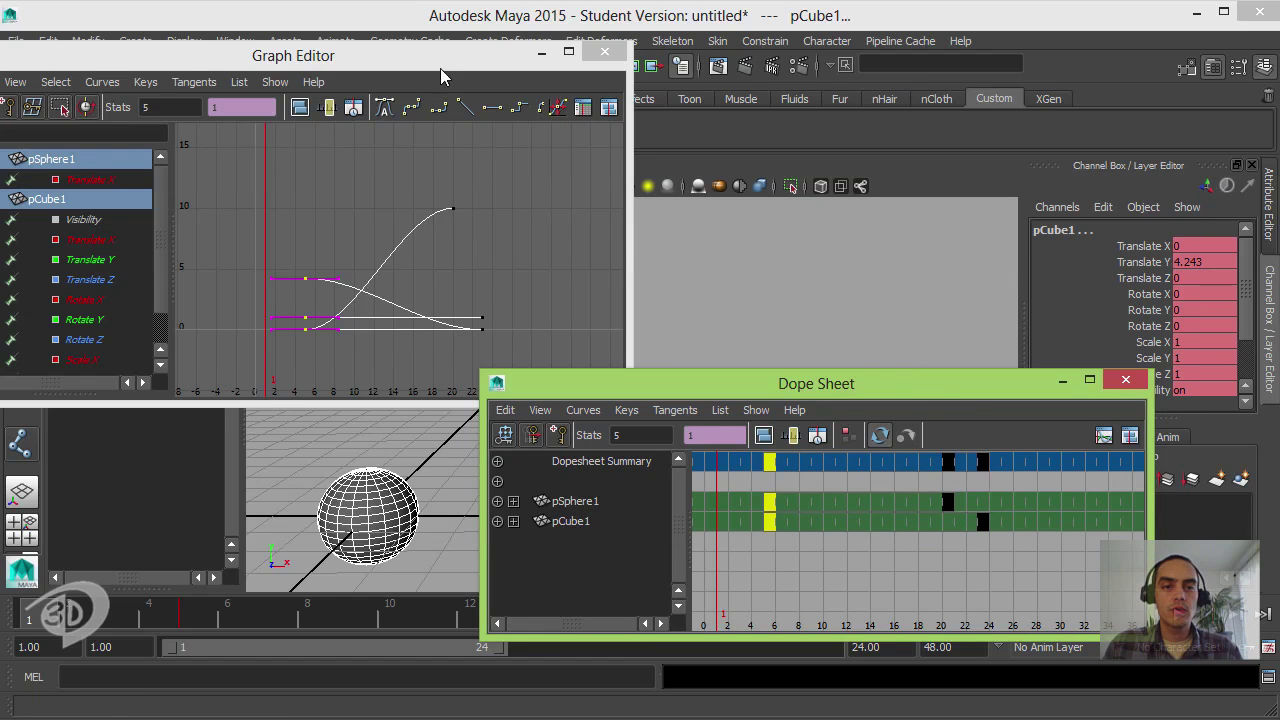
pyautogui.moveTo(440, 68); pyautogui.dragTo(504, 89)
pyautogui.moveTo(522, 296); pyautogui.dragTo(586, 408)
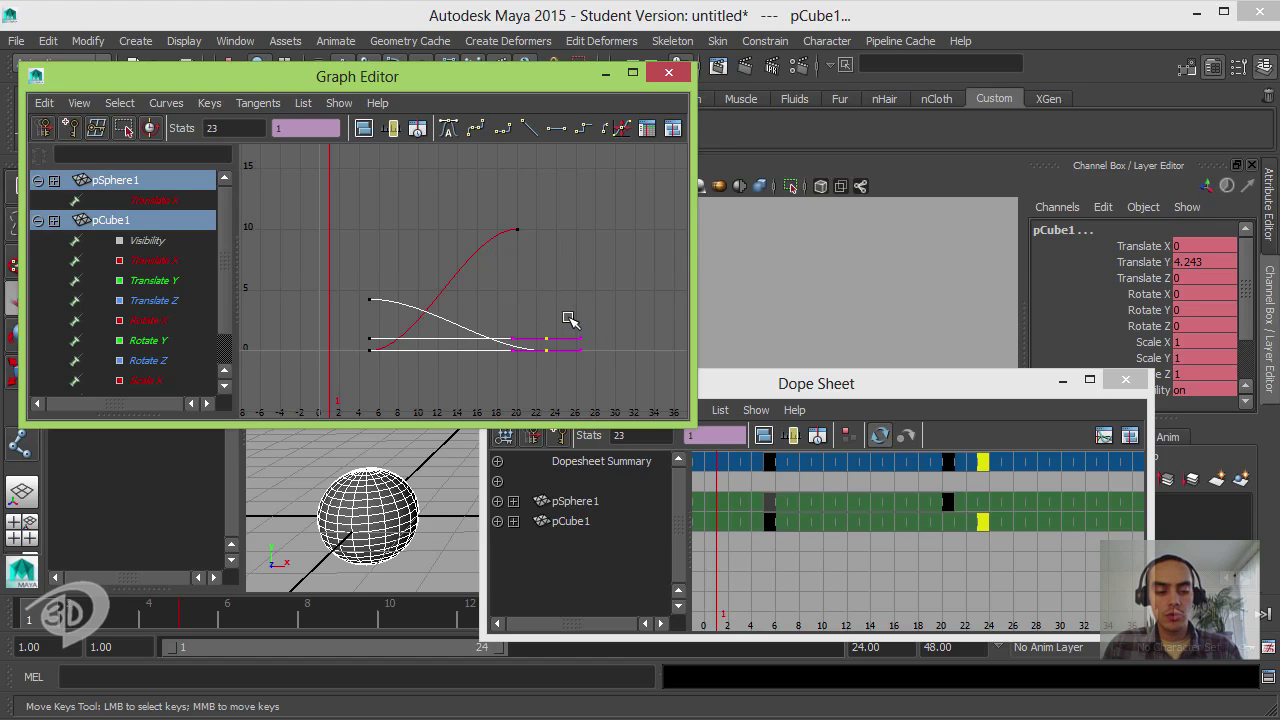
pyautogui.keyDown('shift'); pyautogui.moveTo(562, 313); pyautogui.dragTo(526, 312, button='middle'); pyautogui.keyUp('shift')
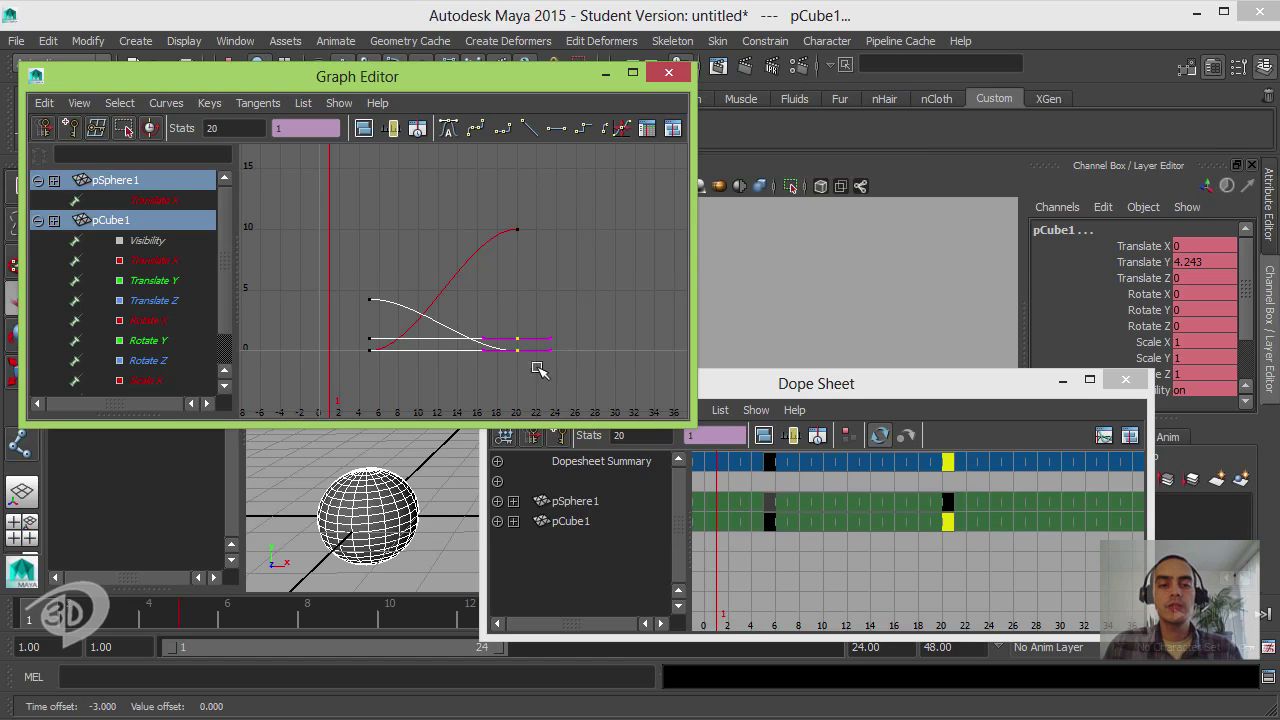
pyautogui.moveTo(600, 148); pyautogui.dragTo(478, 352)
pyautogui.keyDown('shift'); pyautogui.moveTo(530, 294); pyautogui.dragTo(506, 320, button='middle'); pyautogui.keyUp('shift')
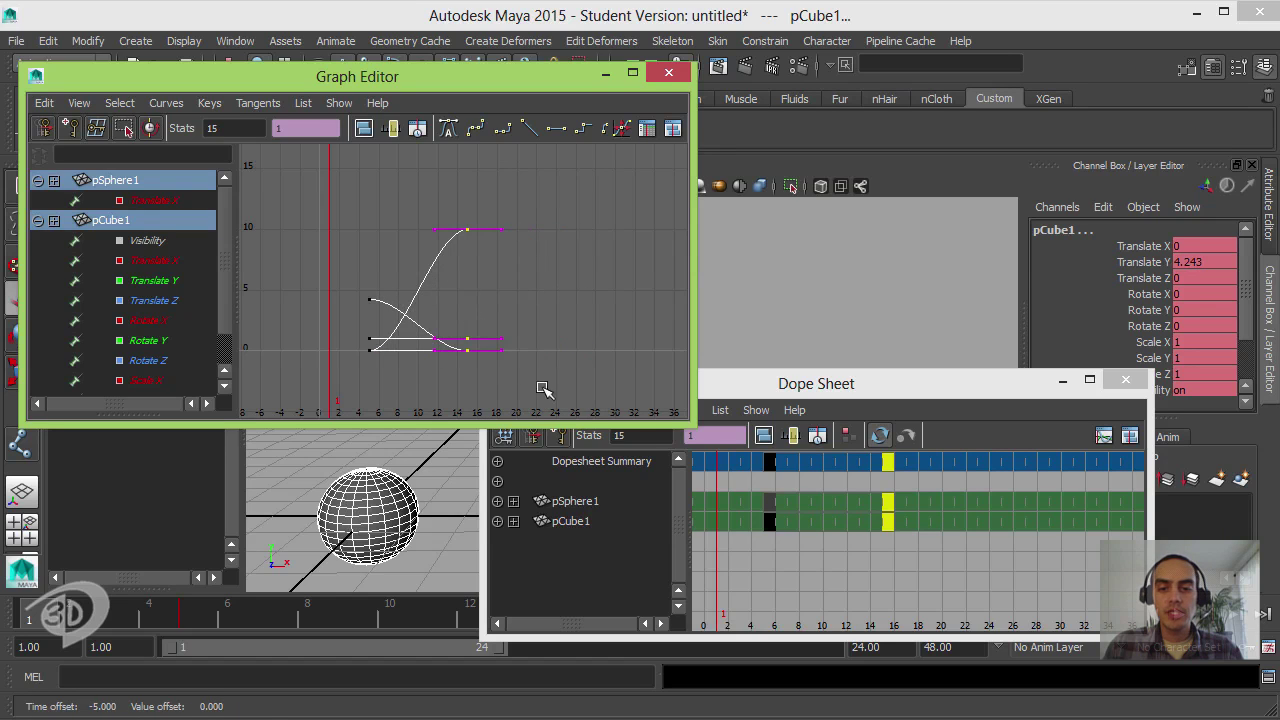
# - Close the Dope Sheet, move the Graph Editor over the viewport, and deselect the animation keys
pyautogui.moveTo(837, 396); pyautogui.dragTo(819, 310)
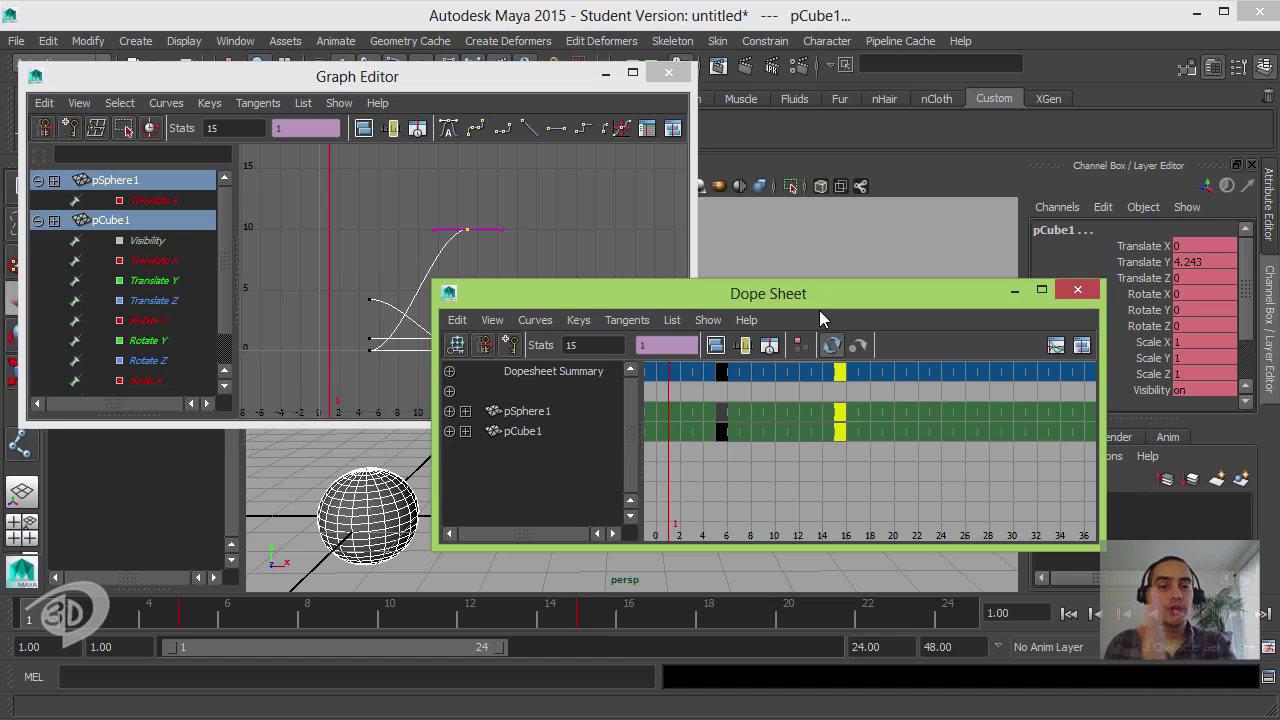
pyautogui.click(1077, 289)
pyautogui.moveTo(455, 81); pyautogui.dragTo(811, 114)
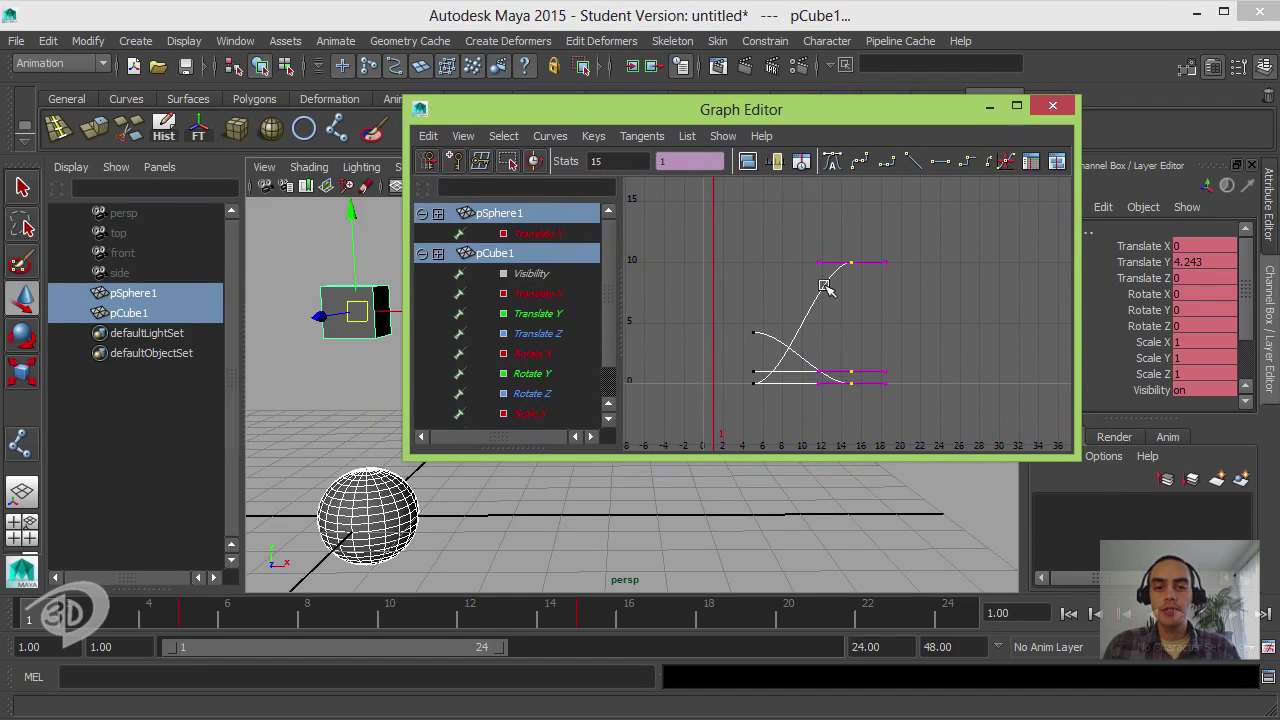
pyautogui.scroll(1, 885, 313)
pyautogui.scroll(1, 885, 313)
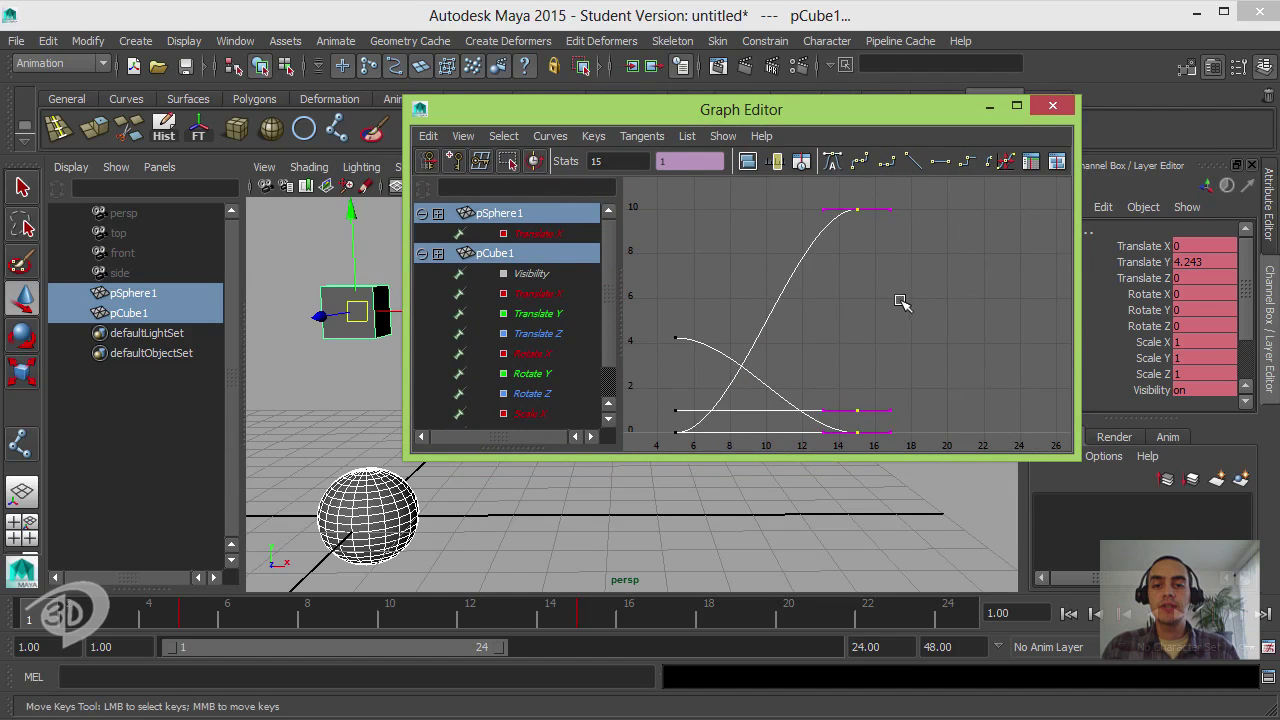
pyautogui.click(905, 300)
pyautogui.scroll(3, 914, 283)
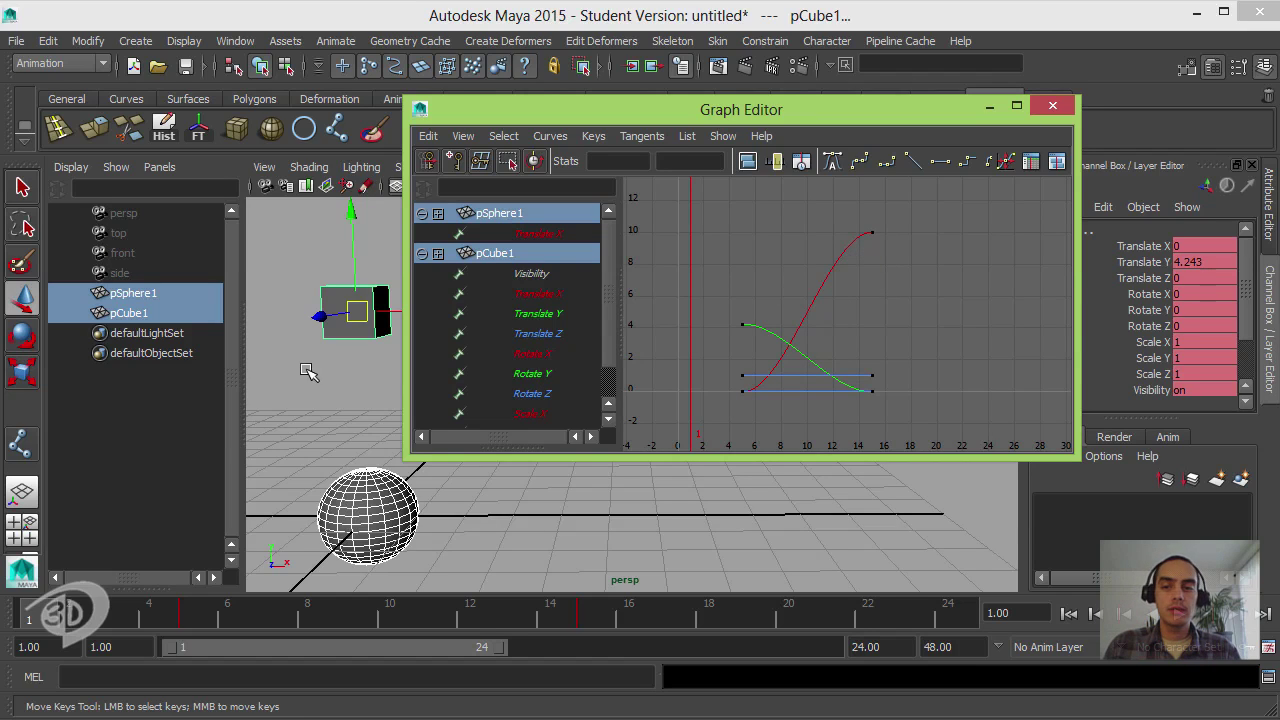
# - Delete the cube and stretch the sphere vertically to a Scale Y of about 2.5
pyautogui.click(357, 305)
pyautogui.press('Delete')
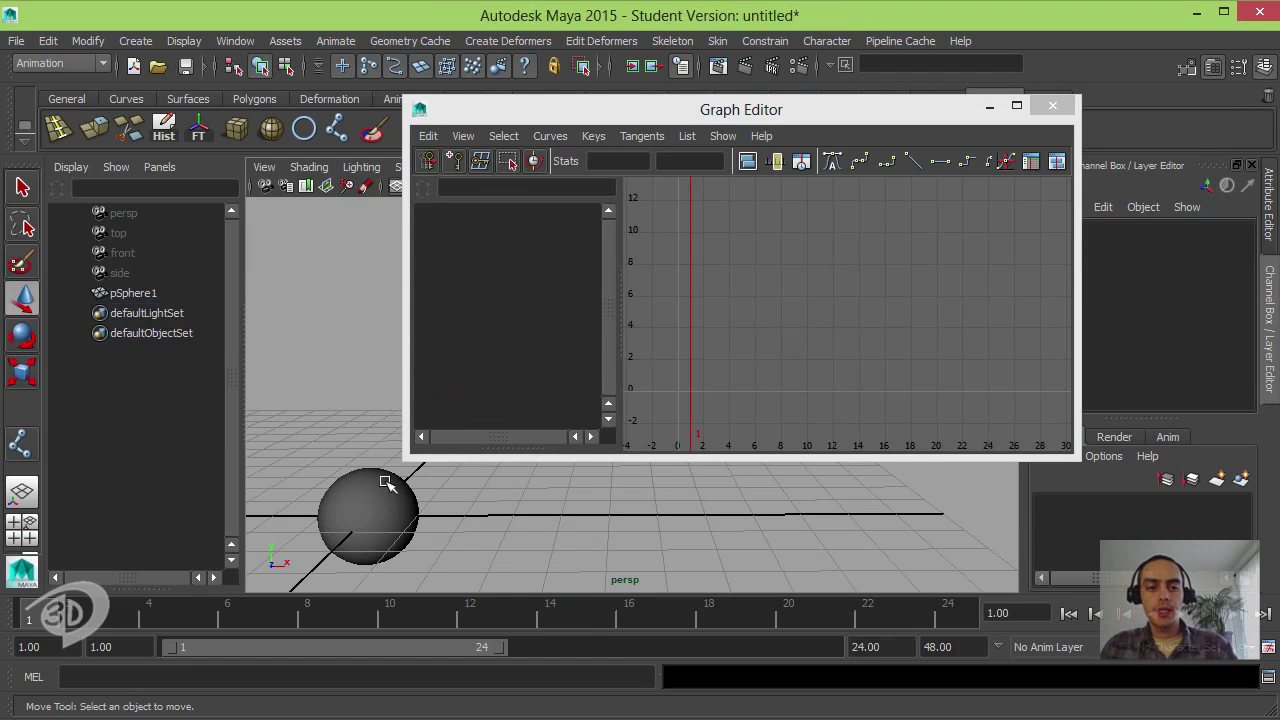
pyautogui.click(378, 508)
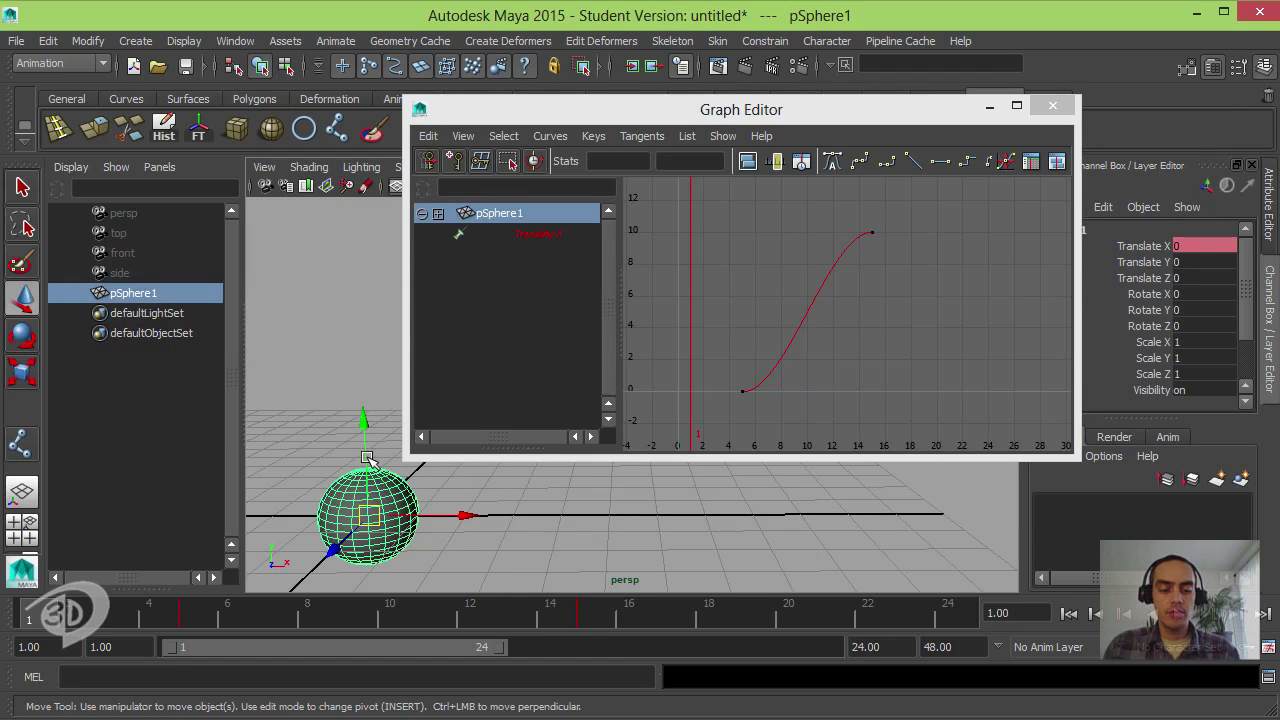
pyautogui.press('r')
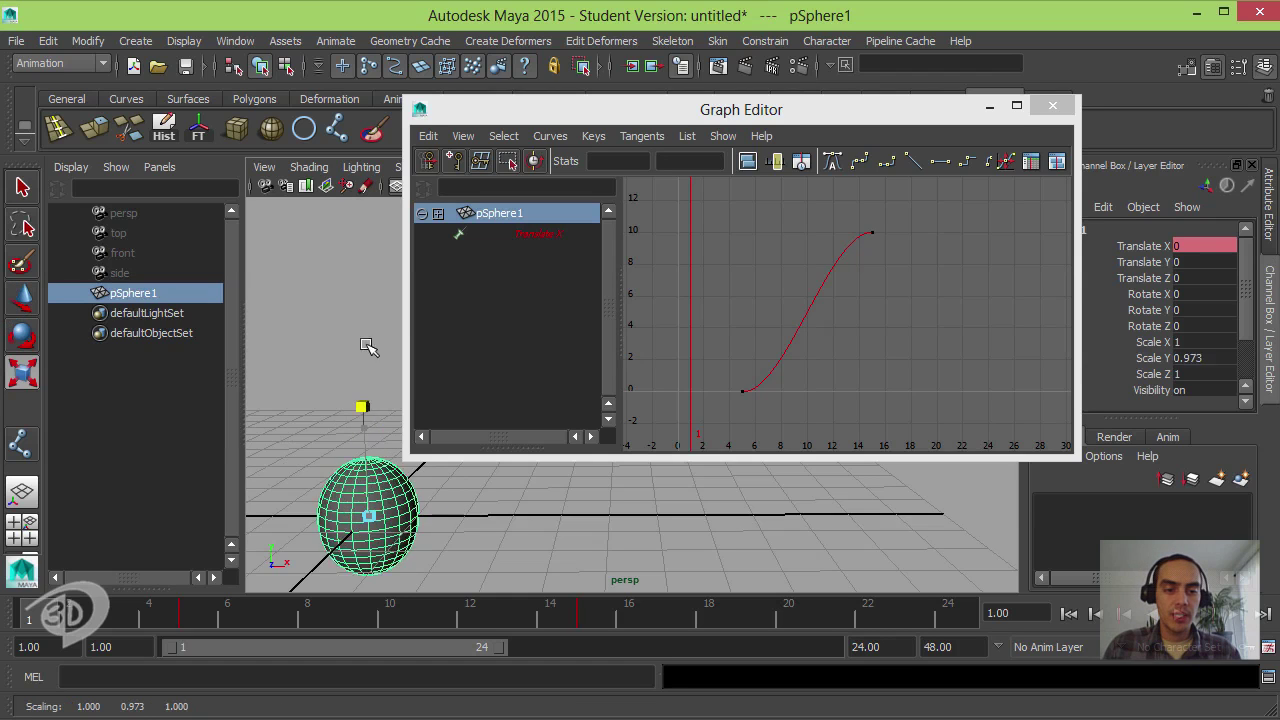
pyautogui.moveTo(363, 420); pyautogui.dragTo(390, 425)
pyautogui.scroll(-2, 480, 514)
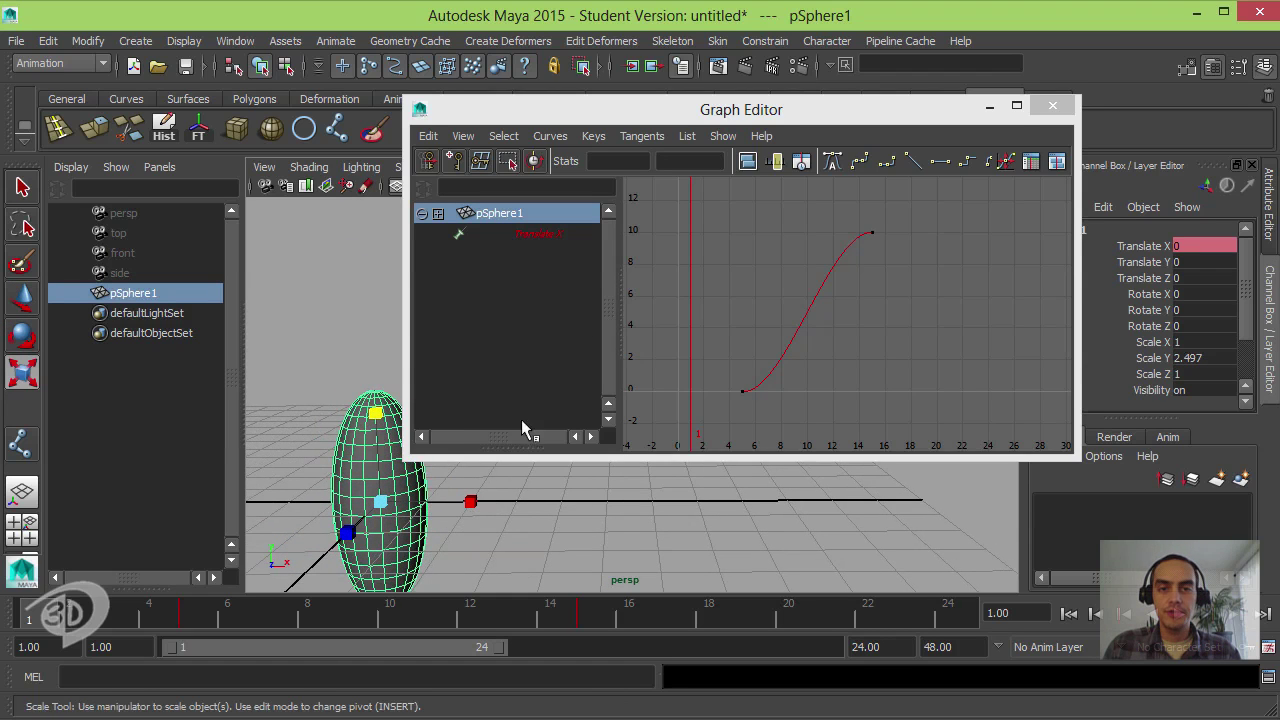
# - Set the time of the sphere's first Translate X key to frame 0 in the Graph Editor
pyautogui.moveTo(700, 126); pyautogui.dragTo(549, 80)
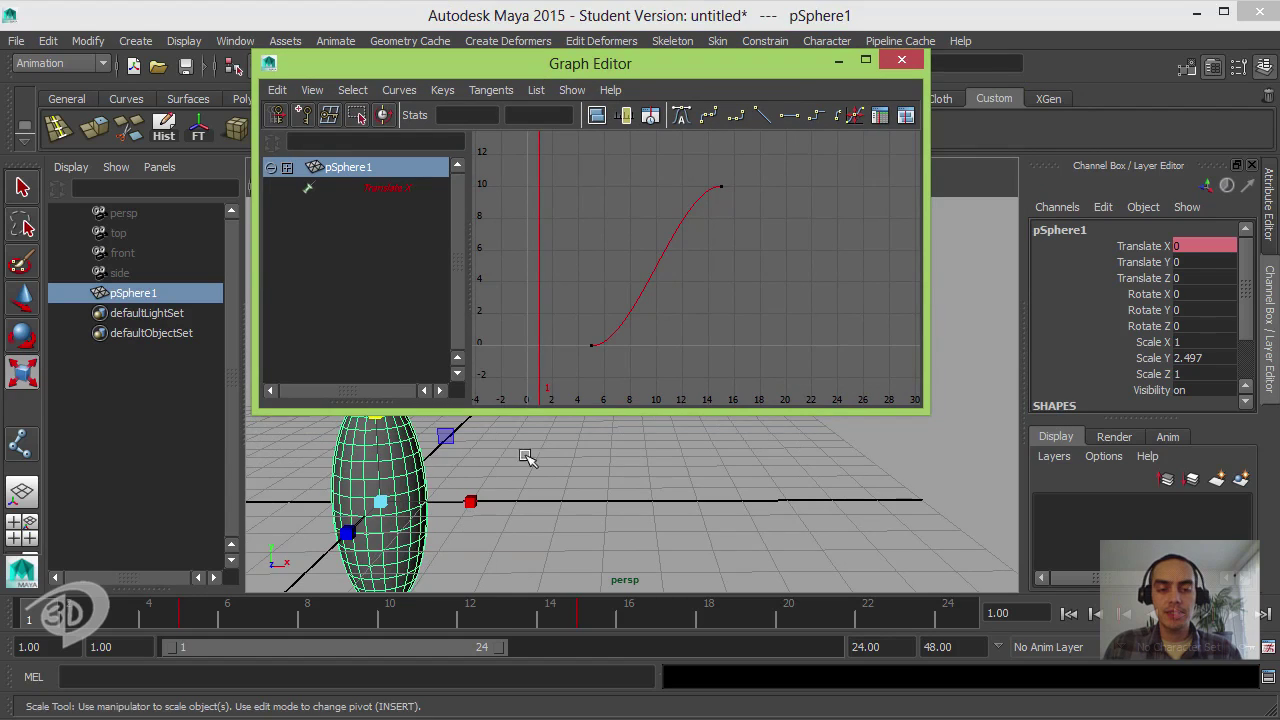
pyautogui.keyDown('alt'); pyautogui.moveTo(523, 451); pyautogui.dragTo(534, 389, button='middle'); pyautogui.keyUp('alt')
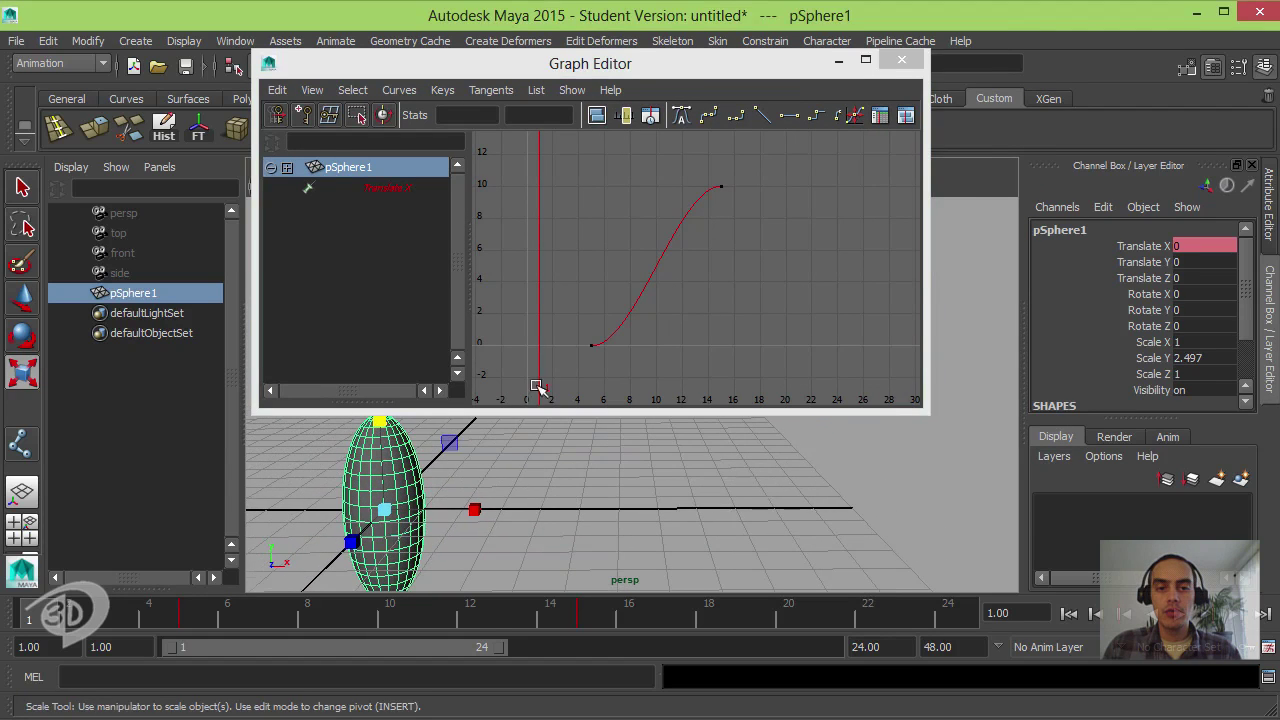
pyautogui.moveTo(569, 296); pyautogui.dragTo(600, 380)
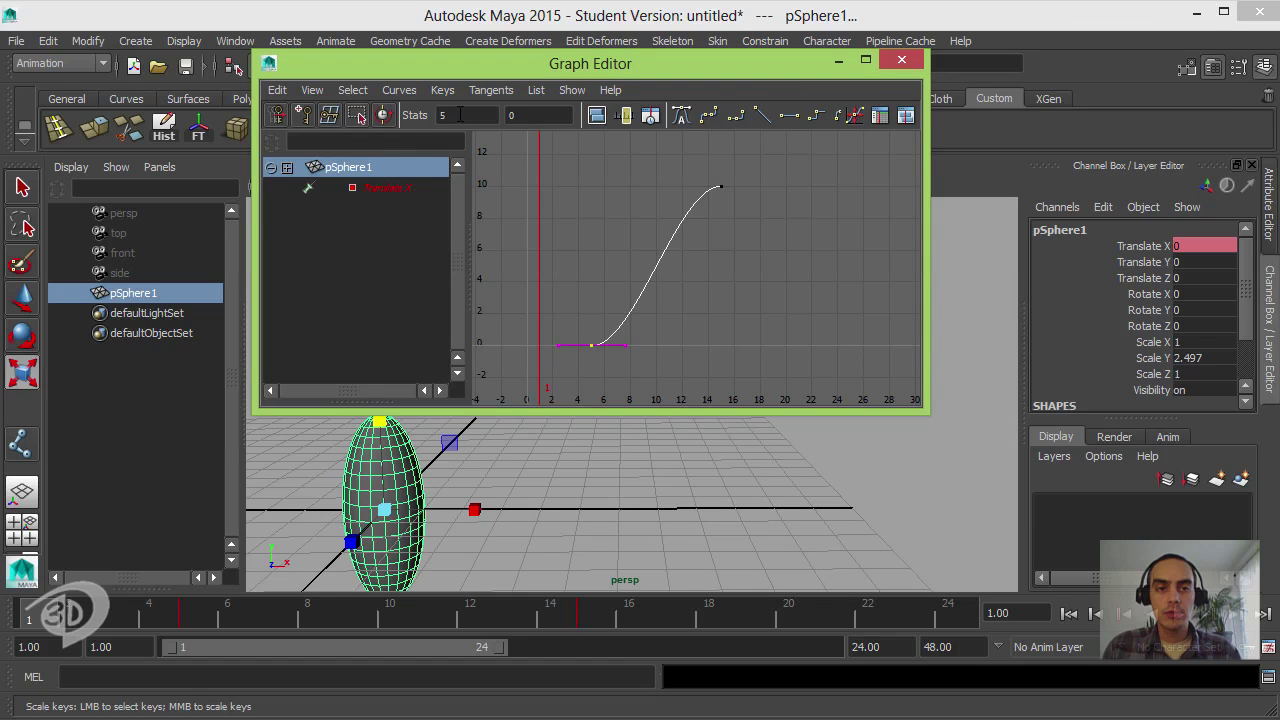
pyautogui.click(460, 115)
pyautogui.write('0')
pyautogui.press('Return')
# - Set the time of the sphere's last Translate X key to frame 24
pyautogui.moveTo(735, 172); pyautogui.dragTo(710, 220)
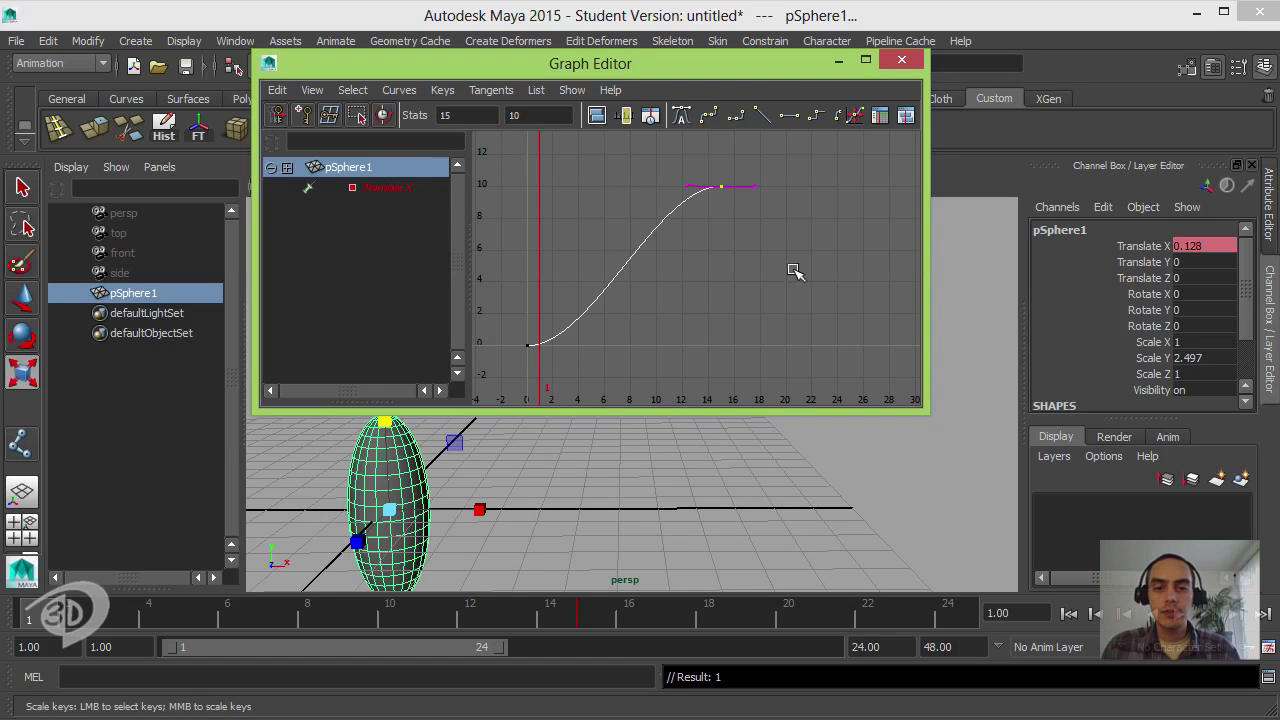
pyautogui.click(462, 115)
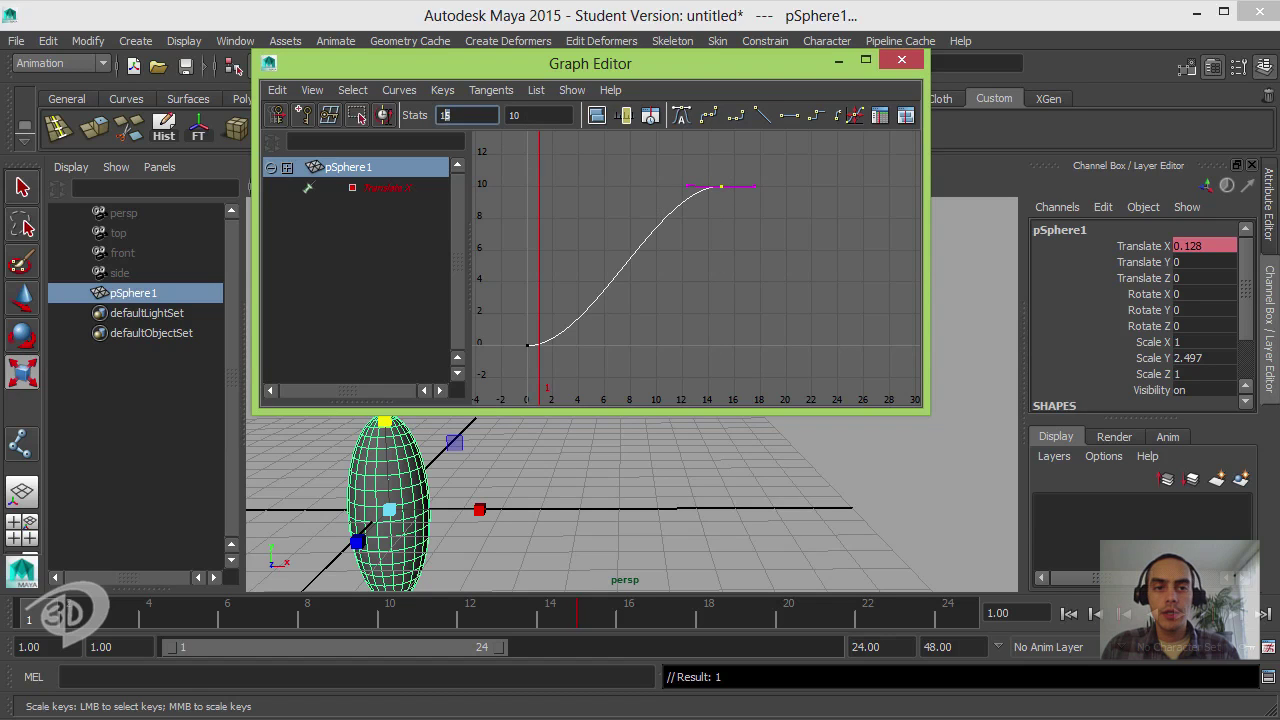
pyautogui.write('2')
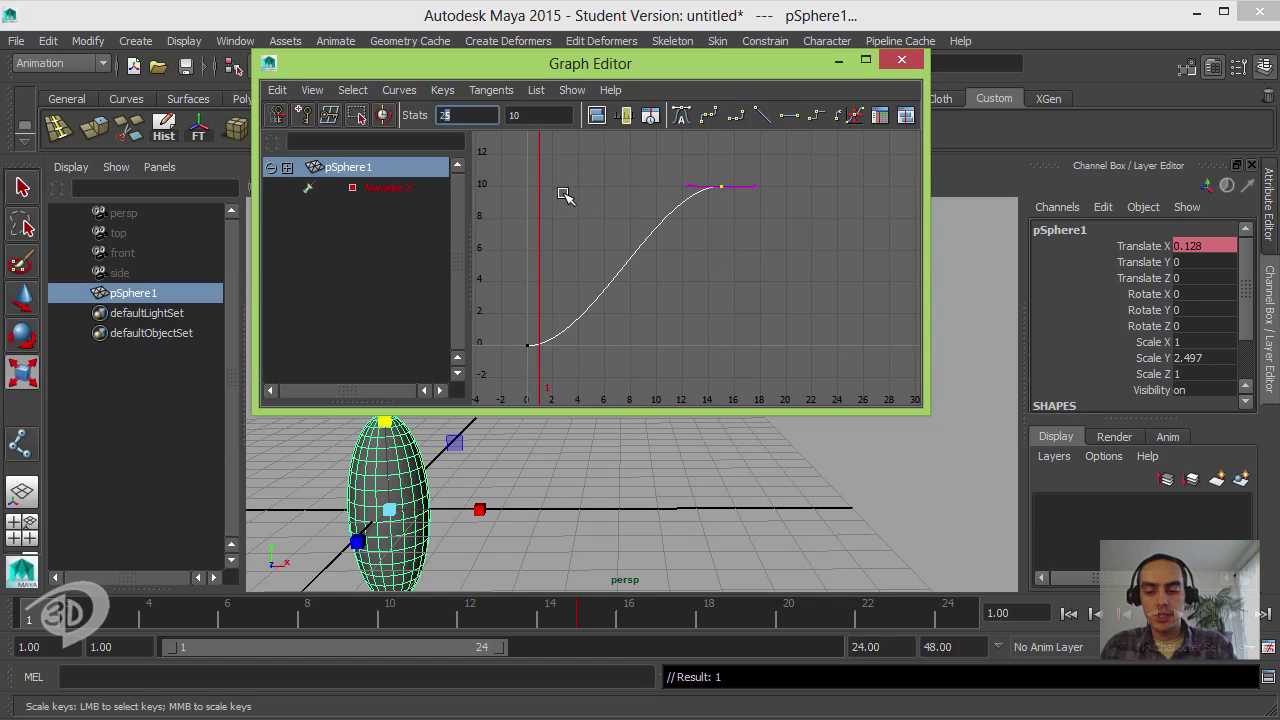
pyautogui.write('4')
pyautogui.press('Return')
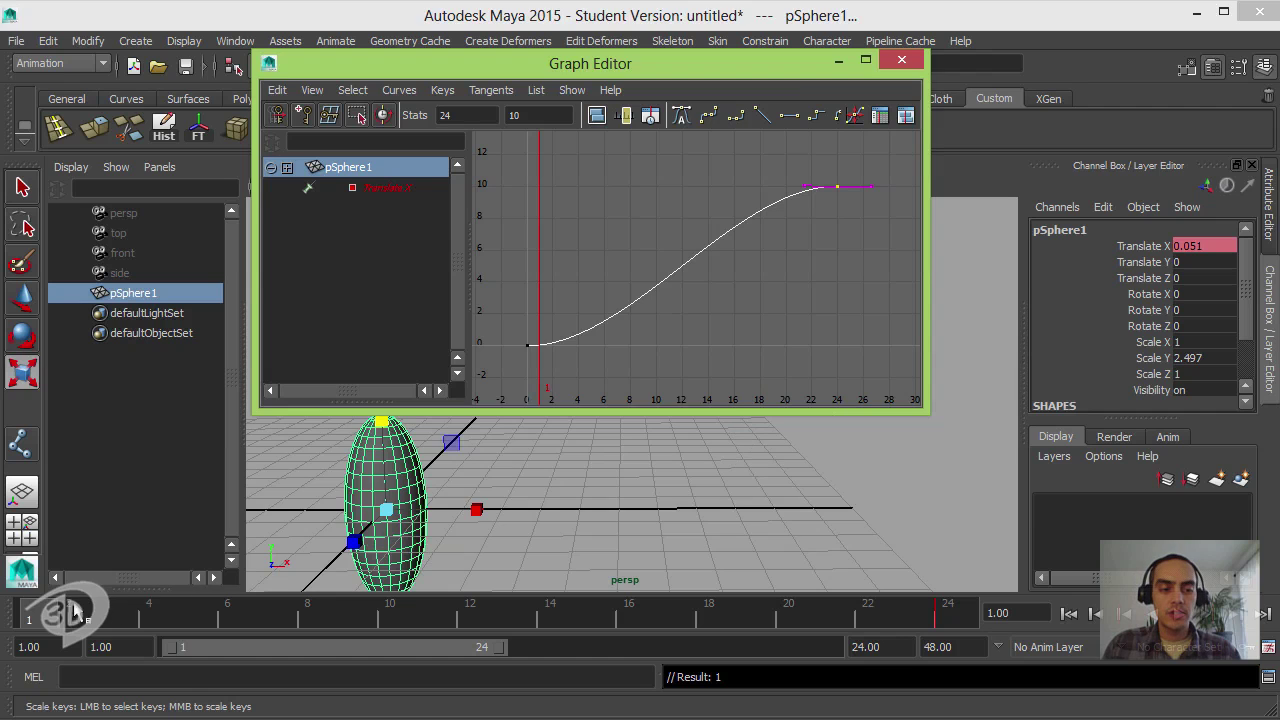
# - Scrub the timeline from frame 1 to 24 to review the sphere's movement, and return to frame 1
pyautogui.moveTo(75, 612)
pyautogui.mouseDown()
pyautogui.moveTo(608, 597)
pyautogui.moveTo(966, 606)
pyautogui.moveTo(548, 580)
pyautogui.moveTo(10, 578)
pyautogui.moveTo(50, 606)
pyautogui.moveTo(434, 592)
pyautogui.moveTo(1040, 620)
pyautogui.mouseUp()
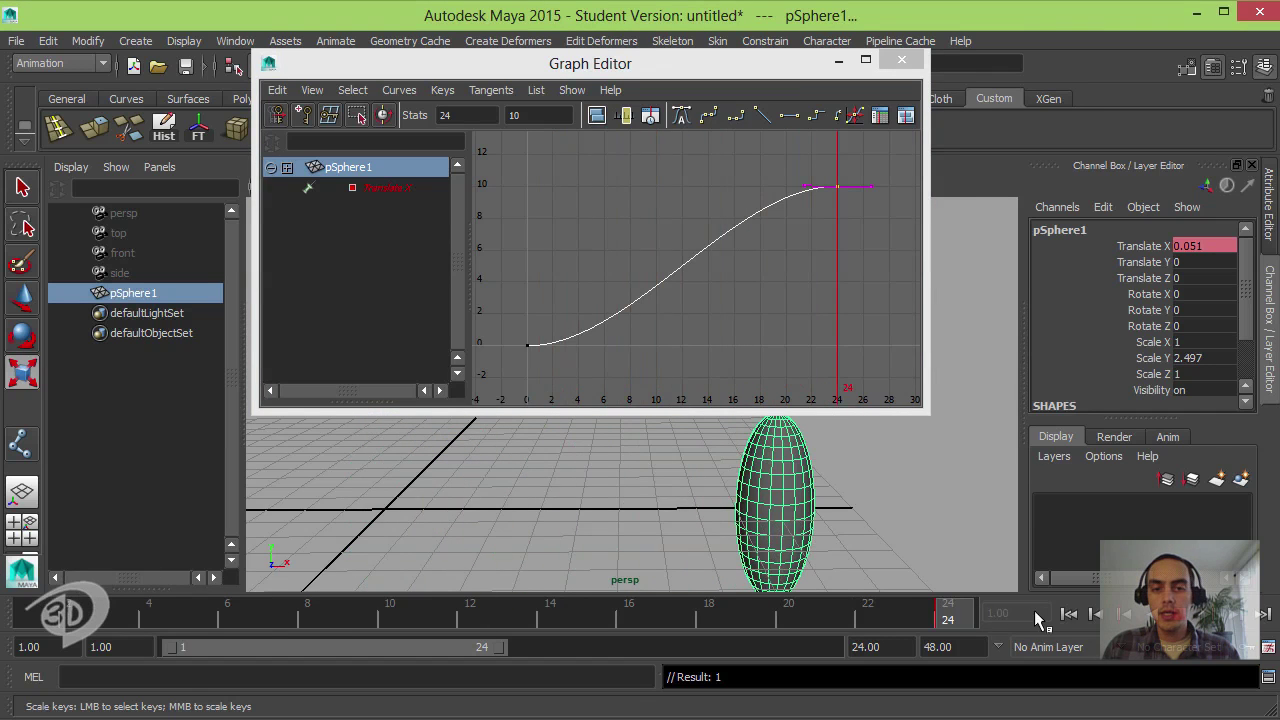
pyautogui.keyDown('alt'); pyautogui.moveTo(766, 357); pyautogui.dragTo(710, 497, button='right'); pyautogui.keyUp('alt')
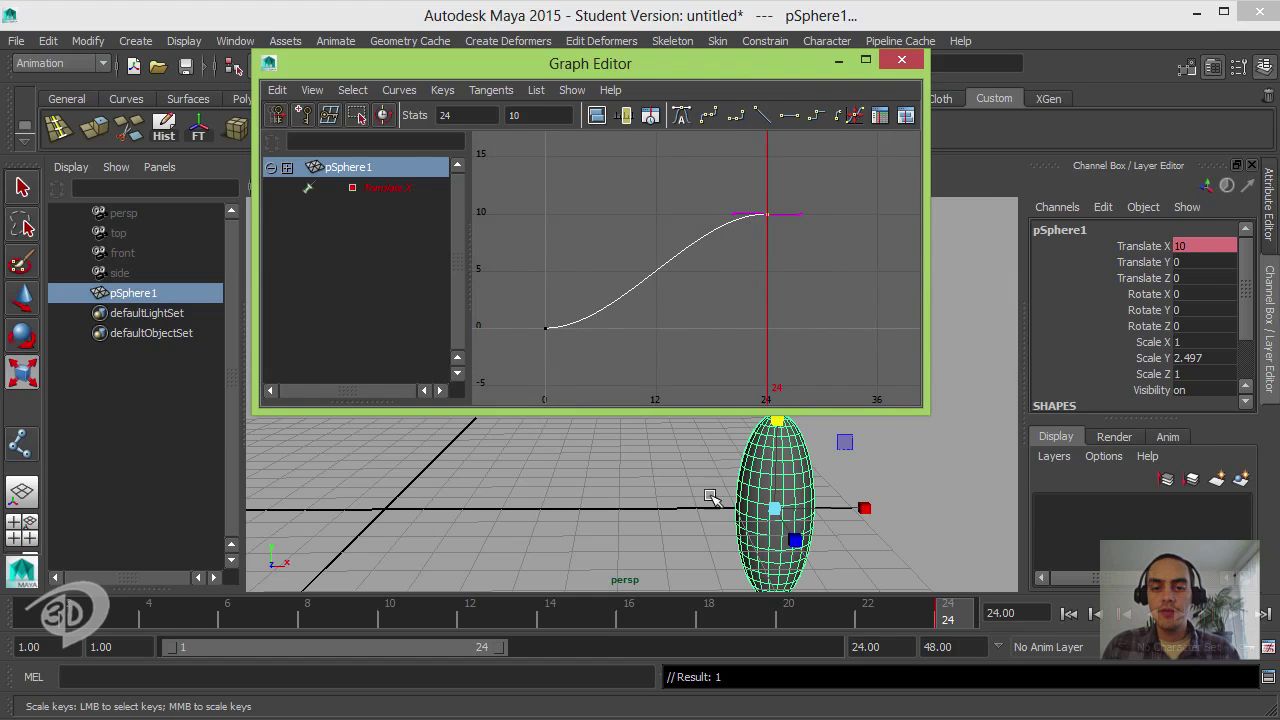
pyautogui.keyDown('alt'); pyautogui.moveTo(710, 497); pyautogui.dragTo(650, 430, button='middle'); pyautogui.keyUp('alt')
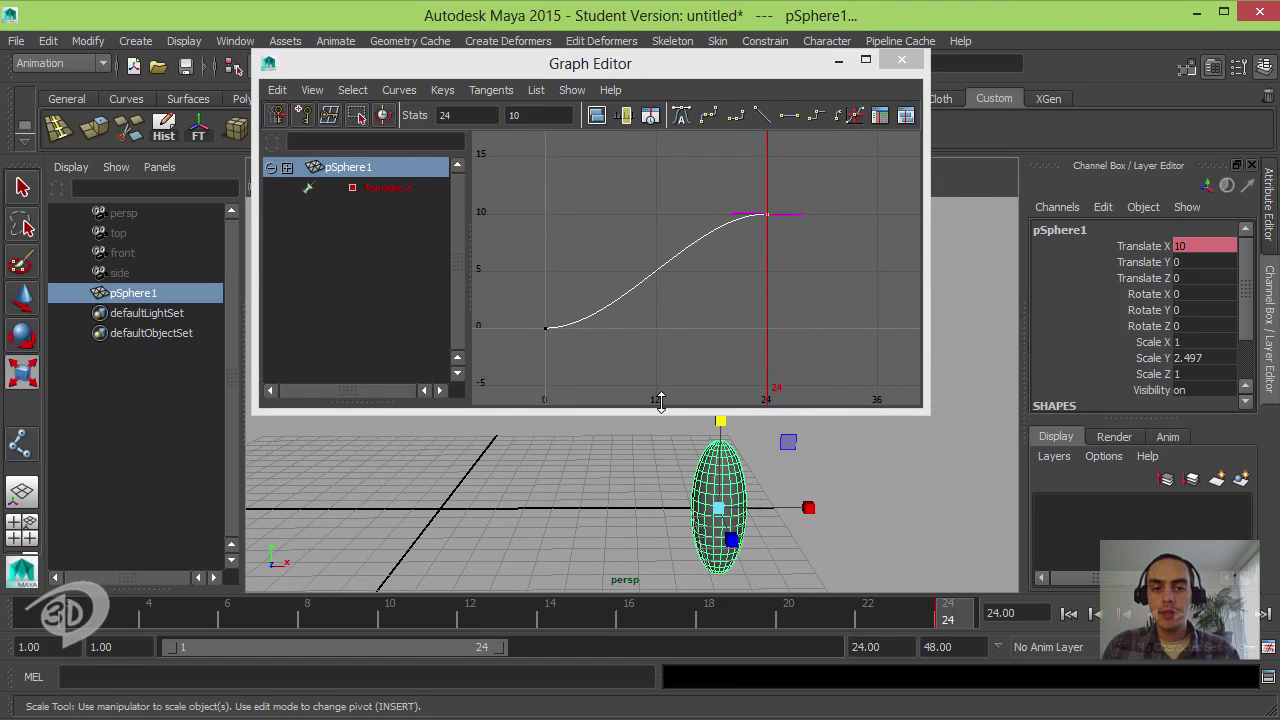
pyautogui.click(52, 616)
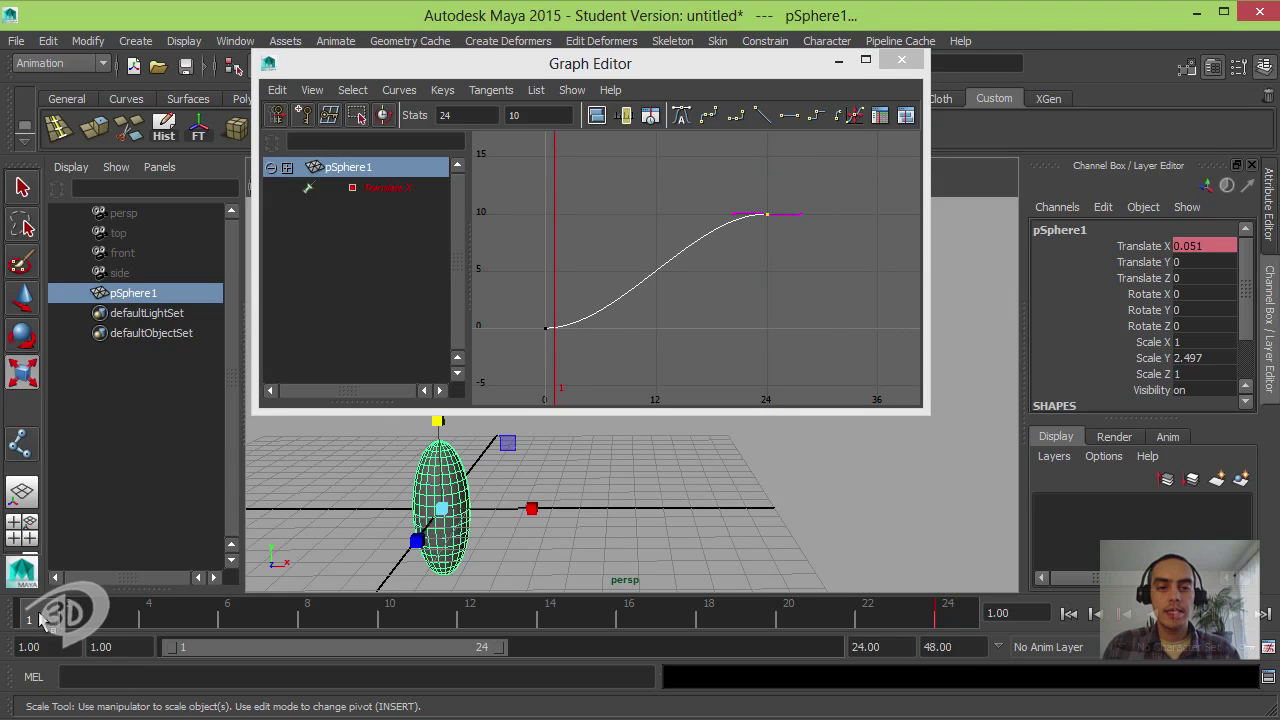
# - Set the time of the sphere's first Translate X key to frame 1
pyautogui.keyDown('alt'); pyautogui.moveTo(596, 330); pyautogui.dragTo(620, 282, button='right'); pyautogui.keyUp('alt')
pyautogui.click(551, 328)
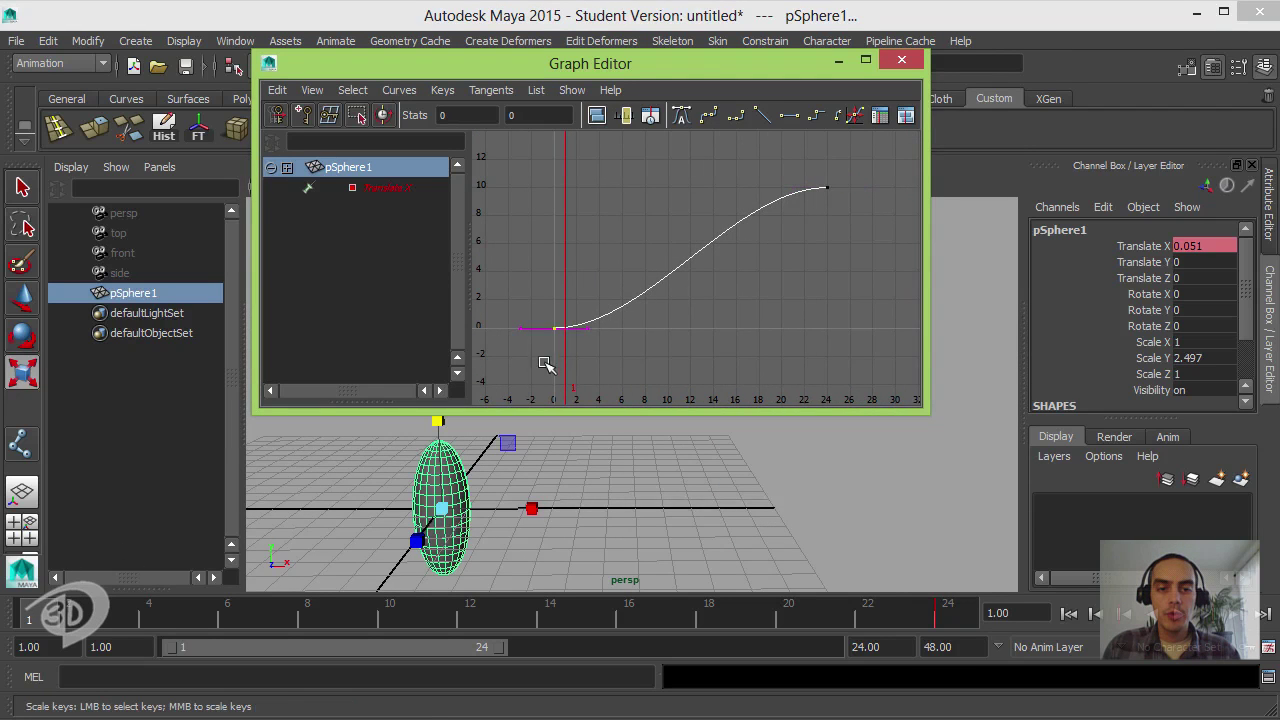
pyautogui.click(529, 113)
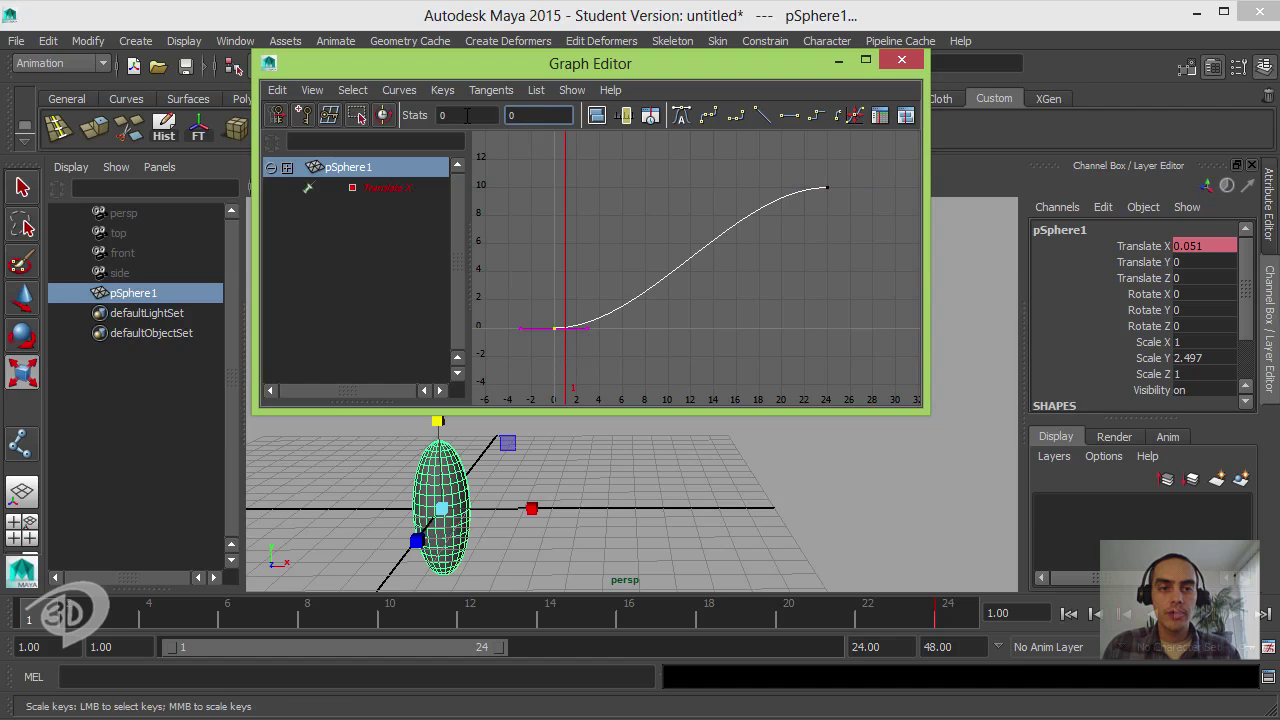
pyautogui.doubleClick(466, 115)
pyautogui.write('1')
pyautogui.press('Return')
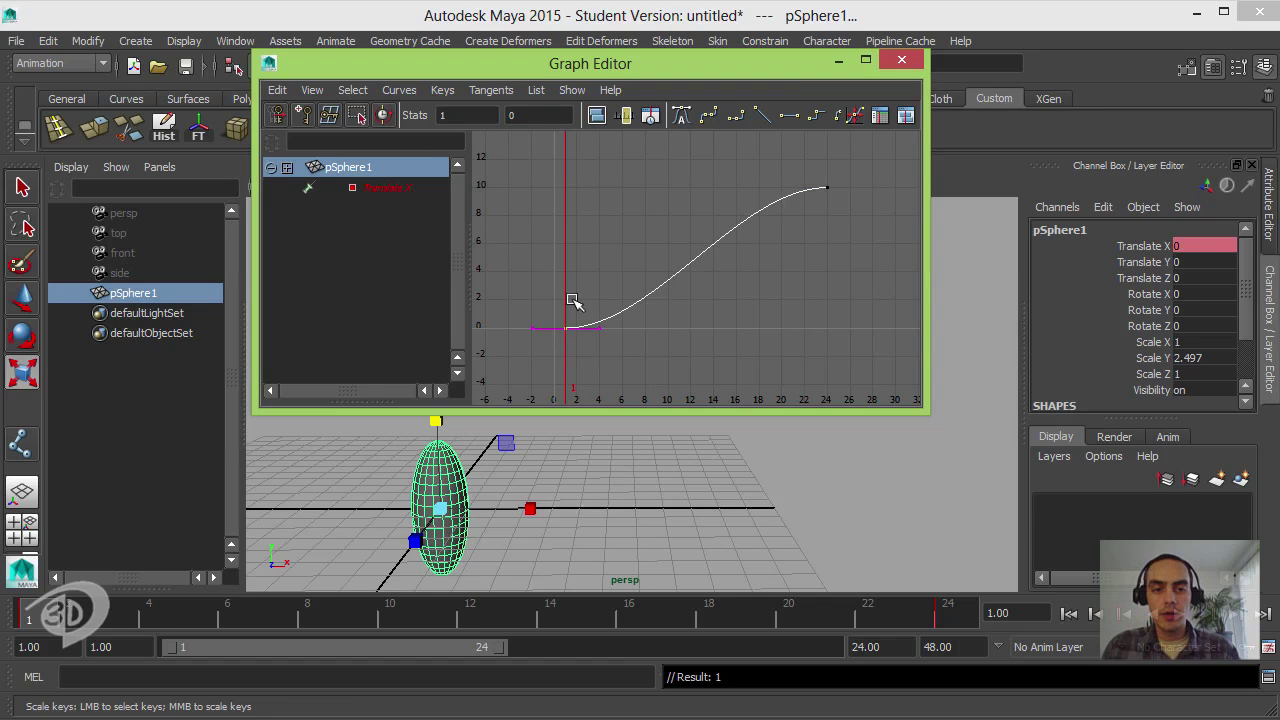
pyautogui.moveTo(65, 610); pyautogui.dragTo(41, 610)
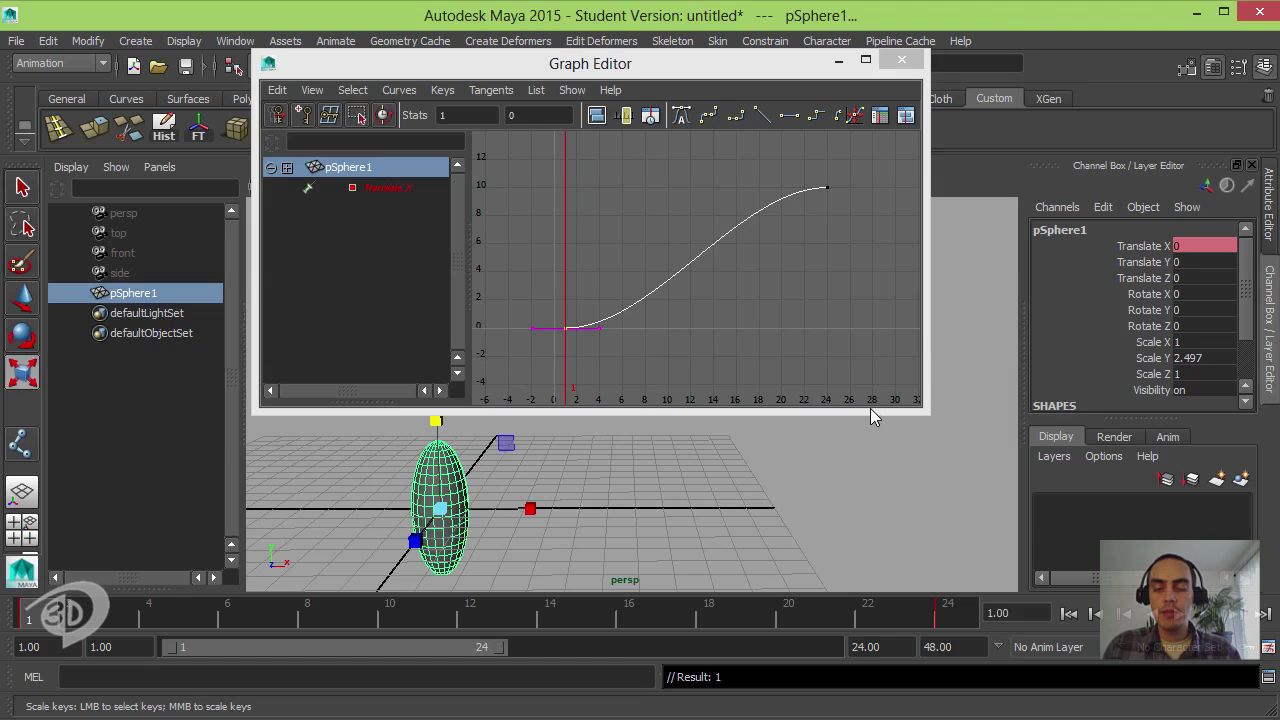
# - Key only the sphere's Rotate X channel at frame 1 and advance the current time to frame 10
pyautogui.click(1150, 296)
pyautogui.rightClick(1151, 290)
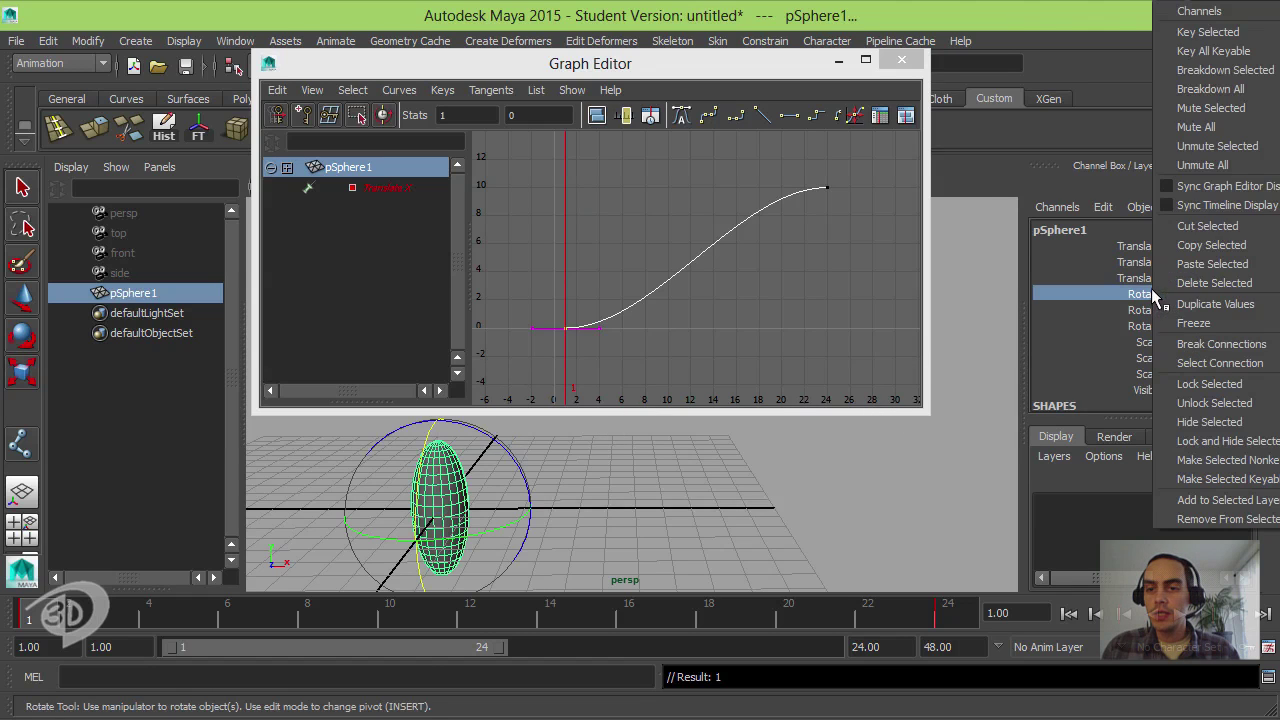
pyautogui.click(1183, 38)
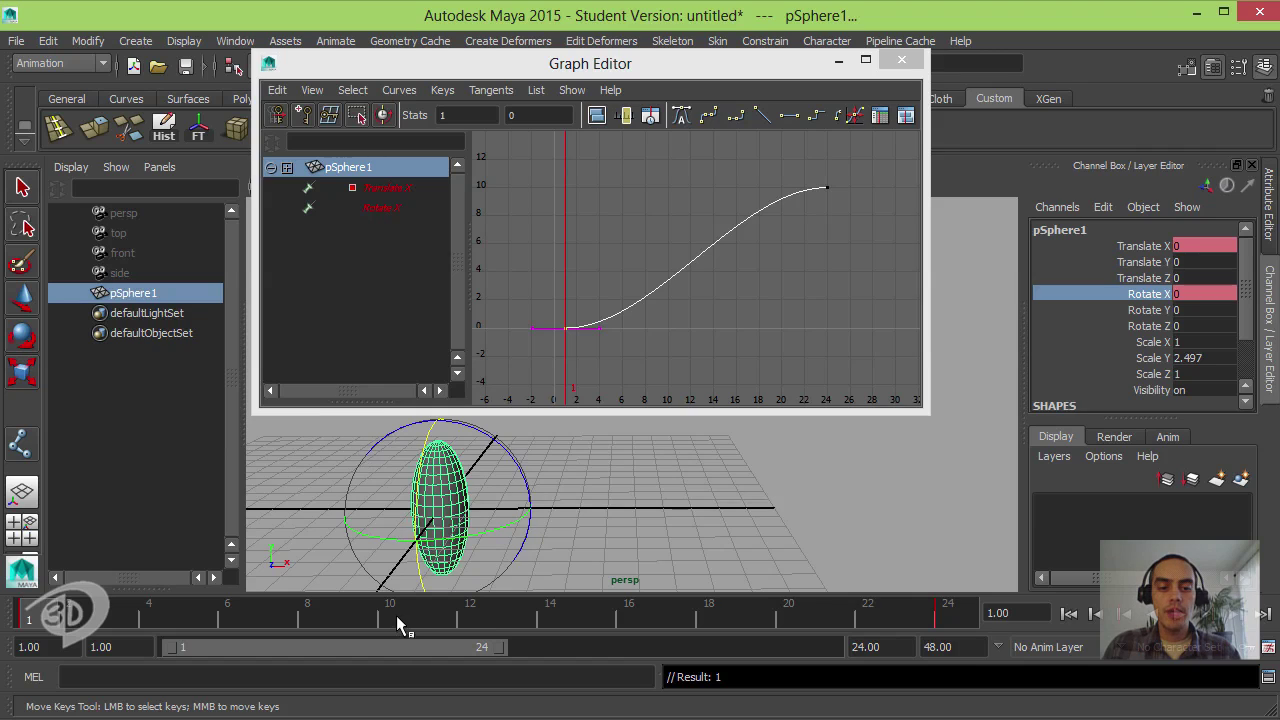
pyautogui.click(396, 615)
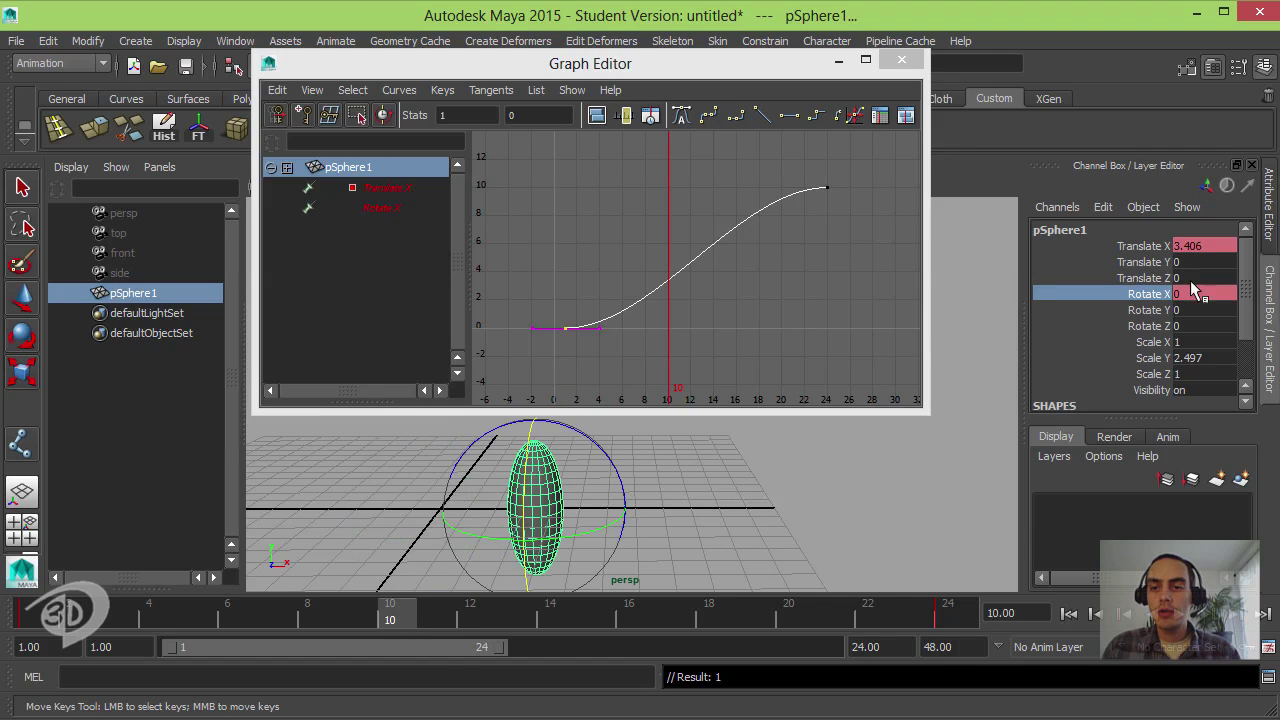
# - Set the sphere's Rotate X to 15 at frame 10 and key only that channel
pyautogui.click(1190, 293)
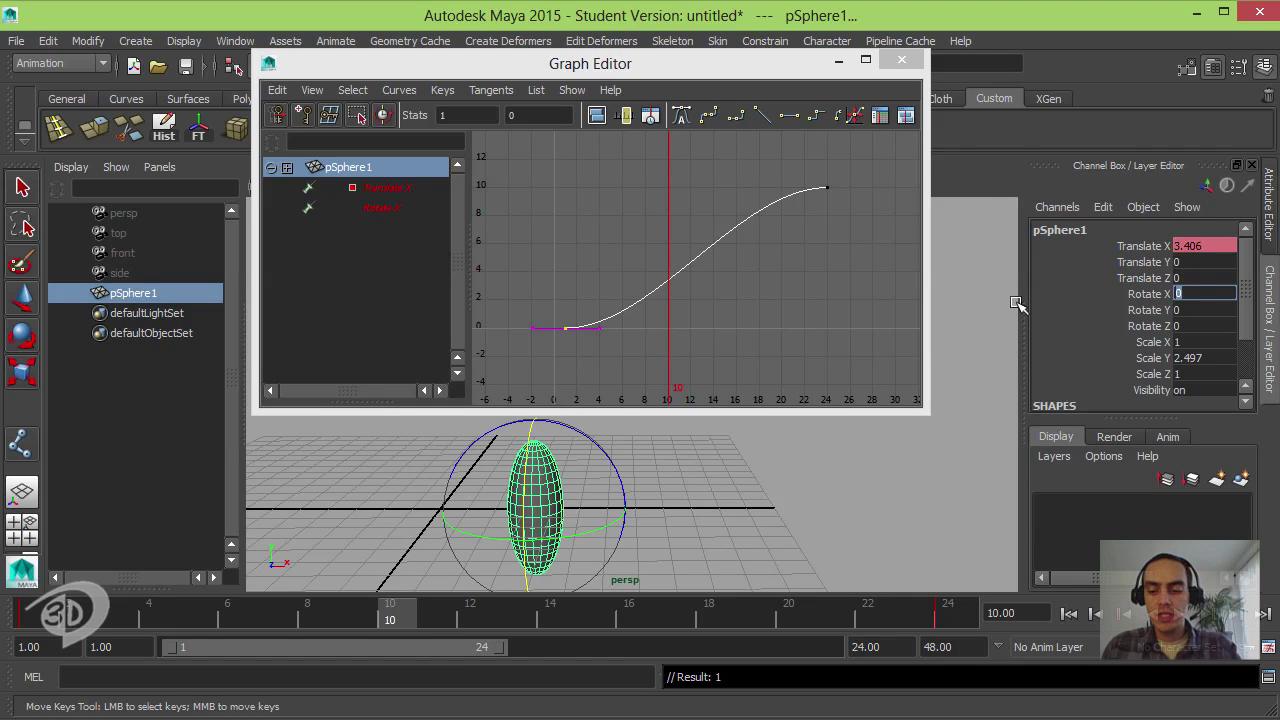
pyautogui.write('5')
pyautogui.press('Return')
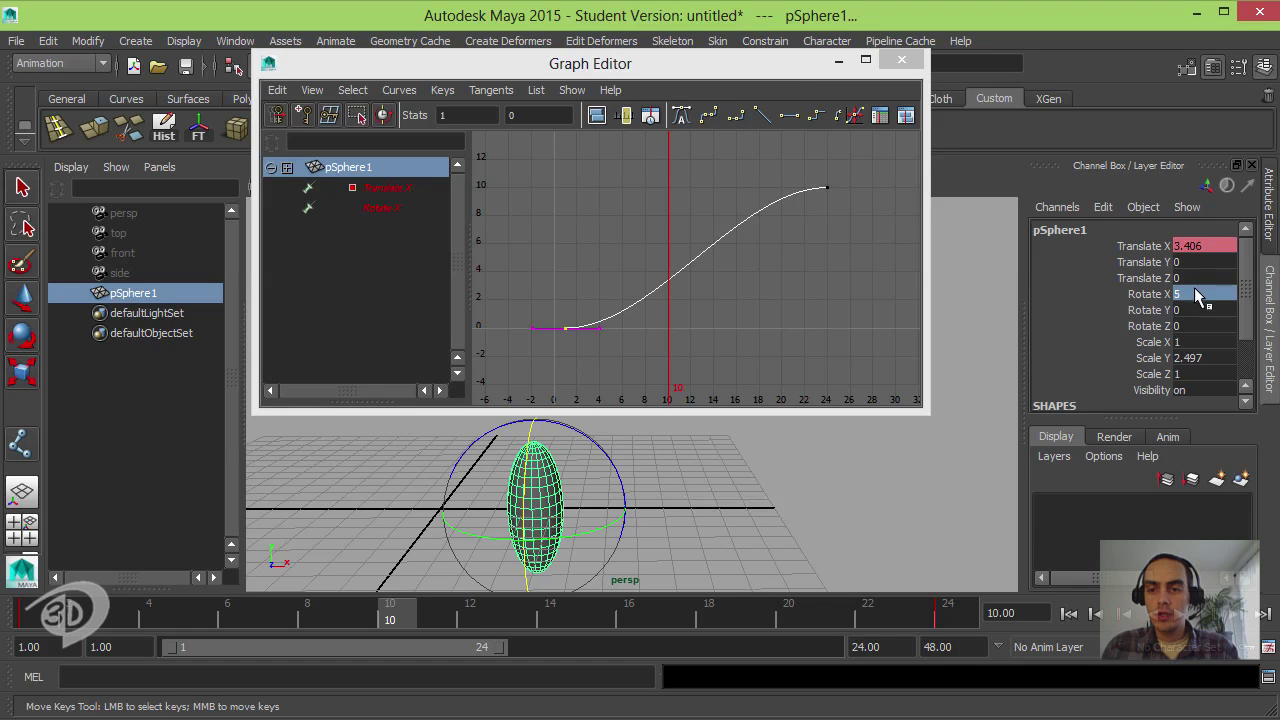
pyautogui.write('1')
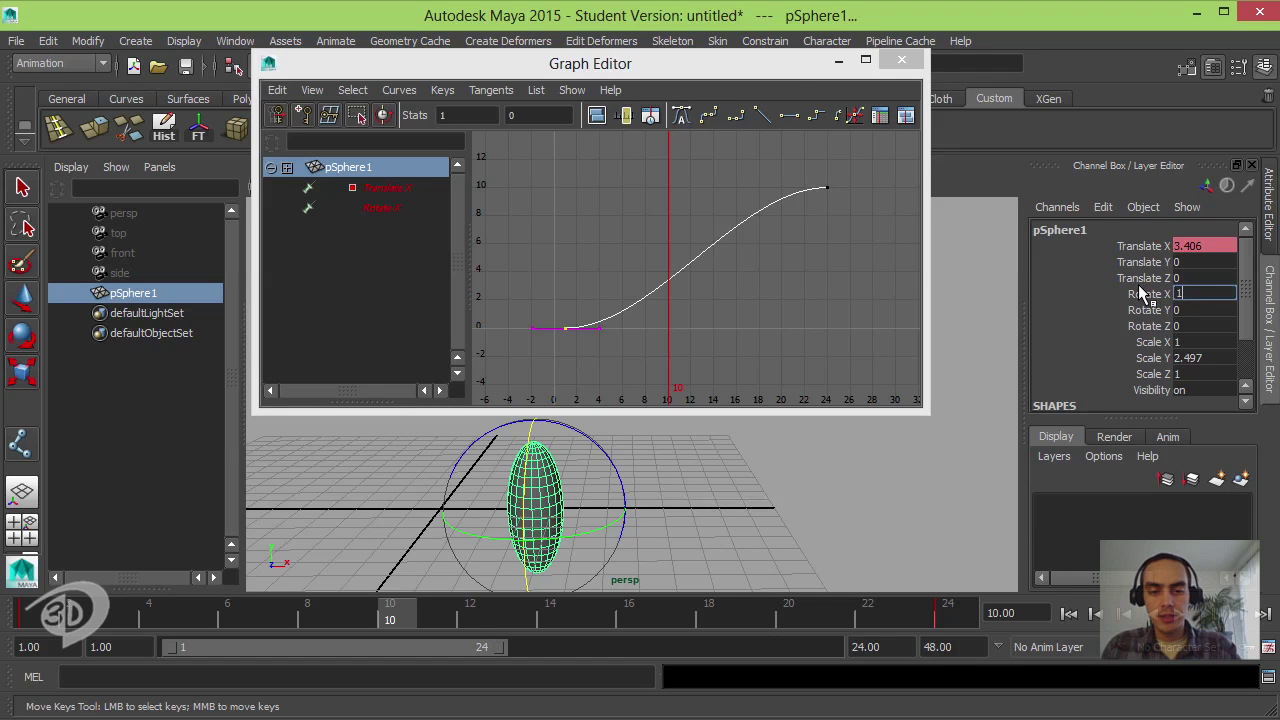
pyautogui.press('Return')
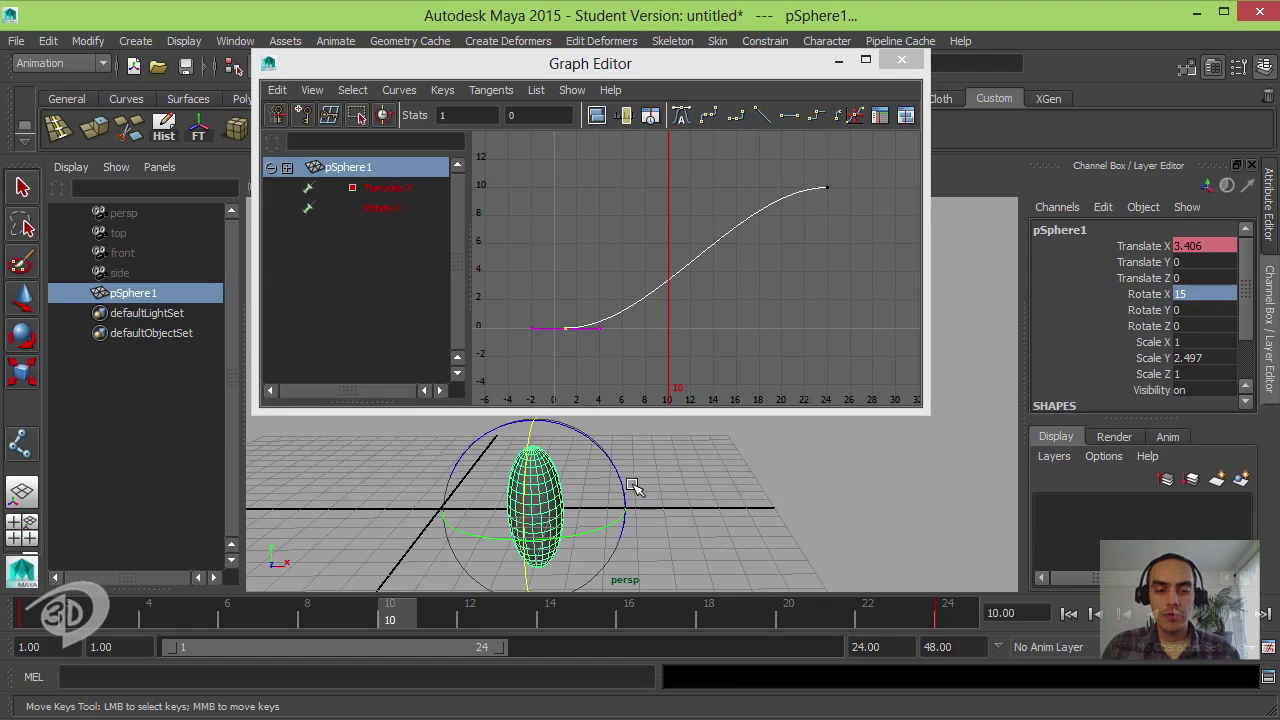
pyautogui.keyDown('alt'); pyautogui.moveTo(636, 488); pyautogui.dragTo(526, 490); pyautogui.keyUp('alt')
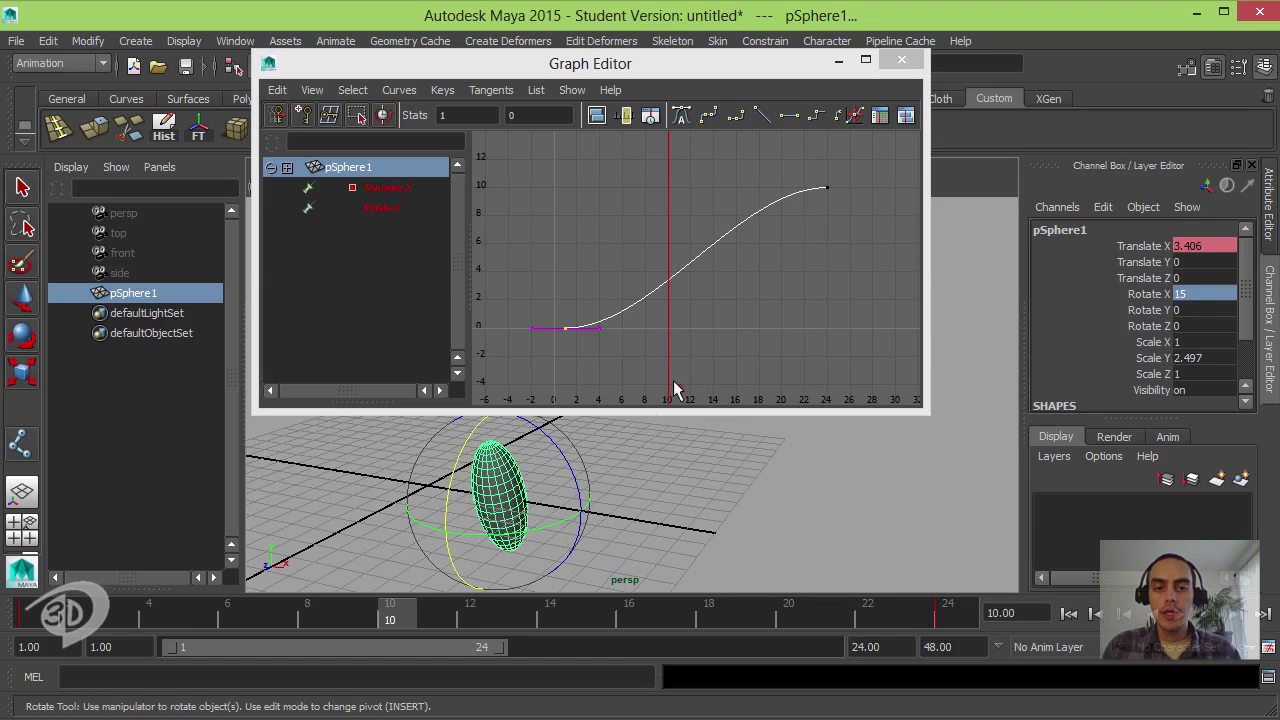
pyautogui.click(1140, 295)
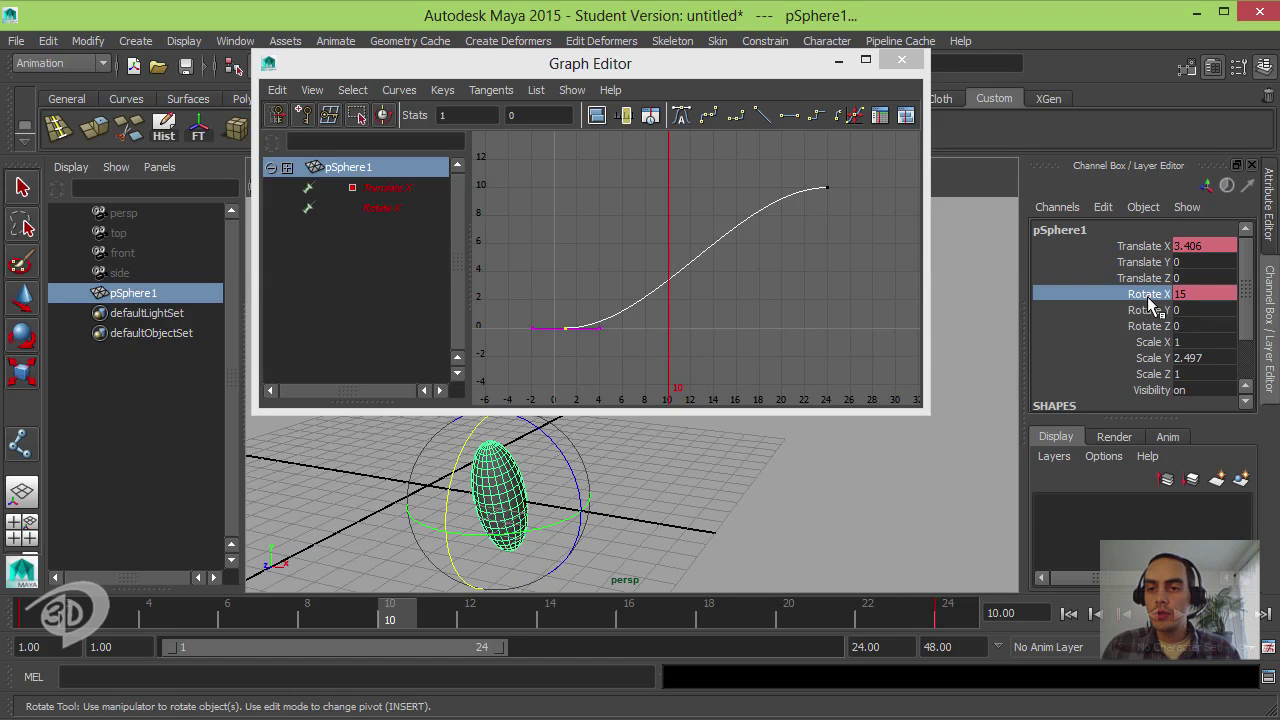
pyautogui.rightClick(1150, 305)
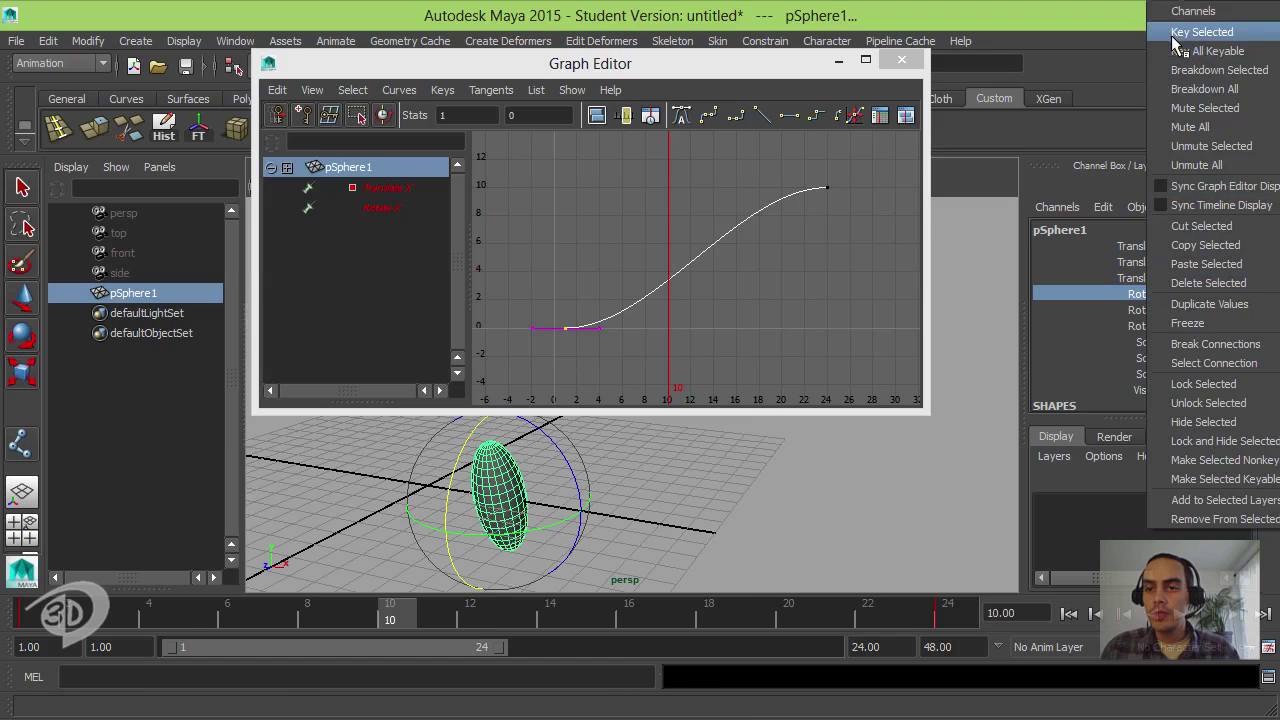
pyautogui.click(1230, 32)
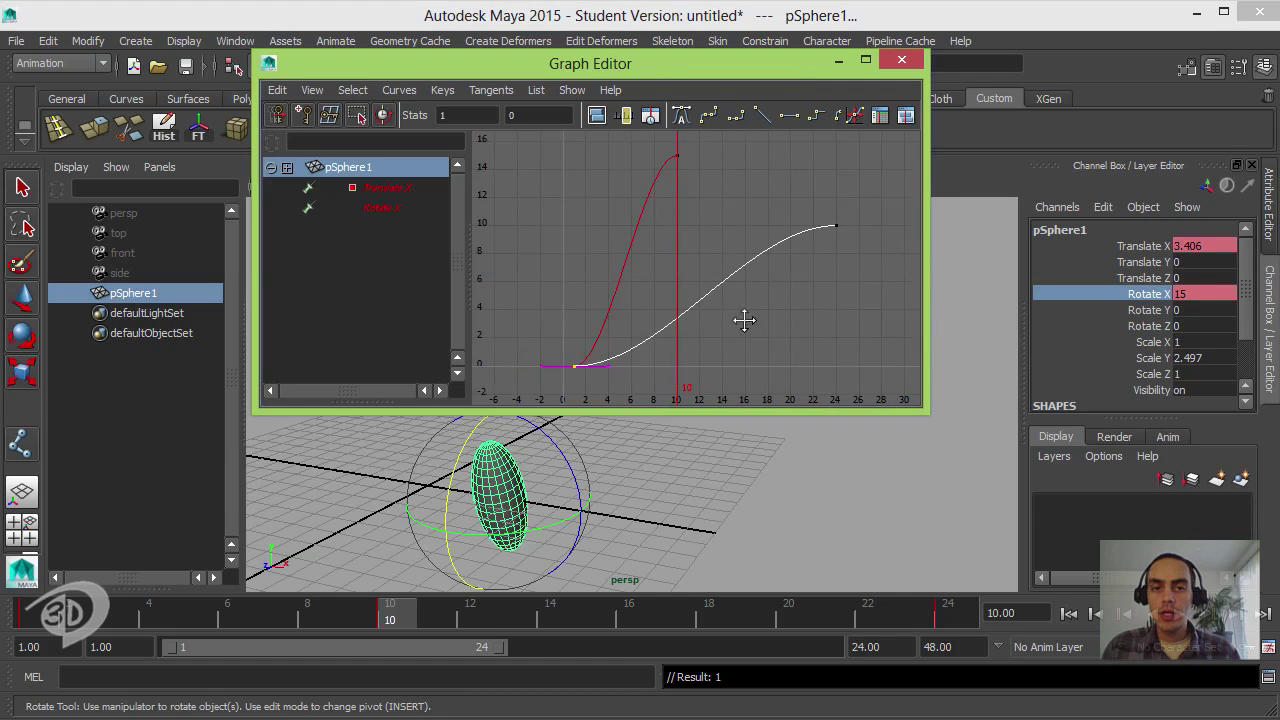
# - Examine the sphere's Translate X and Rotate X curves in the Graph Editor at different scales, reframing all the keys
pyautogui.keyDown('alt'); pyautogui.moveTo(743, 317); pyautogui.dragTo(694, 284, button='right'); pyautogui.keyUp('alt')
pyautogui.keyDown('alt'); pyautogui.moveTo(717, 237); pyautogui.dragTo(703, 237, button='middle'); pyautogui.keyUp('alt')
pyautogui.keyDown('alt'); pyautogui.moveTo(703, 237); pyautogui.dragTo(730, 215, button='right'); pyautogui.keyUp('alt')
pyautogui.click(734, 212)
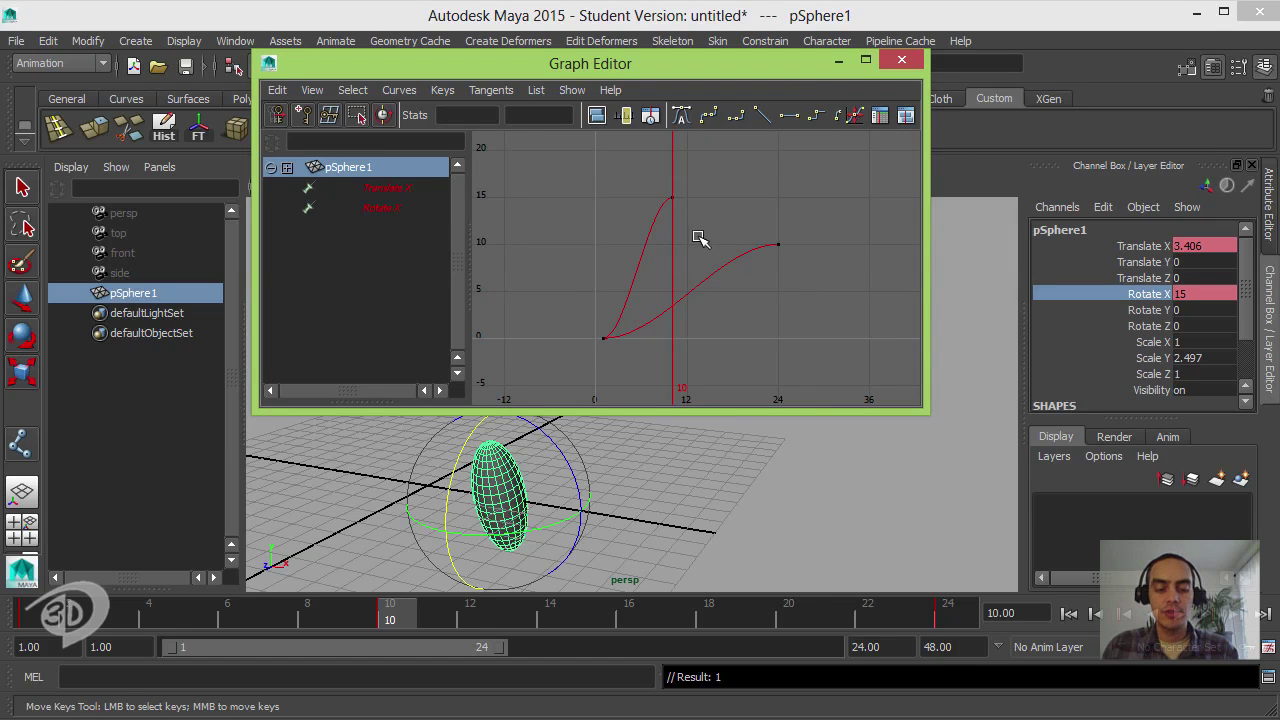
pyautogui.press('a')
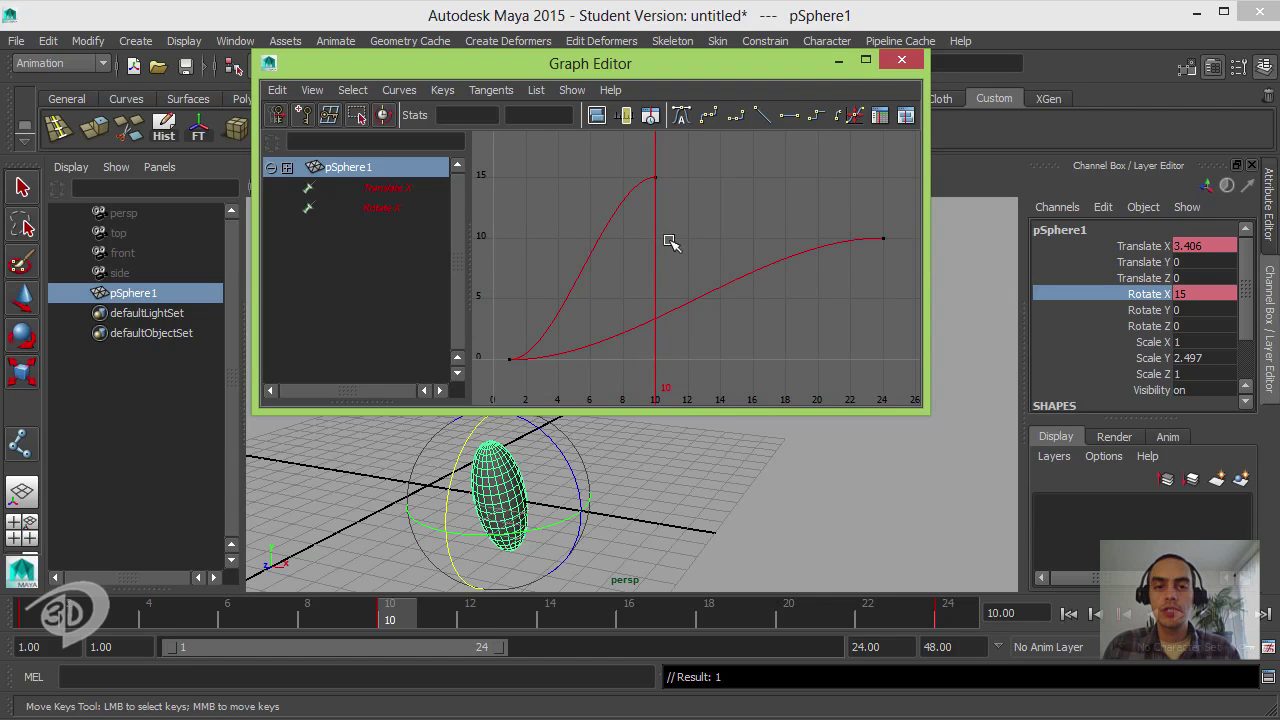
pyautogui.keyDown('alt'); pyautogui.moveTo(670, 241); pyautogui.dragTo(894, 197, button='right'); pyautogui.keyUp('alt')
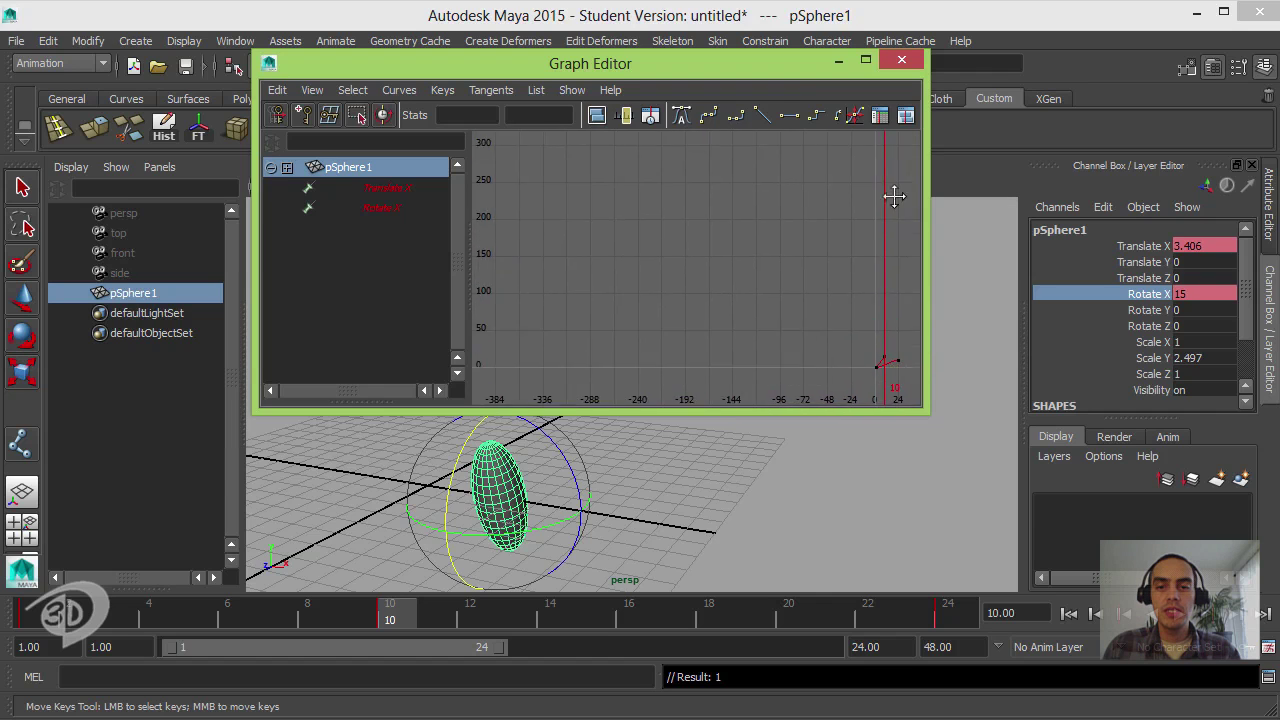
pyautogui.keyDown('alt'); pyautogui.moveTo(894, 197); pyautogui.dragTo(783, 5, button='middle'); pyautogui.keyUp('alt')
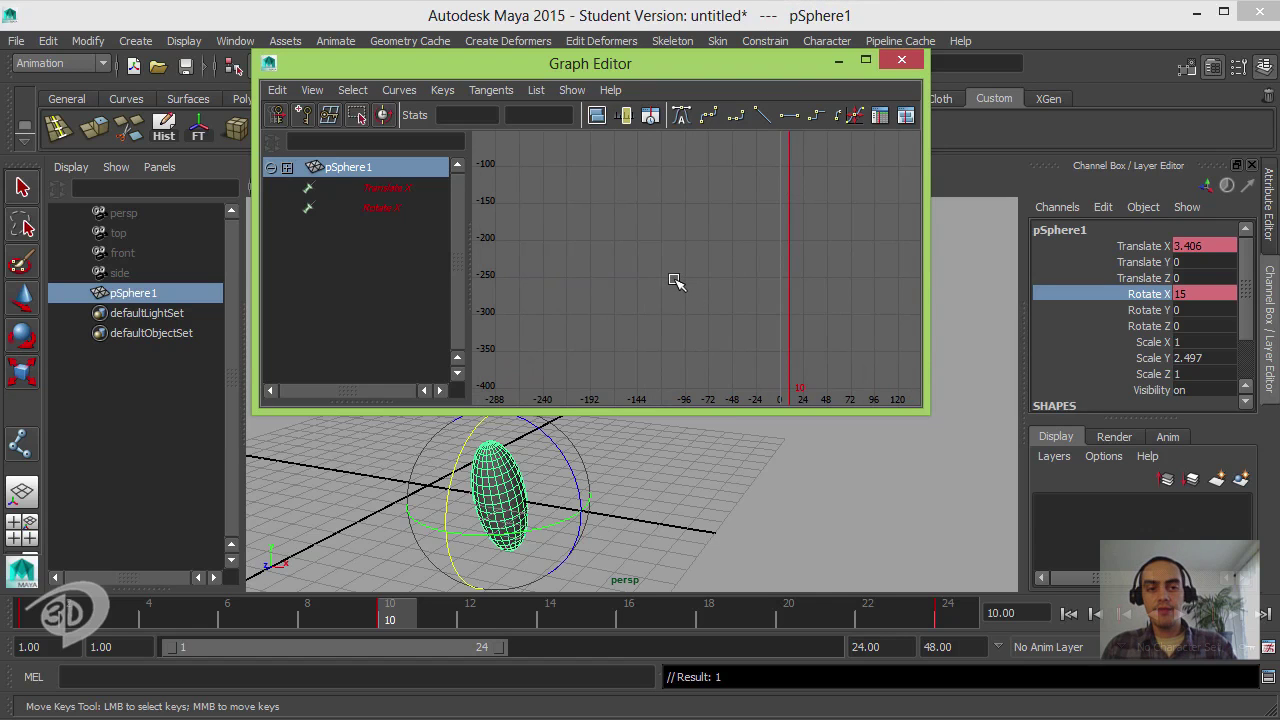
pyautogui.press('a')
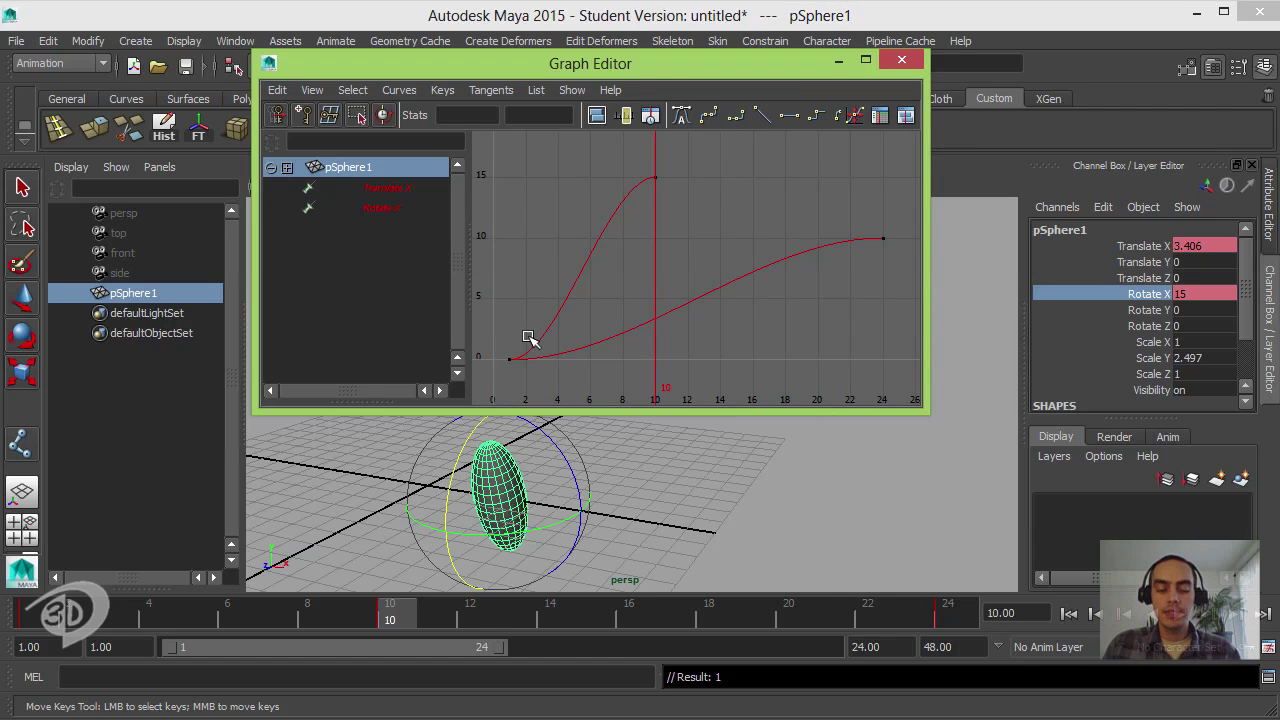
pyautogui.keyDown('alt'); pyautogui.moveTo(714, 277); pyautogui.dragTo(766, 277, button='middle'); pyautogui.keyUp('alt')
pyautogui.keyDown('alt'); pyautogui.moveTo(766, 277); pyautogui.dragTo(633, 234, button='right'); pyautogui.keyUp('alt')
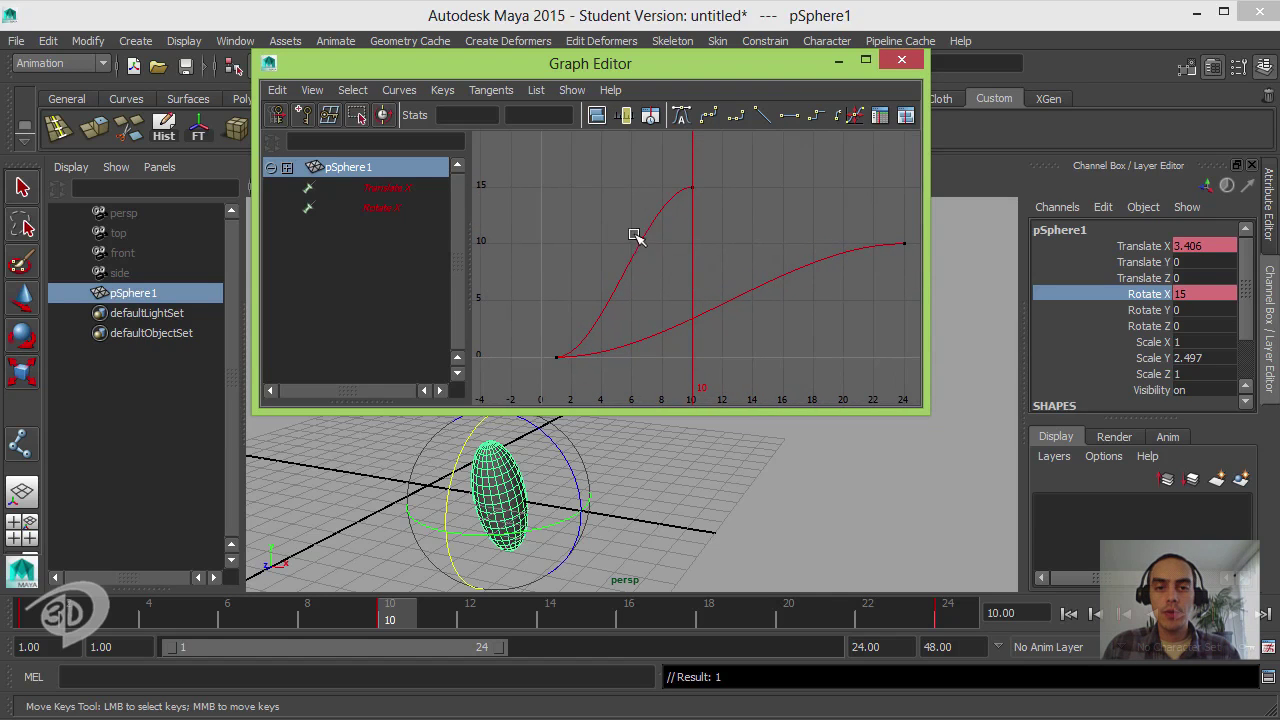
pyautogui.scroll(-1, 695, 271)
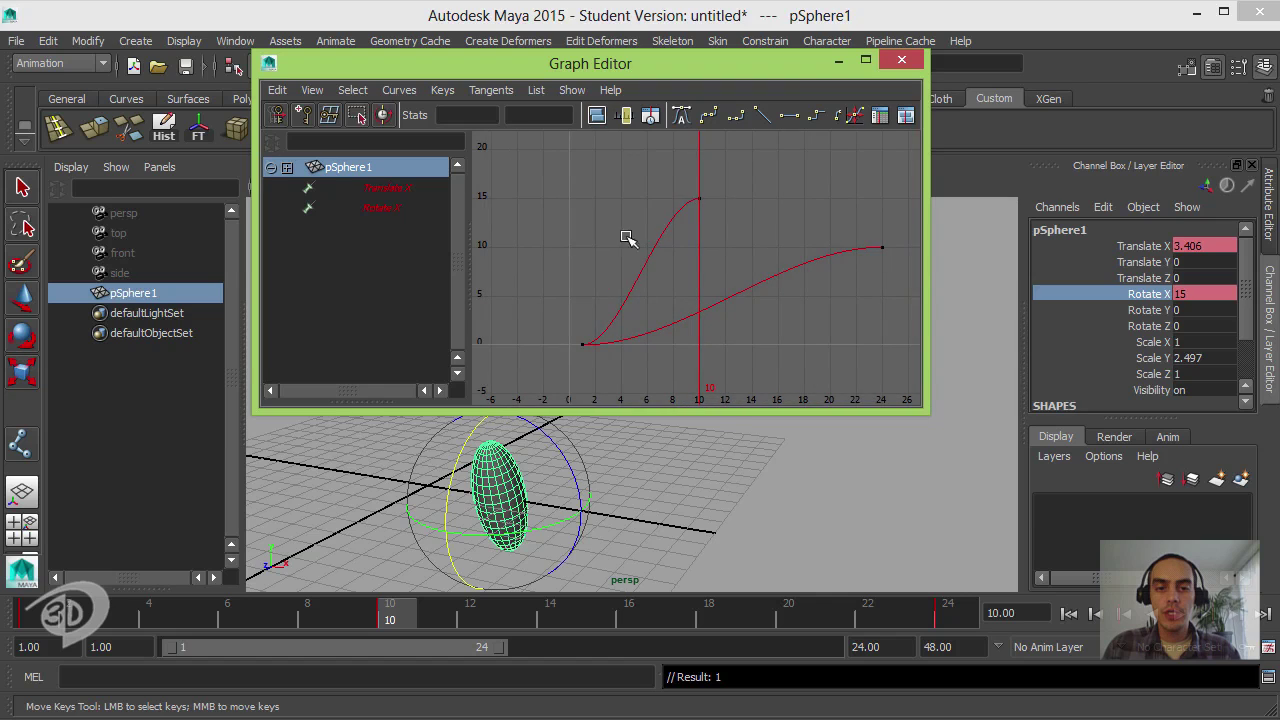
# - Select the Rotate X curve in the Graph Editor, scrub the timeline past frame 10 to review the motion, and return to frame 10
pyautogui.moveTo(626, 237); pyautogui.dragTo(670, 271)
pyautogui.scroll(2, 700, 271)
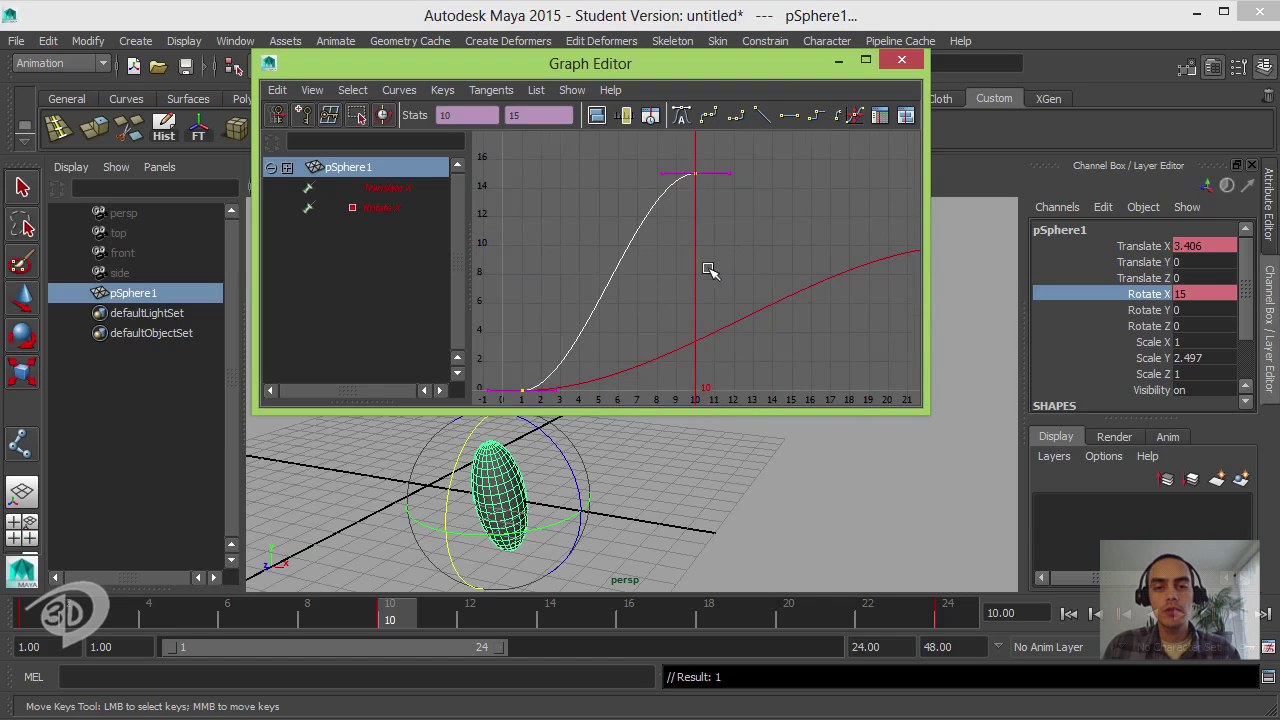
pyautogui.scroll(-3, 700, 271)
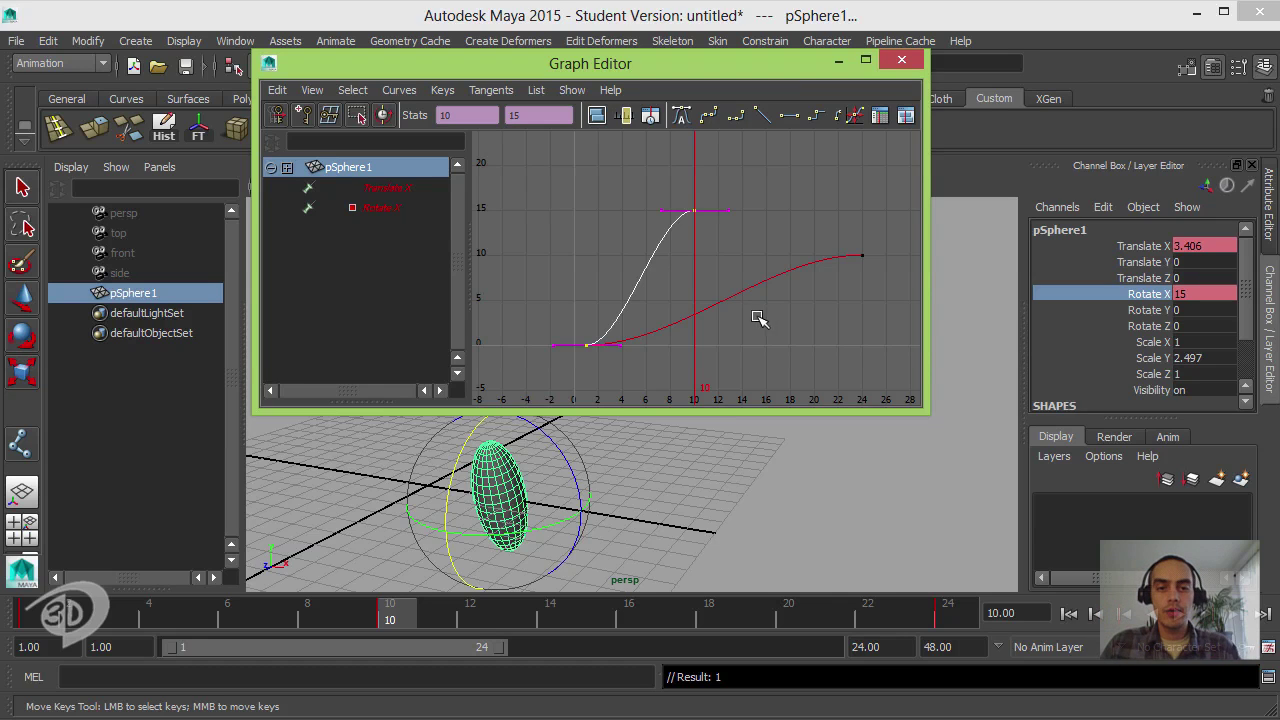
pyautogui.moveTo(412, 609); pyautogui.dragTo(549, 605)
pyautogui.moveTo(675, 598); pyautogui.dragTo(417, 600)
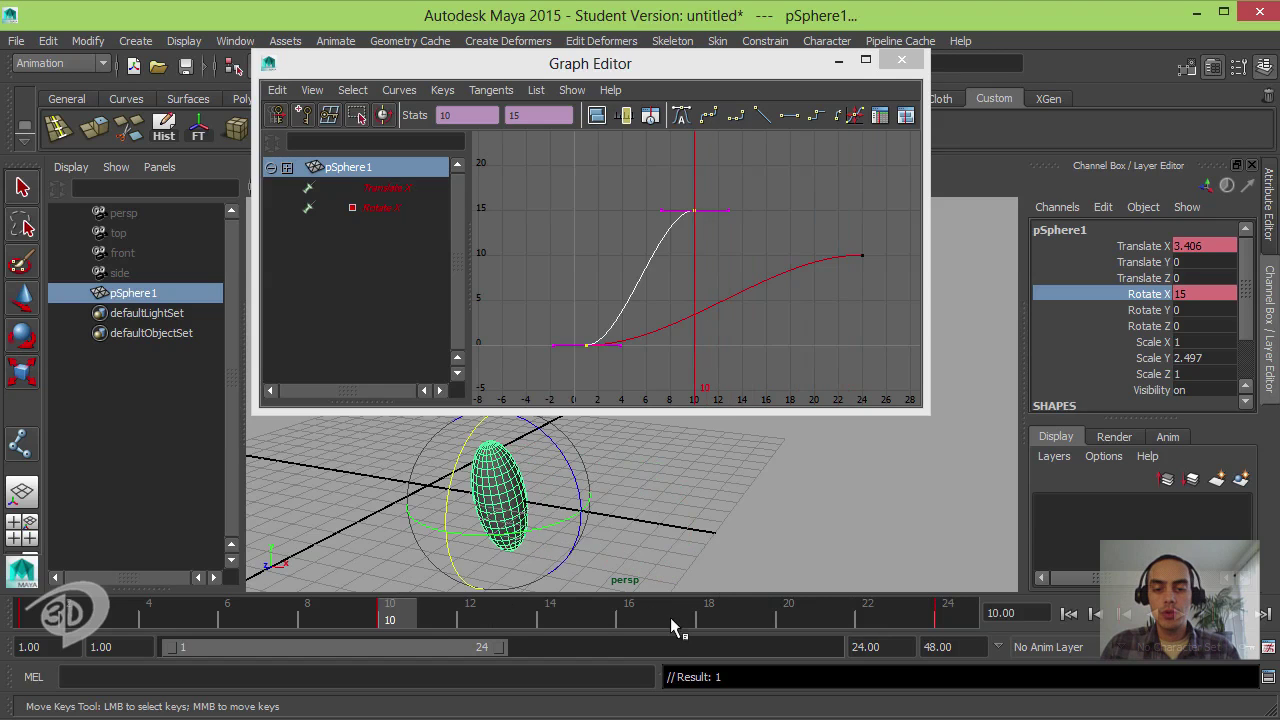
# - Extend the playback range's end to frame 48 and scrub the animation through to frame 48
pyautogui.click(958, 647)
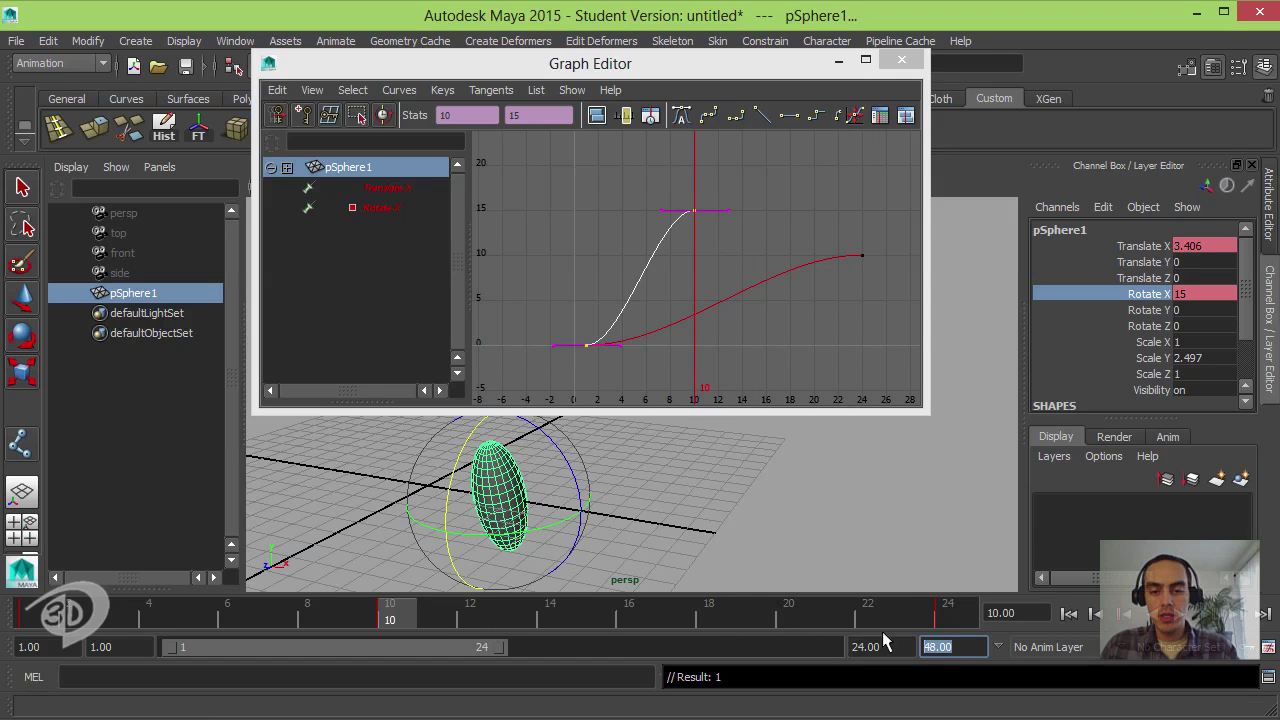
pyautogui.hotkey('shift', 'Tab')
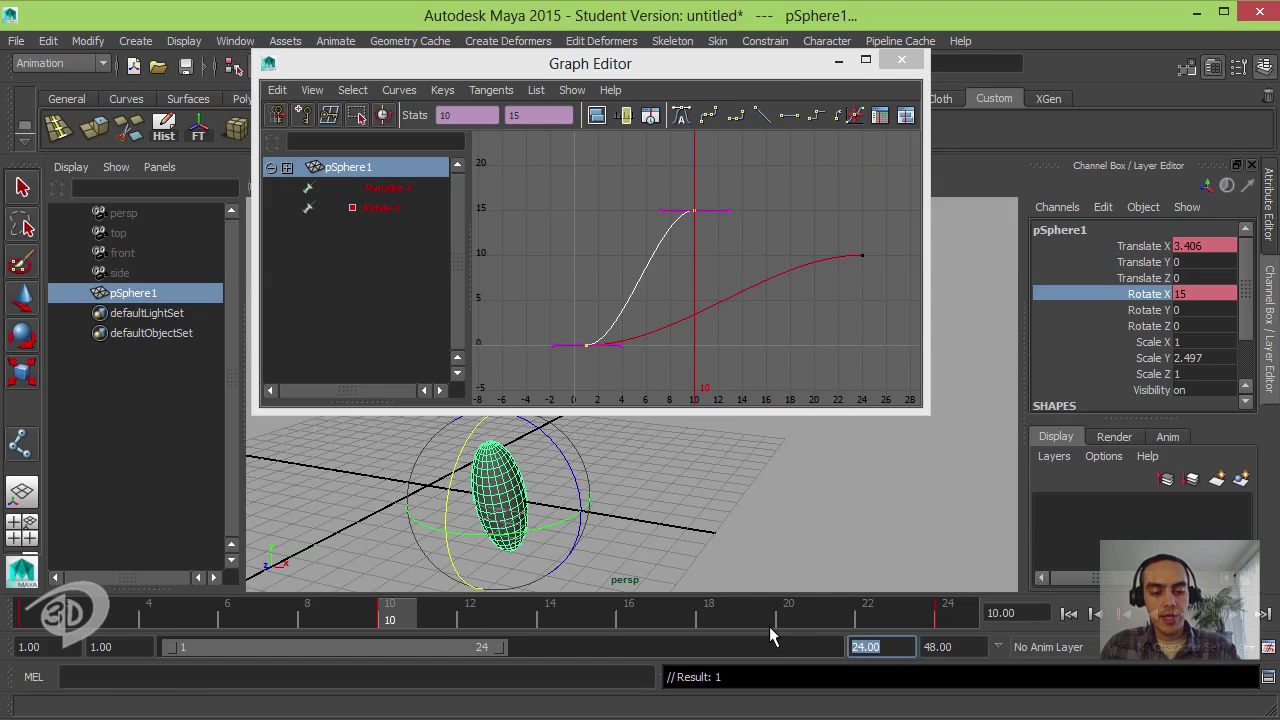
pyautogui.write('48')
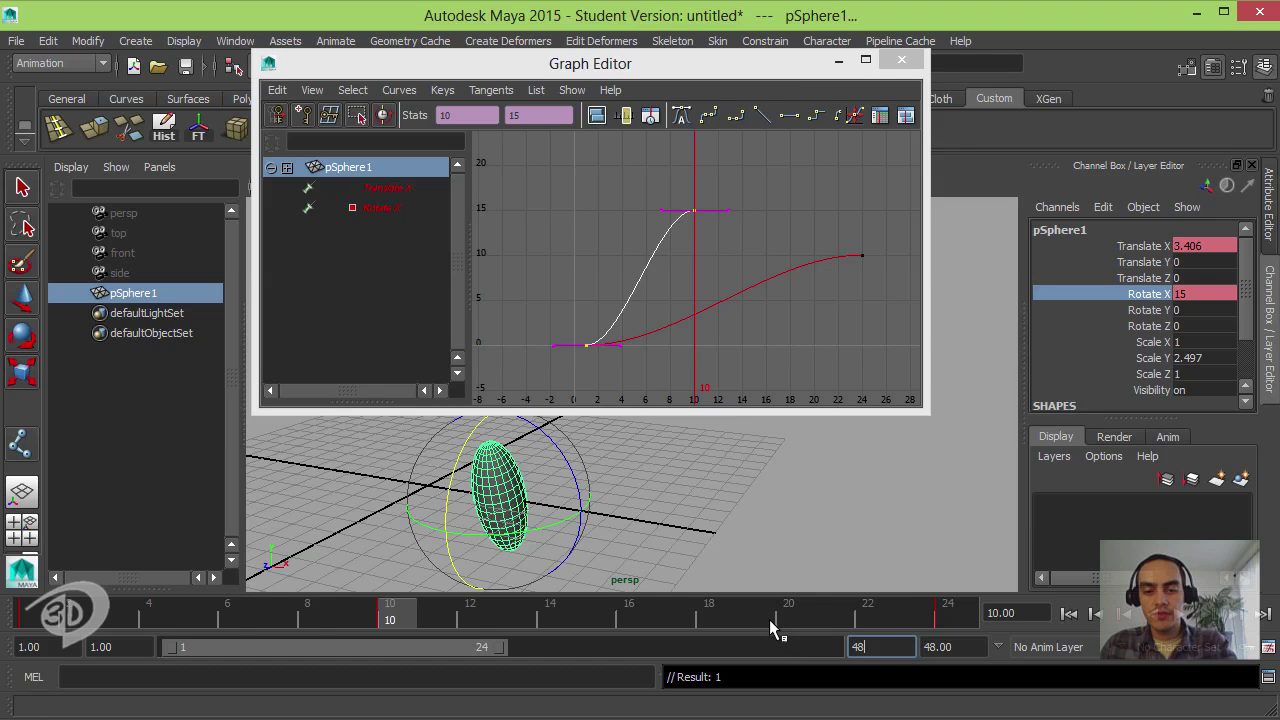
pyautogui.press('Return')
pyautogui.moveTo(237, 620); pyautogui.dragTo(998, 615)
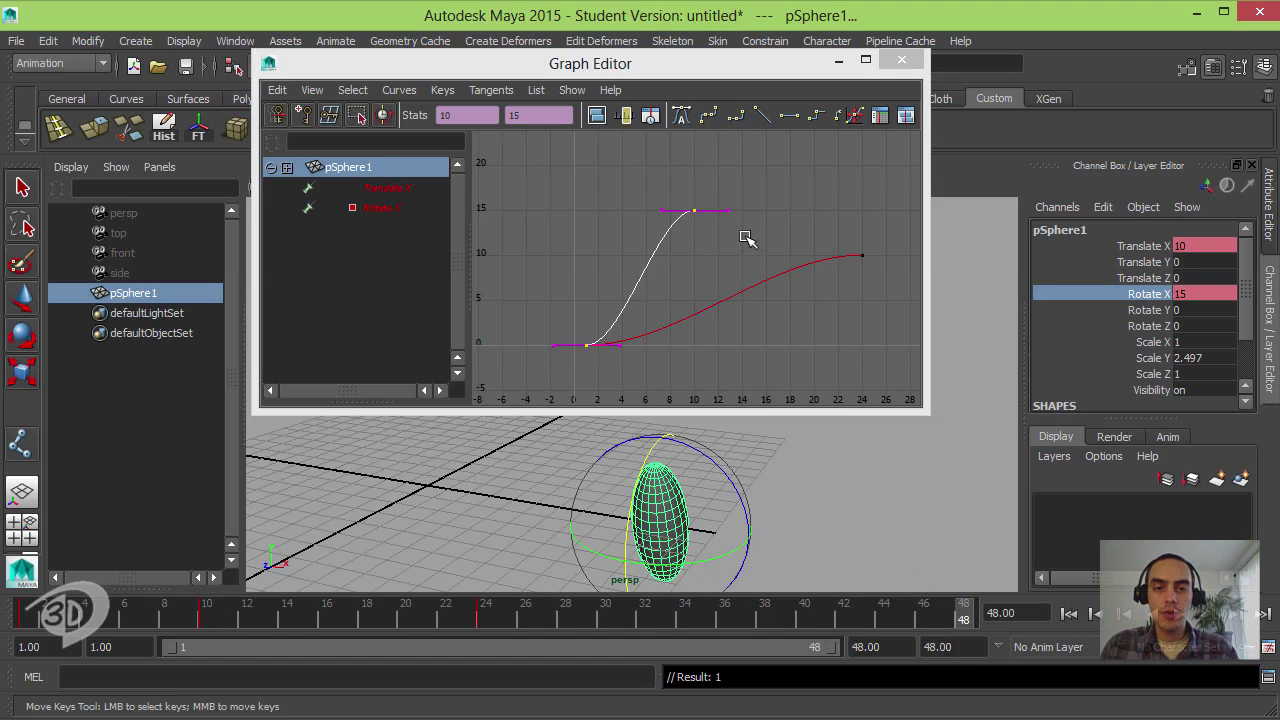
# - Turn on the Infinity display for the animation curves in the Graph Editor
pyautogui.keyDown('alt'); pyautogui.moveTo(737, 259); pyautogui.dragTo(706, 228, button='right'); pyautogui.keyUp('alt')
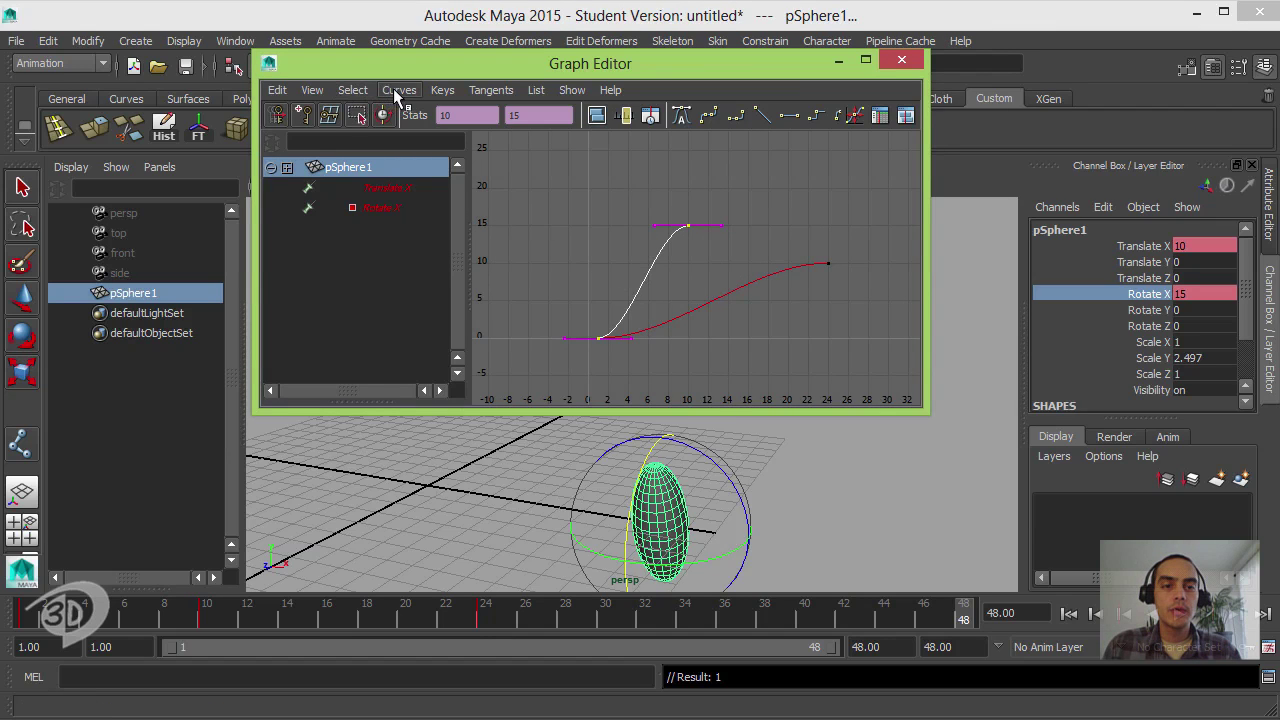
pyautogui.click(398, 90)
pyautogui.moveTo(402, 120)
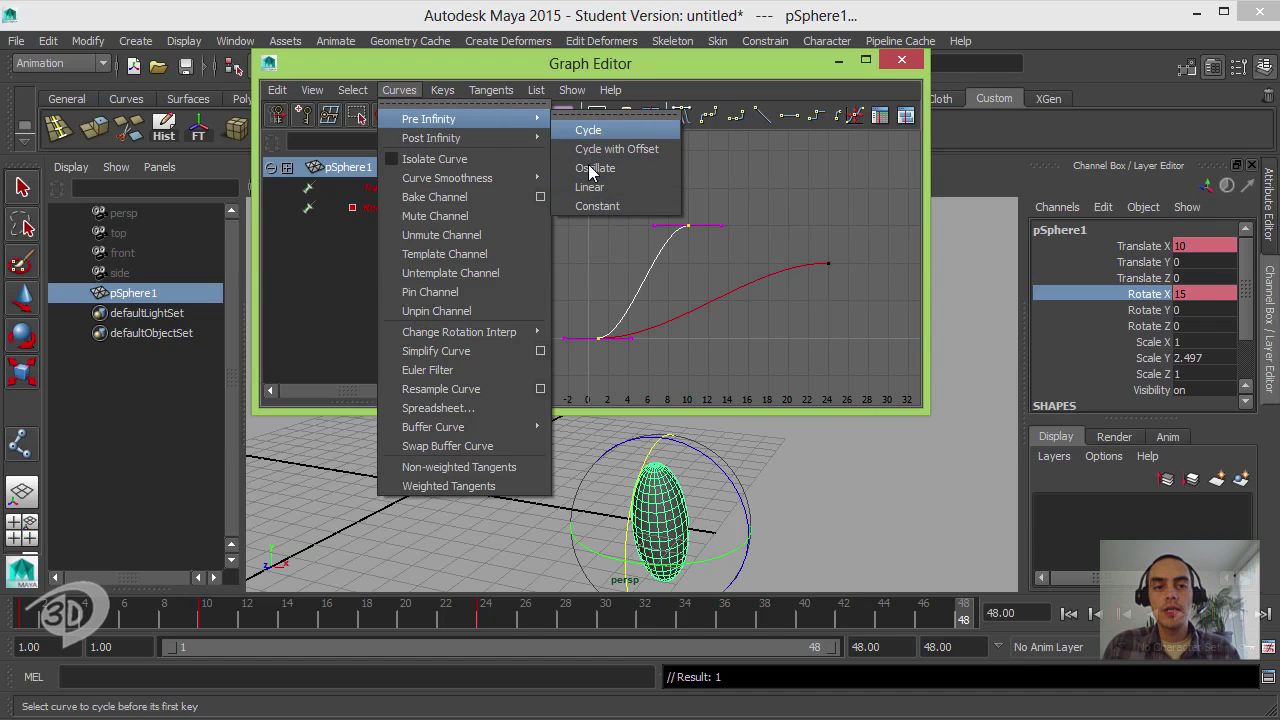
pyautogui.moveTo(510, 138)
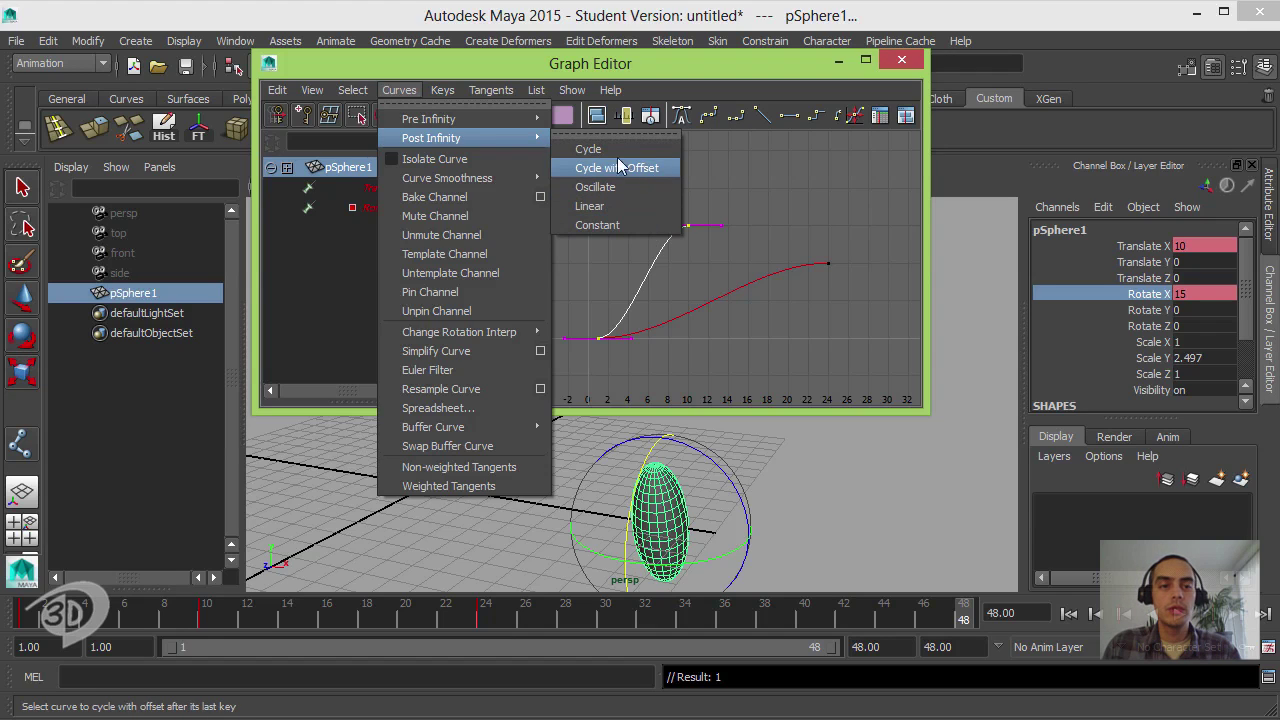
pyautogui.moveTo(315, 92)
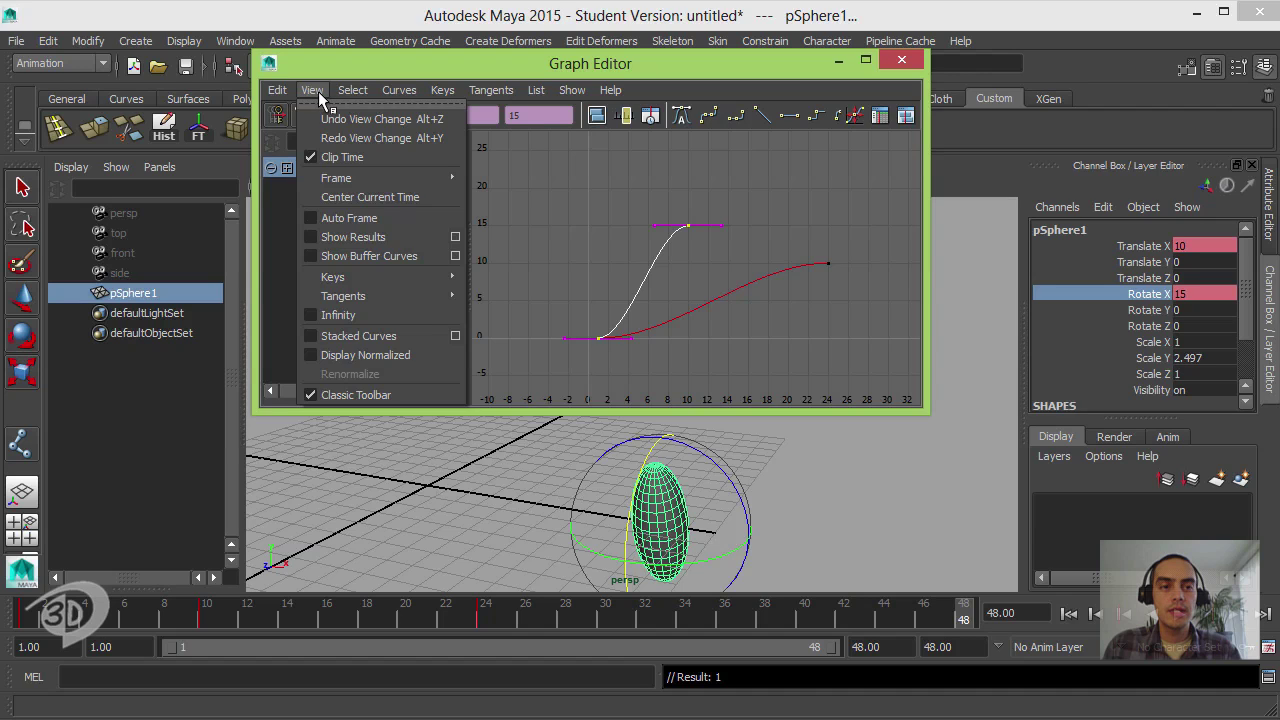
pyautogui.click(354, 315)
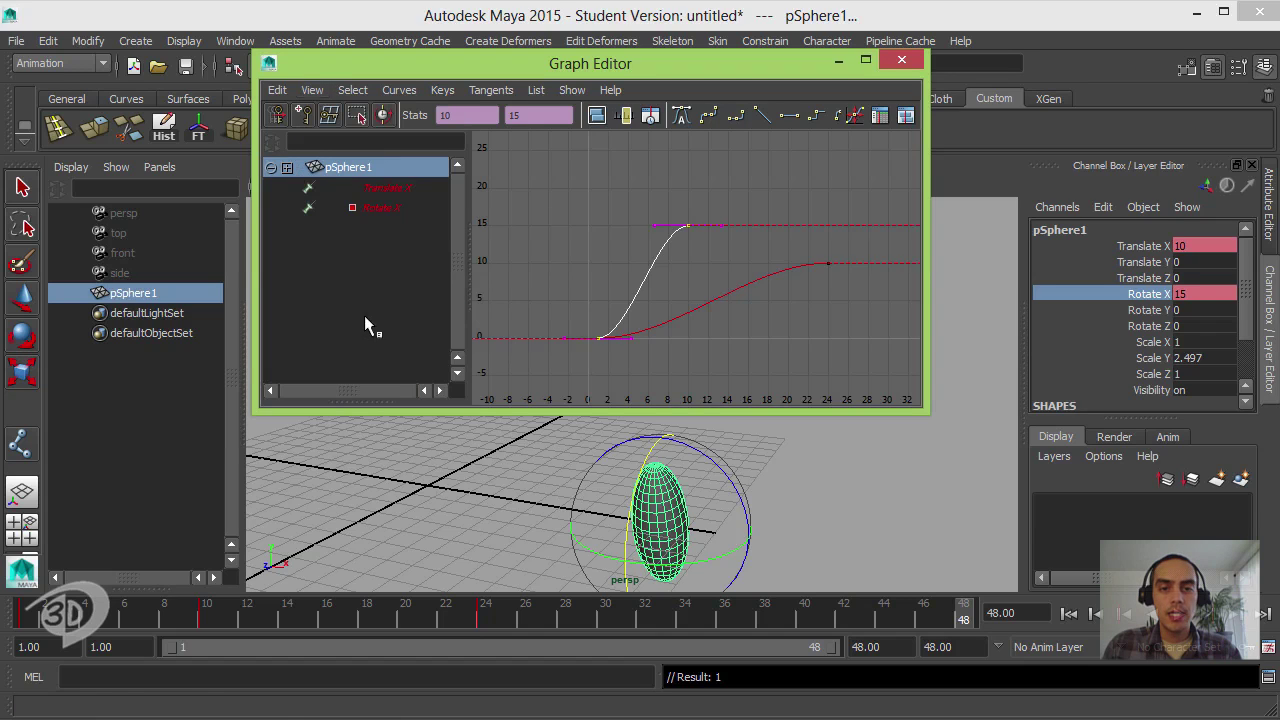
# - Examine the curves beyond their last keys and scrub the timeline to frame 33 and back to frame 10
pyautogui.keyDown('alt'); pyautogui.moveTo(720, 286); pyautogui.dragTo(599, 283, button='middle'); pyautogui.keyUp('alt')
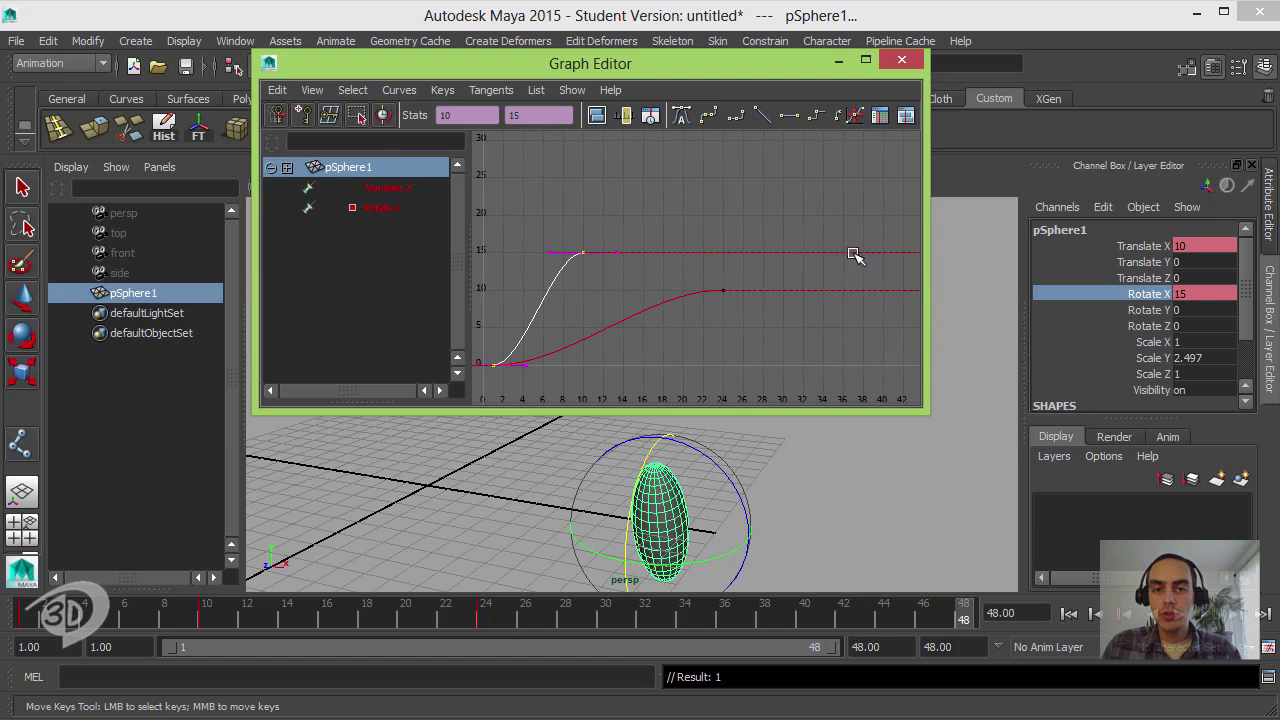
pyautogui.keyDown('alt'); pyautogui.moveTo(705, 288); pyautogui.dragTo(550, 264, button='middle'); pyautogui.keyUp('alt')
pyautogui.press('a')
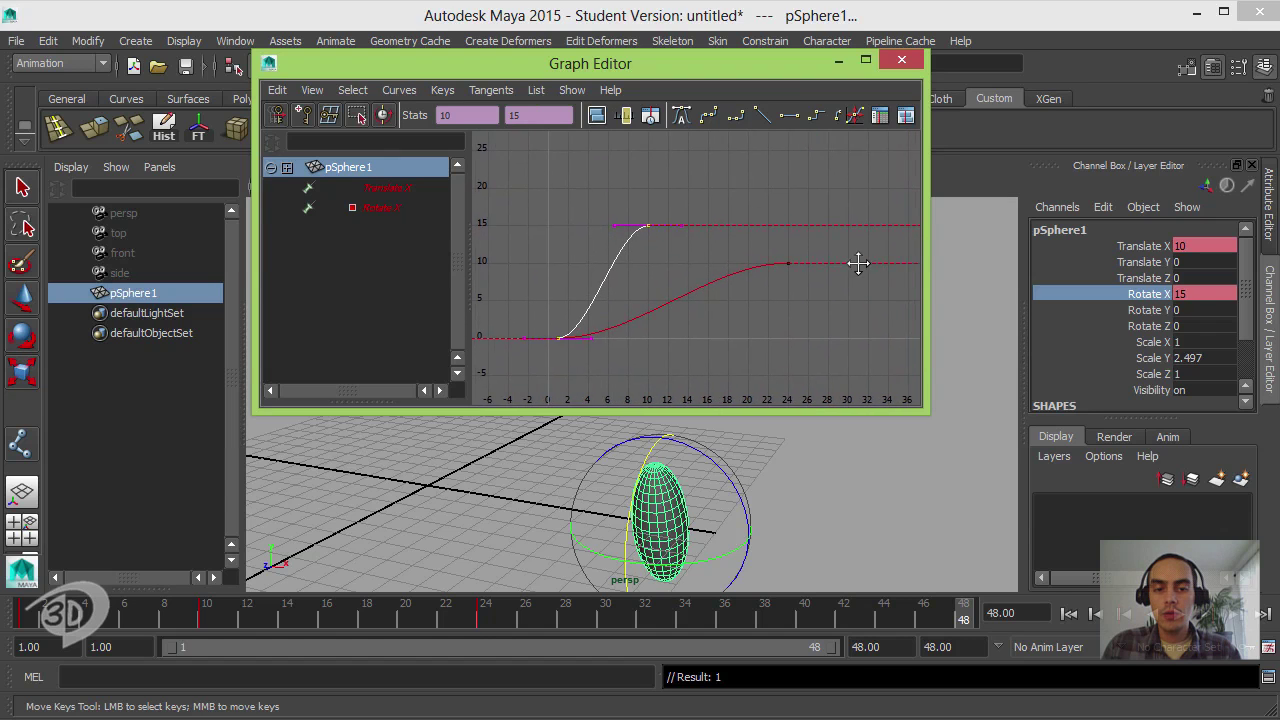
pyautogui.moveTo(213, 604); pyautogui.dragTo(664, 608)
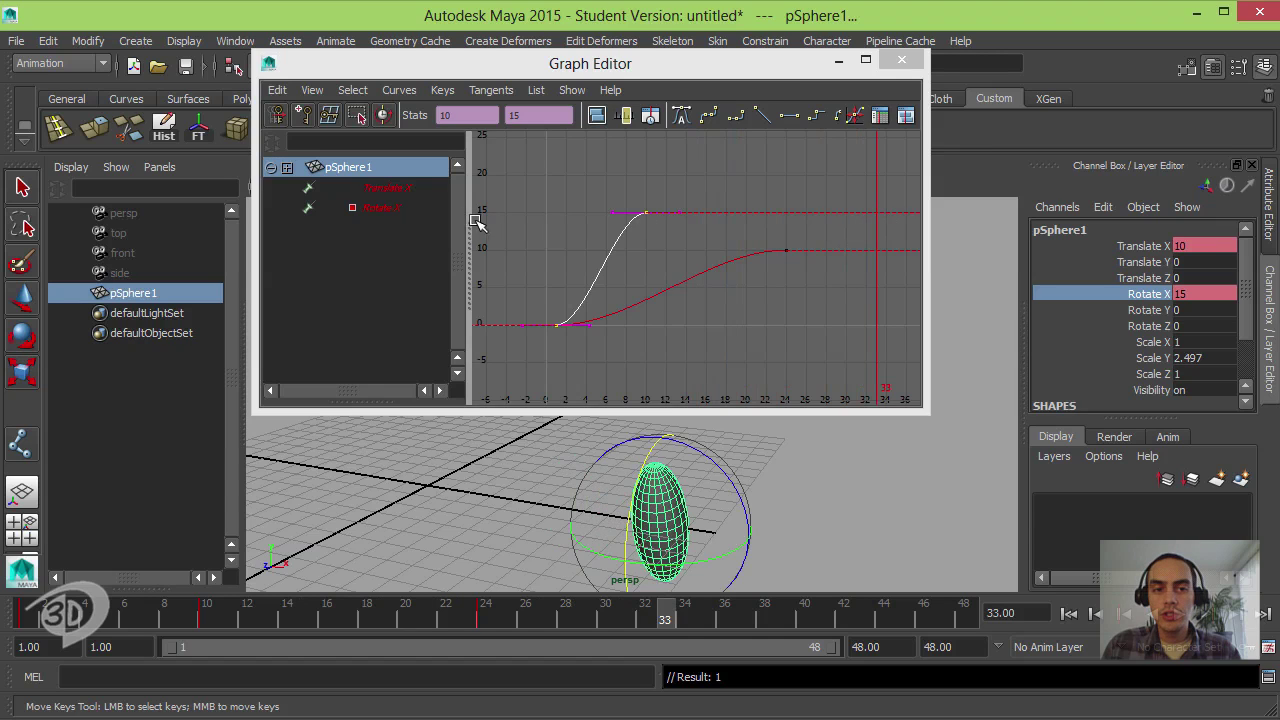
pyautogui.moveTo(664, 613)
pyautogui.mouseDown()
pyautogui.moveTo(887, 618)
pyautogui.moveTo(506, 610)
pyautogui.moveTo(206, 527)
pyautogui.mouseUp()
pyautogui.keyDown('alt'); pyautogui.moveTo(657, 236); pyautogui.dragTo(663, 263, button='middle'); pyautogui.keyUp('alt')
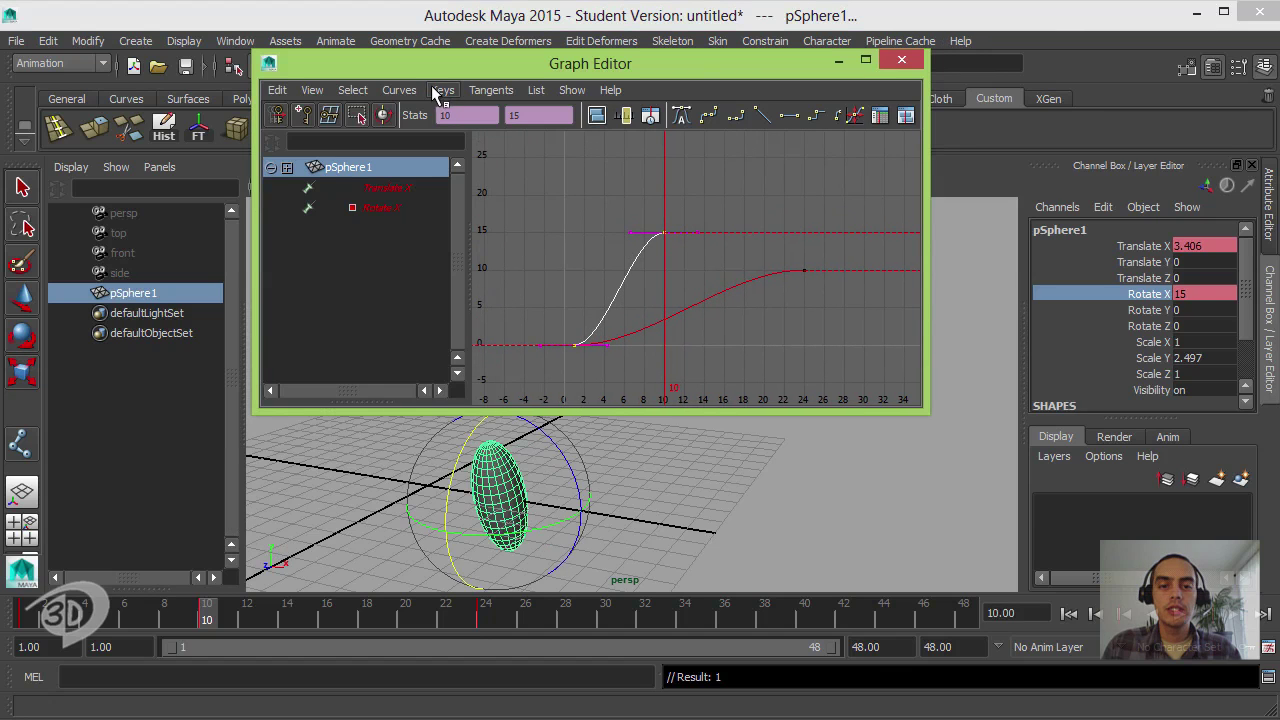
# - Set the Rotate X curve's Post Infinity to Cycle and inspect the repeated curve past frame 10
pyautogui.click(402, 90)
pyautogui.moveTo(434, 138)
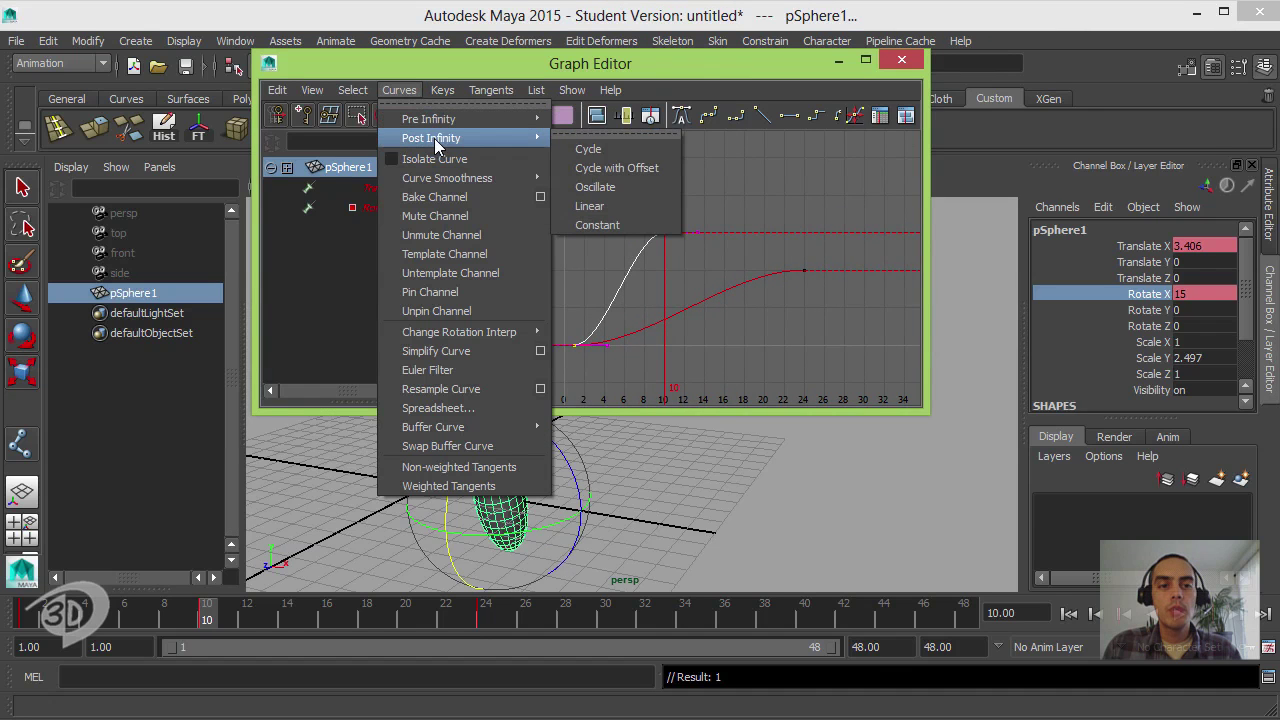
pyautogui.click(636, 150)
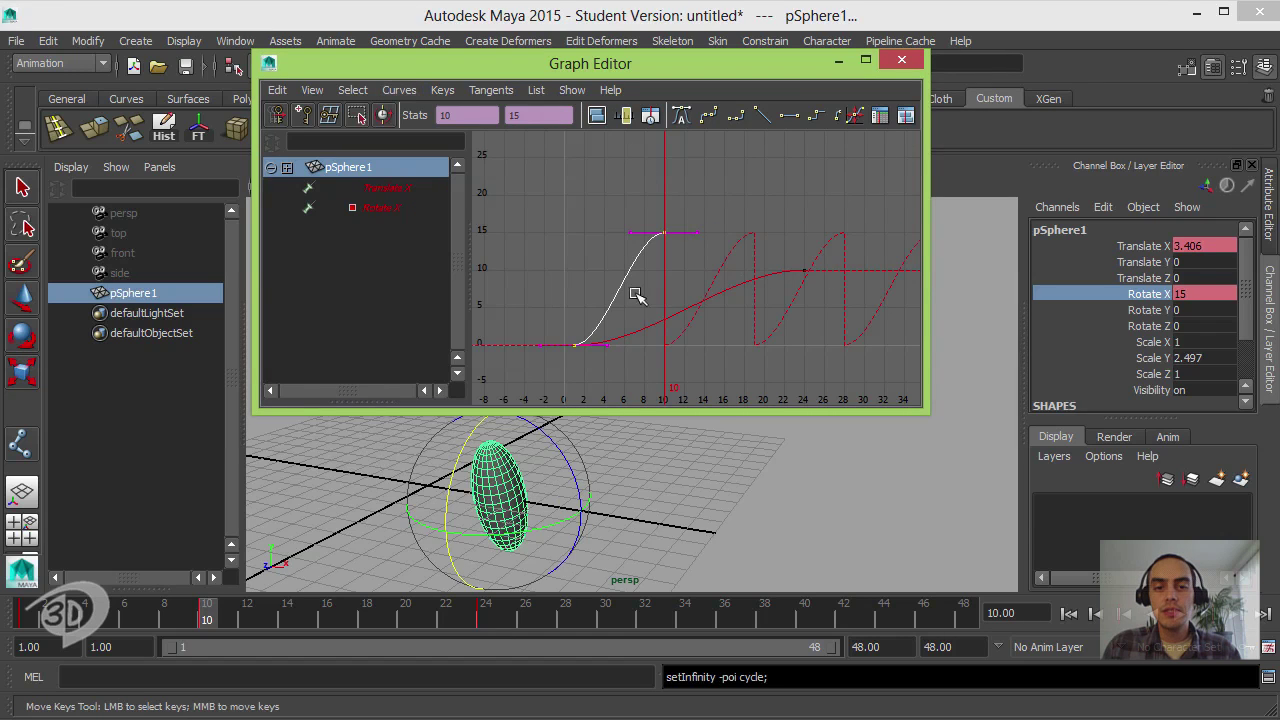
pyautogui.keyDown('alt'); pyautogui.moveTo(640, 291); pyautogui.dragTo(580, 234, button='middle'); pyautogui.keyUp('alt')
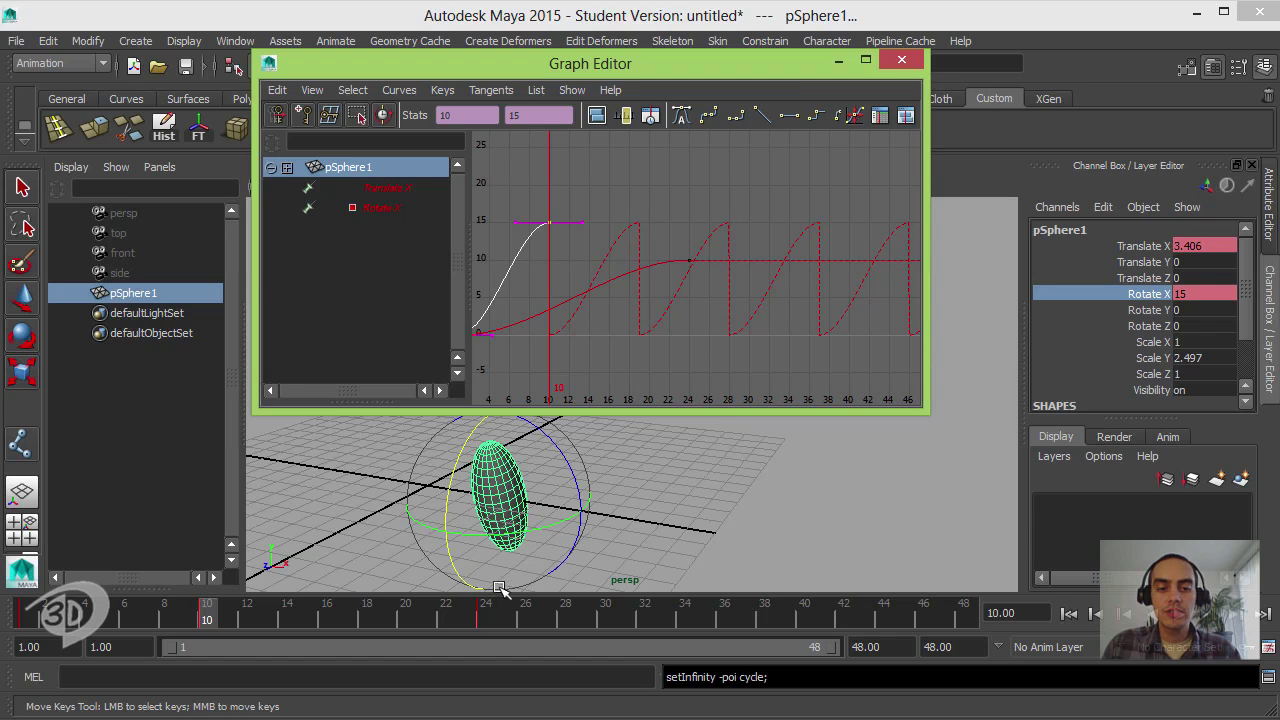
pyautogui.moveTo(210, 618)
pyautogui.mouseDown()
pyautogui.moveTo(988, 620)
pyautogui.moveTo(538, 598)
pyautogui.moveTo(505, 612)
pyautogui.moveTo(980, 622)
pyautogui.moveTo(386, 598)
pyautogui.moveTo(210, 610)
pyautogui.mouseUp()
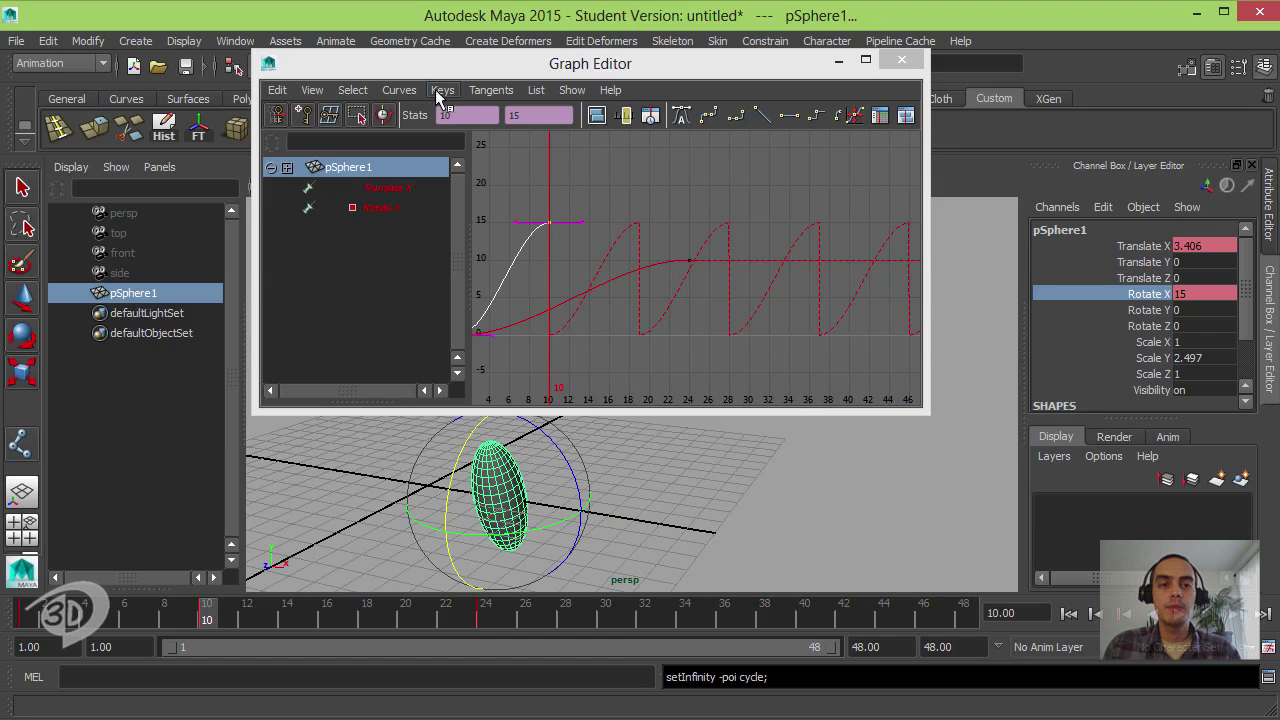
# - Set the Rotate X curve's Post Infinity to Cycle with Offset and scrub the animation through to frame 48
pyautogui.click(400, 90)
pyautogui.moveTo(440, 137)
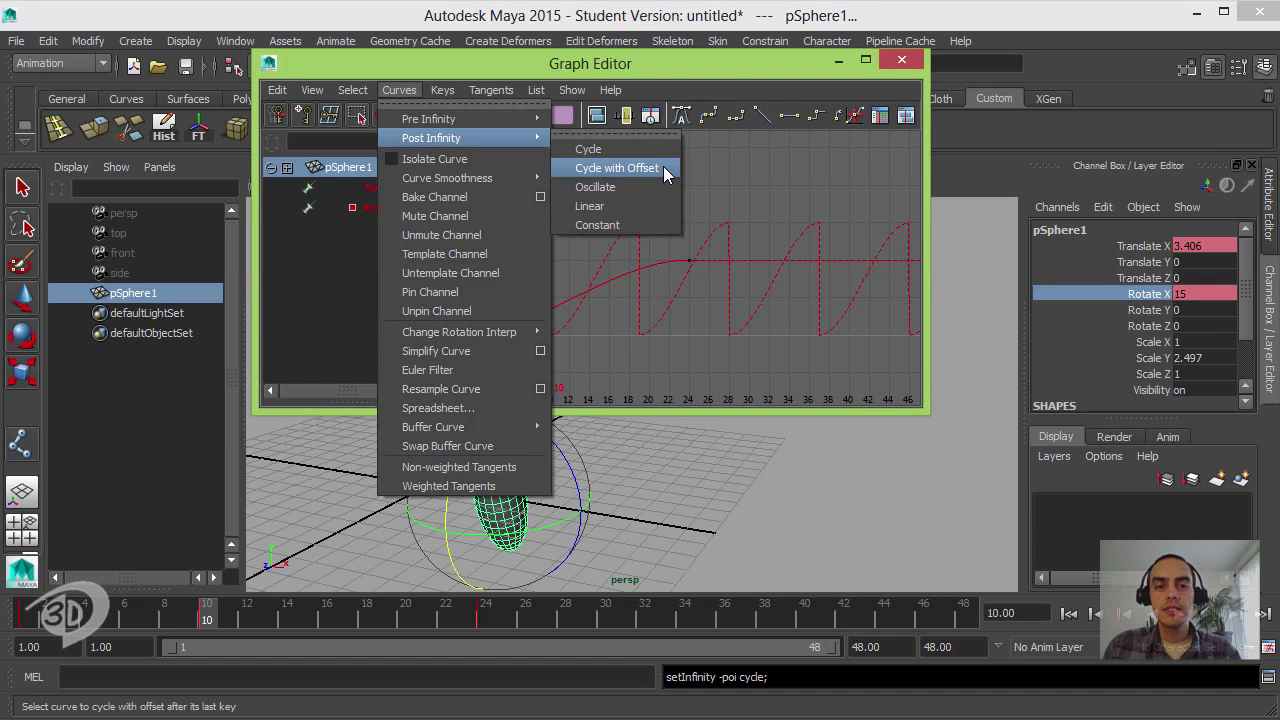
pyautogui.click(667, 175)
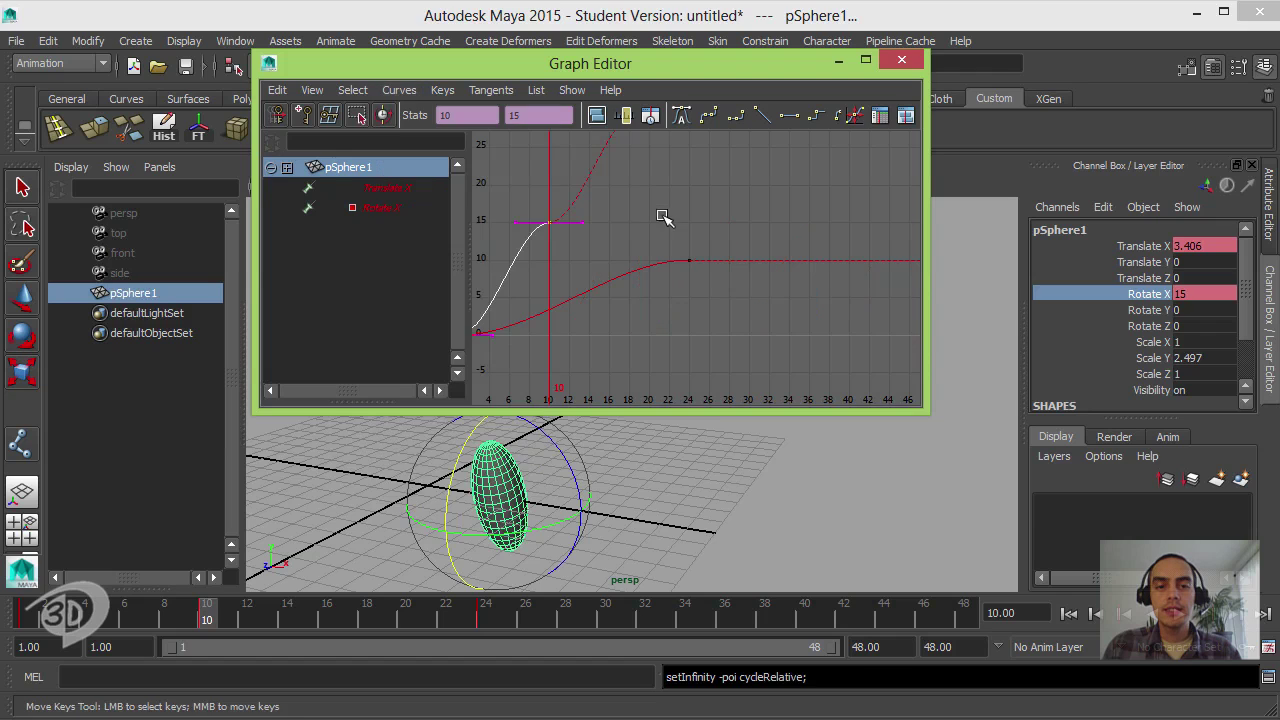
pyautogui.keyDown('alt'); pyautogui.moveTo(686, 229); pyautogui.dragTo(661, 304, button='right'); pyautogui.keyUp('alt')
pyautogui.keyDown('alt'); pyautogui.moveTo(661, 304); pyautogui.dragTo(529, 371, button='middle'); pyautogui.keyUp('alt')
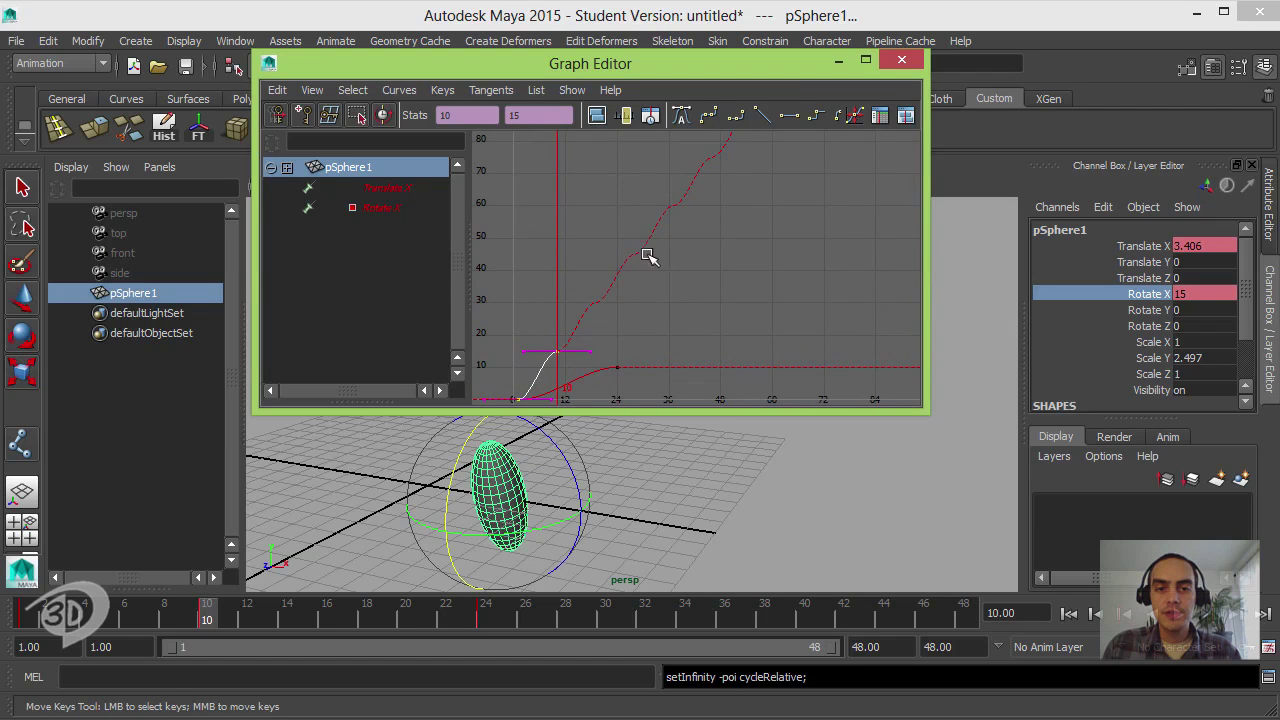
pyautogui.moveTo(208, 615); pyautogui.dragTo(1039, 611)
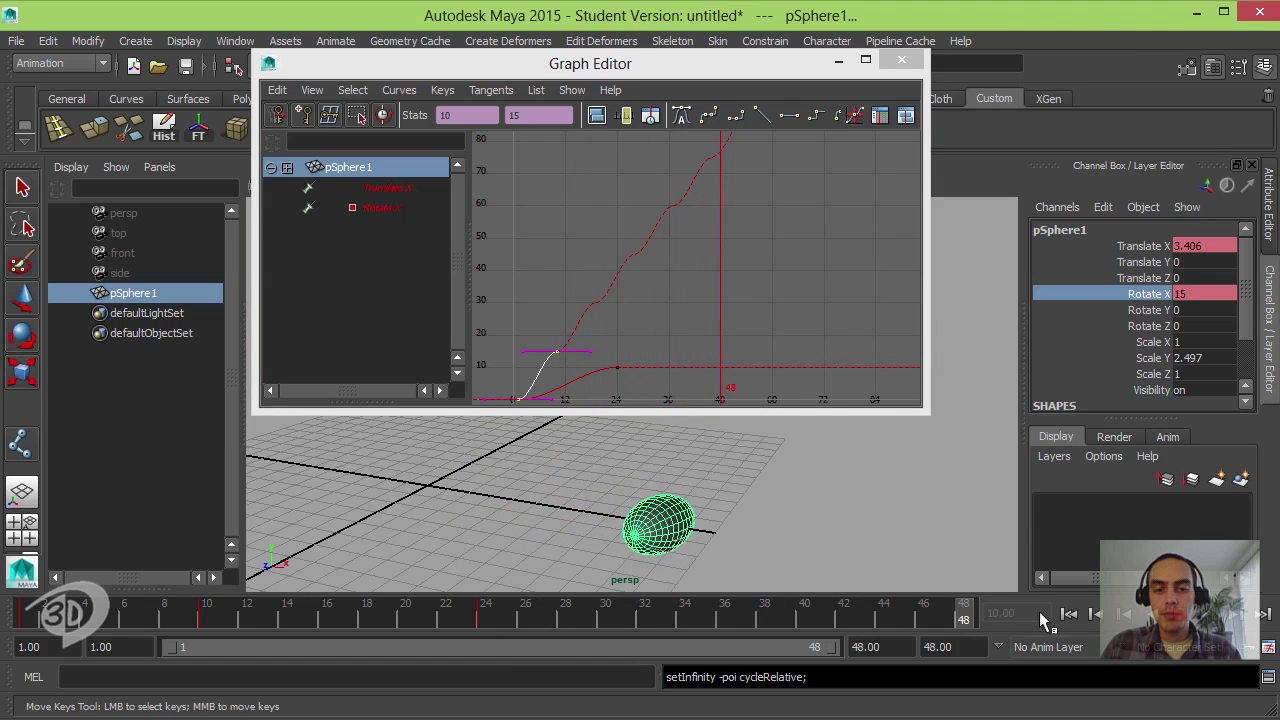
# - Extend the playback range's end to frame 200, scrub back to frame 11 and play the animation forward to frame 157
pyautogui.doubleClick(893, 643)
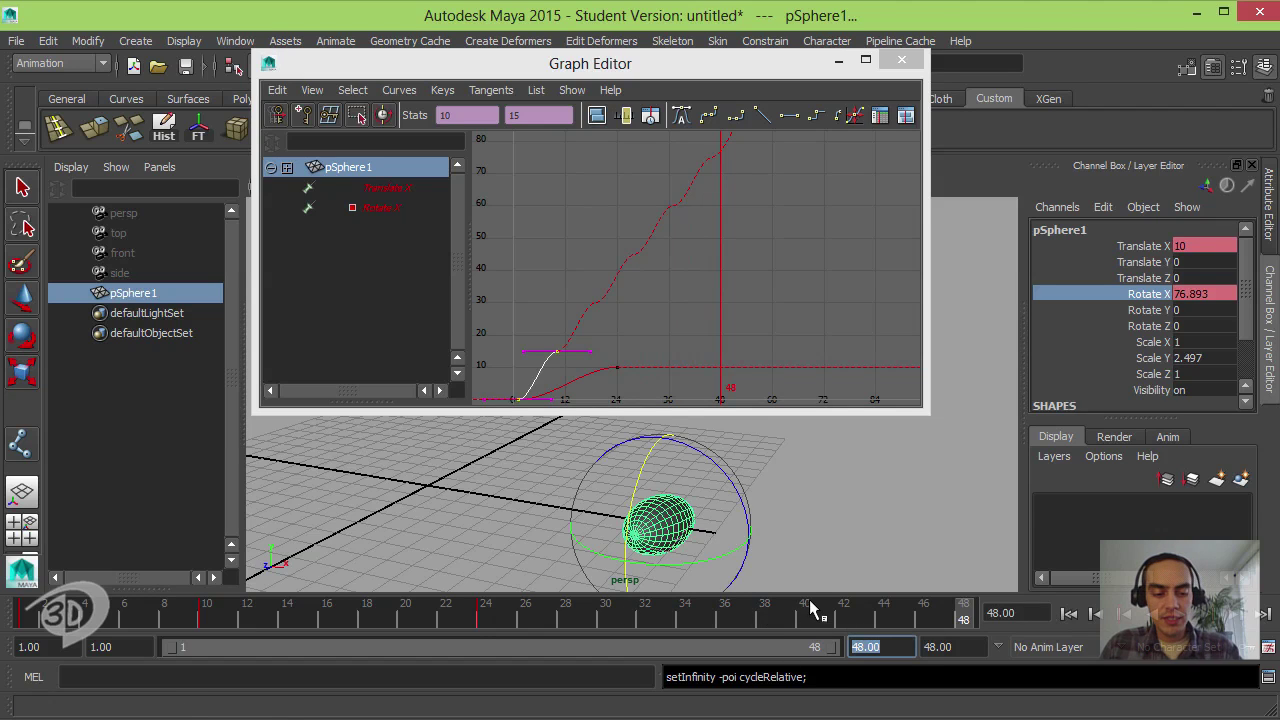
pyautogui.write('200')
pyautogui.press('Return')
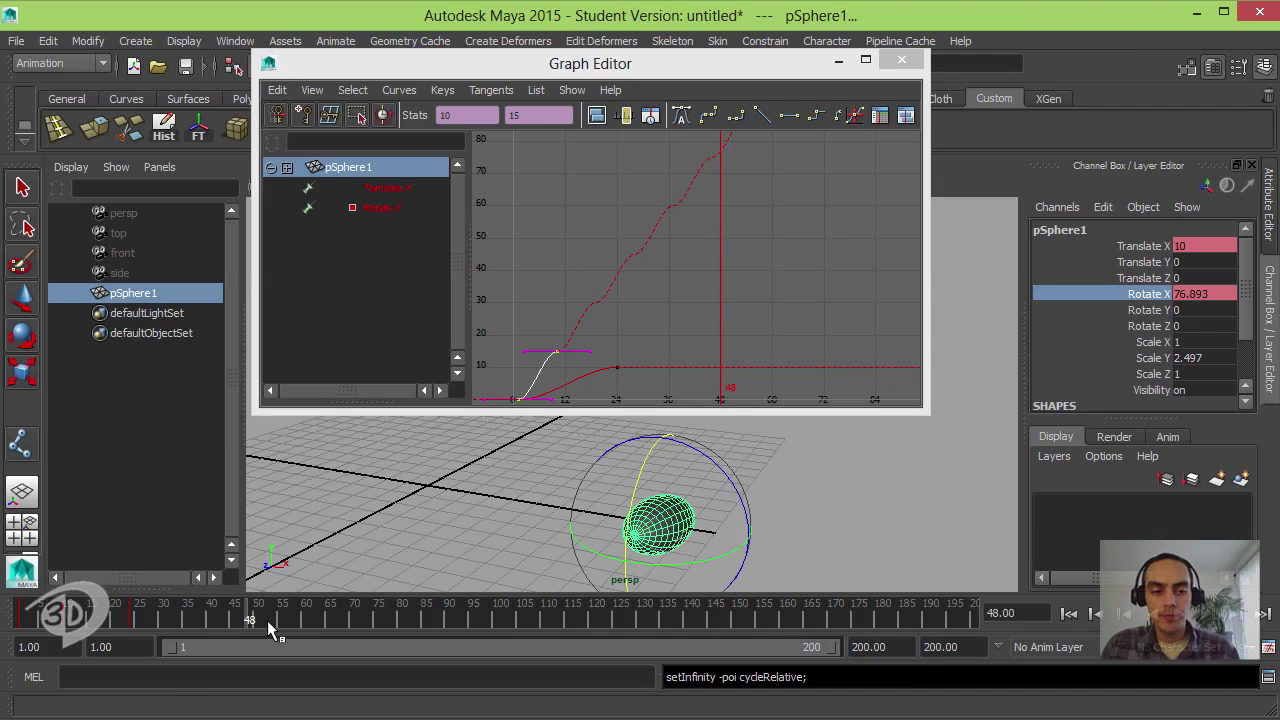
pyautogui.moveTo(245, 614); pyautogui.dragTo(75, 615)
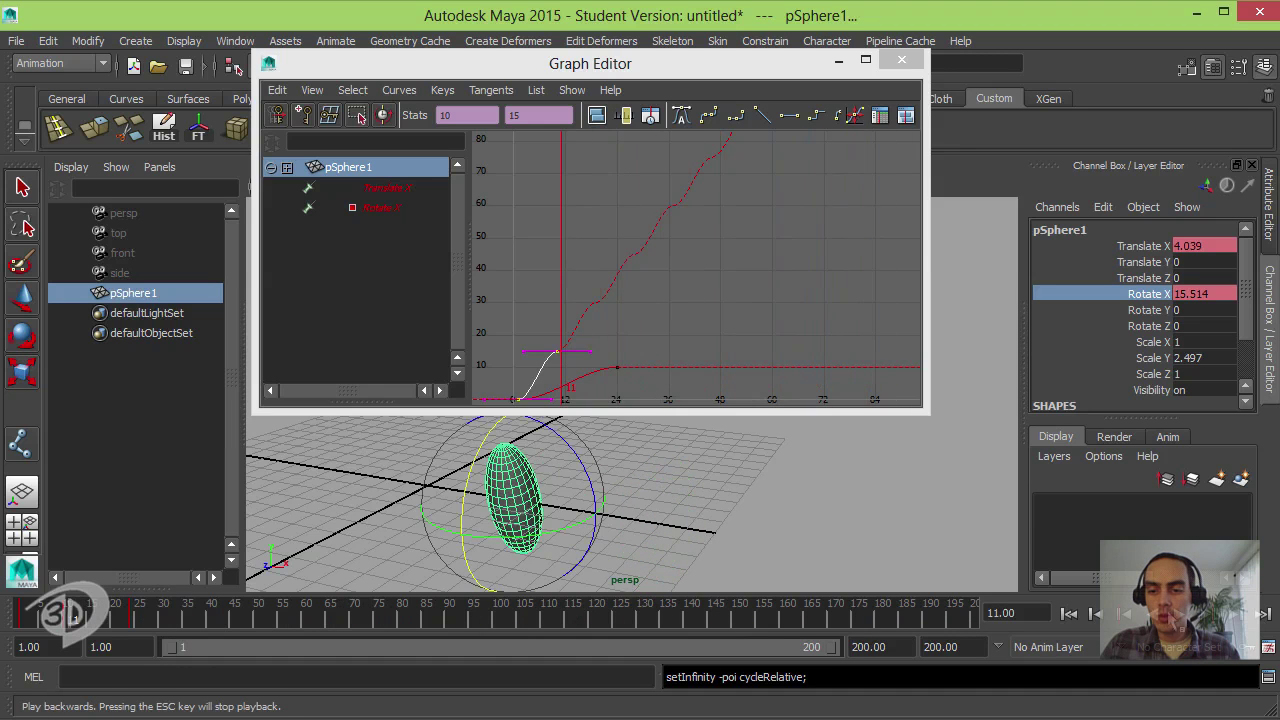
pyautogui.click(1180, 613)
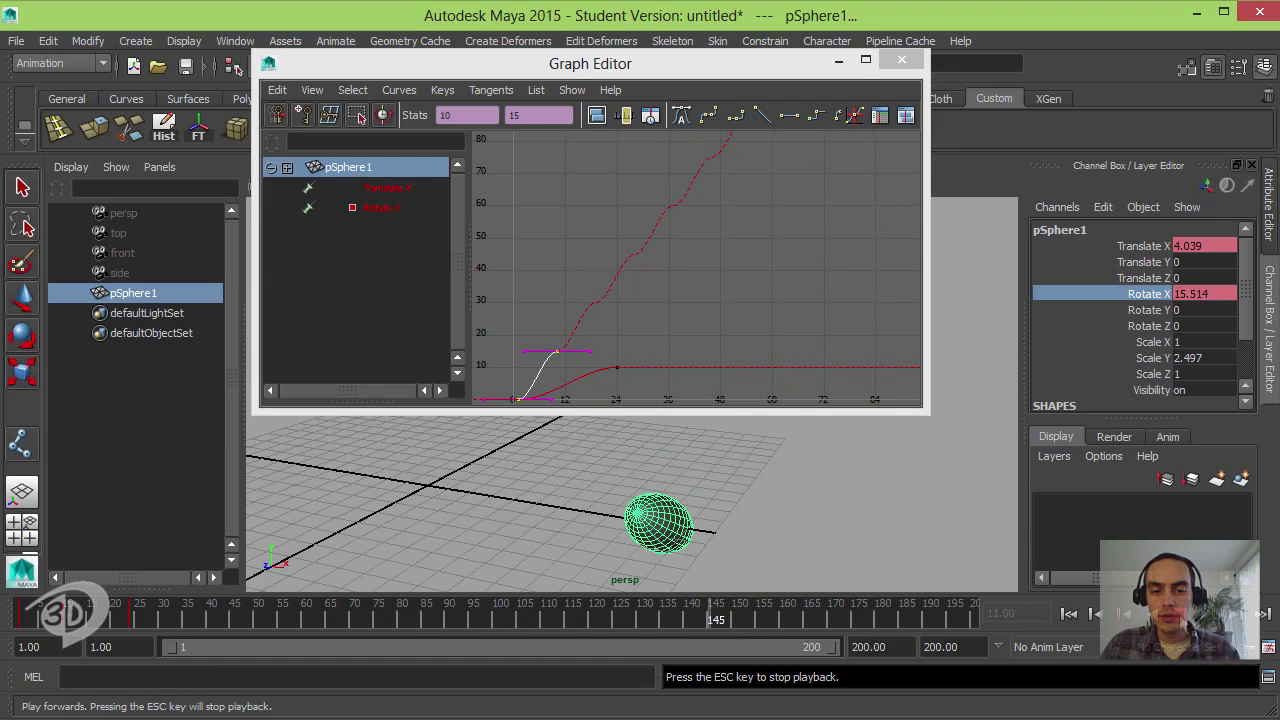
pyautogui.click(1181, 616)
# - Look through the Time Slider, Animation, Settings, Kinematics, Manipulators and Display categories of the Preferences for playback options
pyautogui.click(1268, 652)
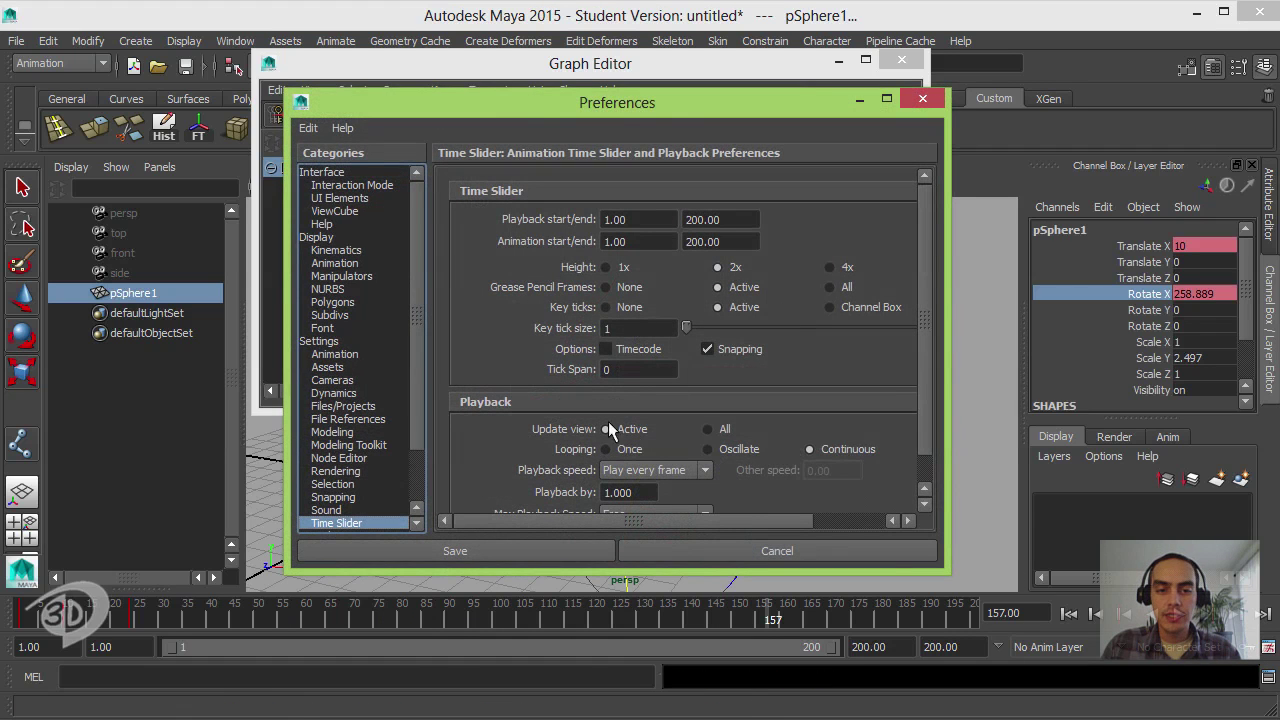
pyautogui.click(233, 42)
pyautogui.moveTo(415, 146)
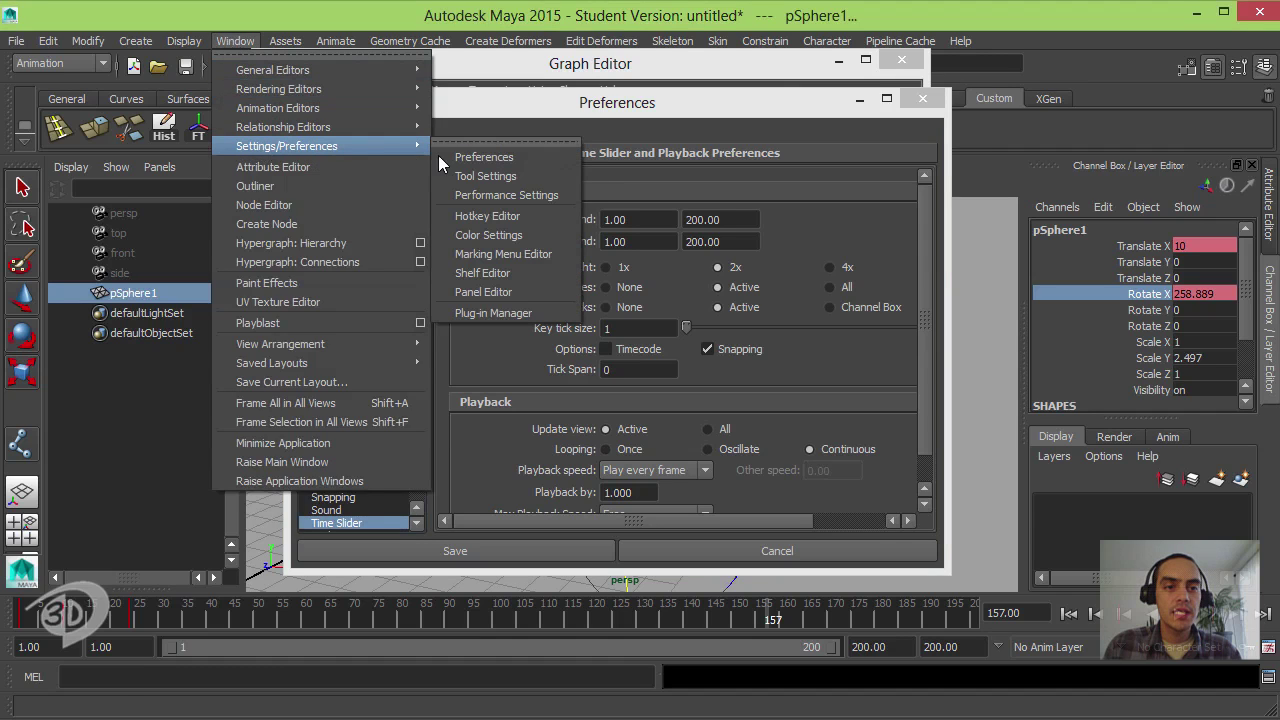
pyautogui.click(517, 157)
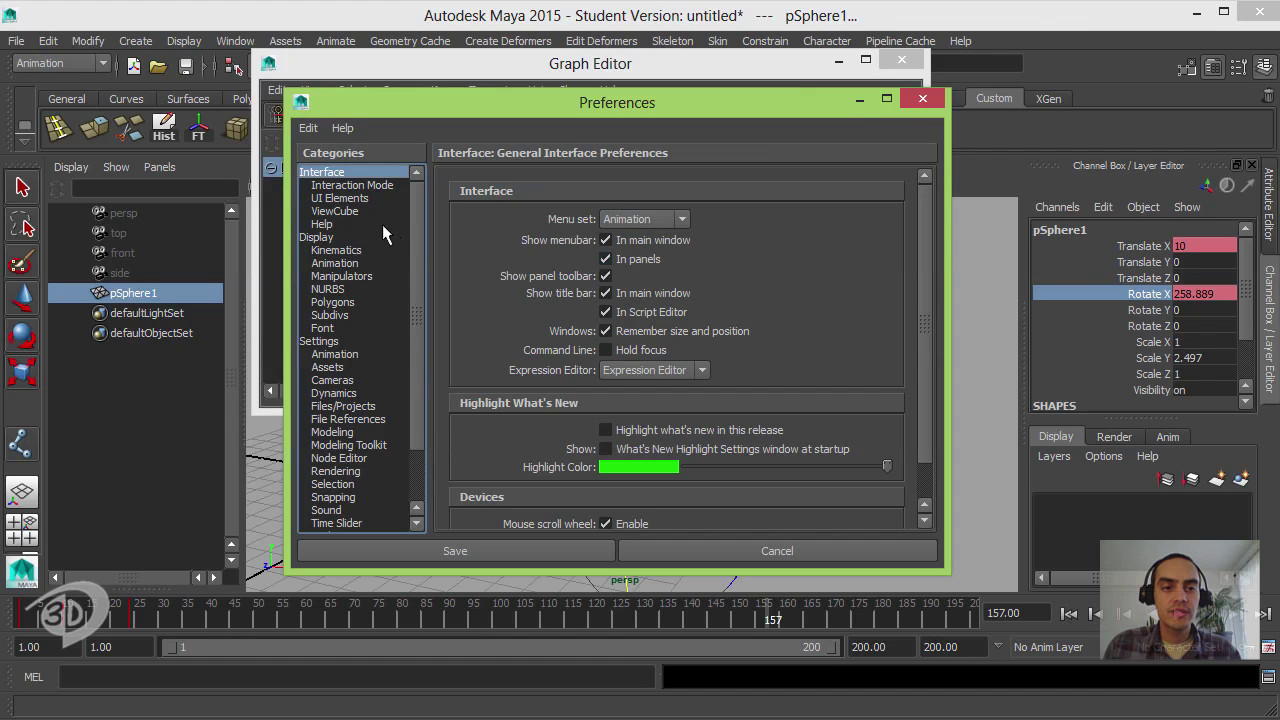
pyautogui.scroll(-3, 414, 231)
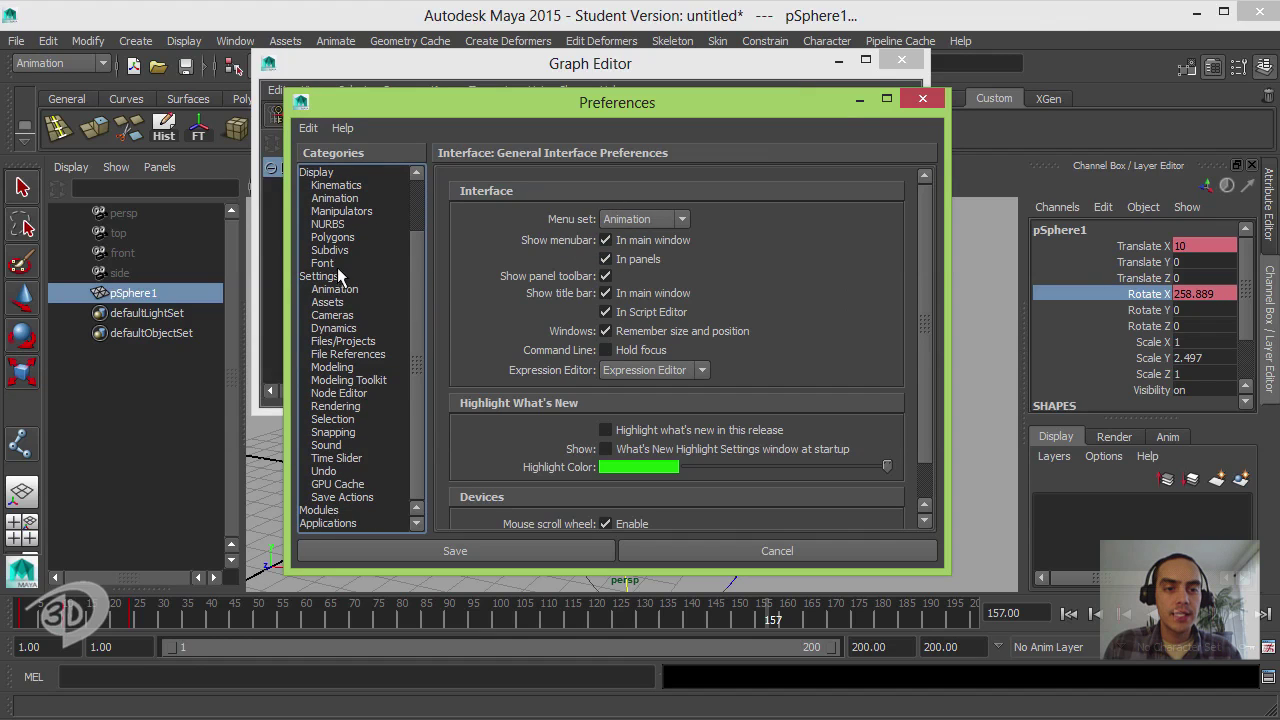
pyautogui.click(336, 289)
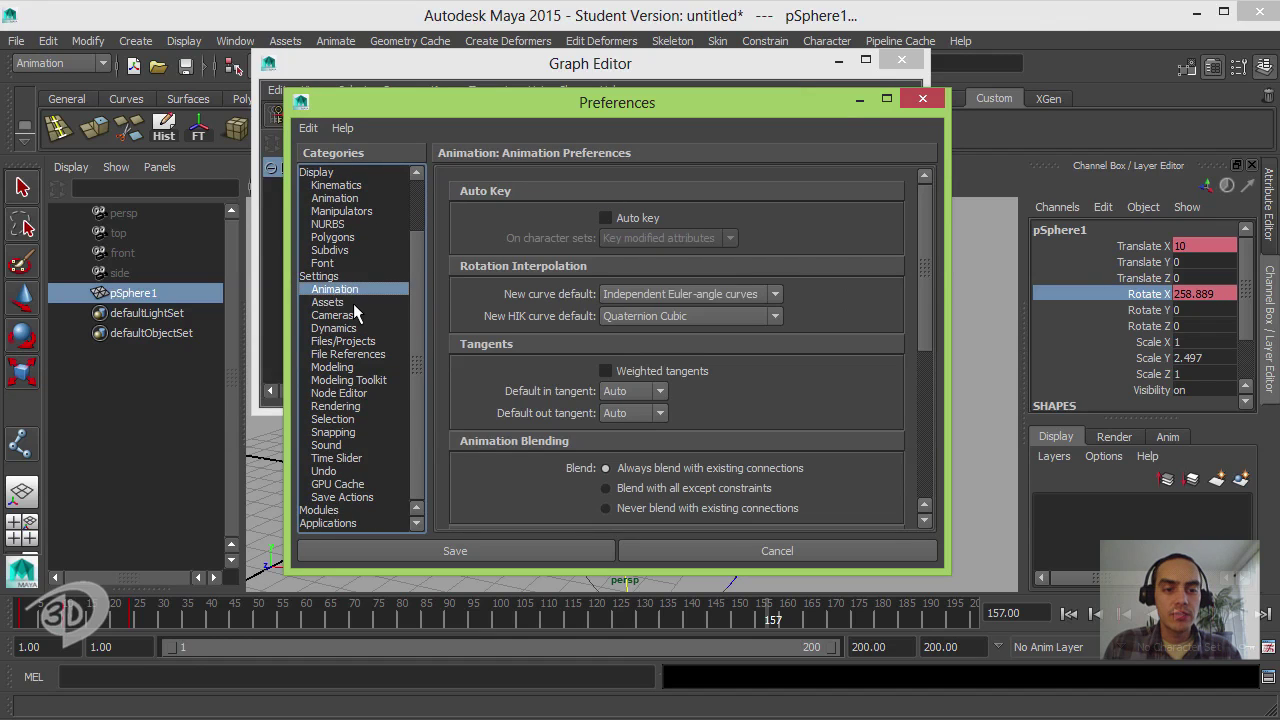
pyautogui.click(328, 277)
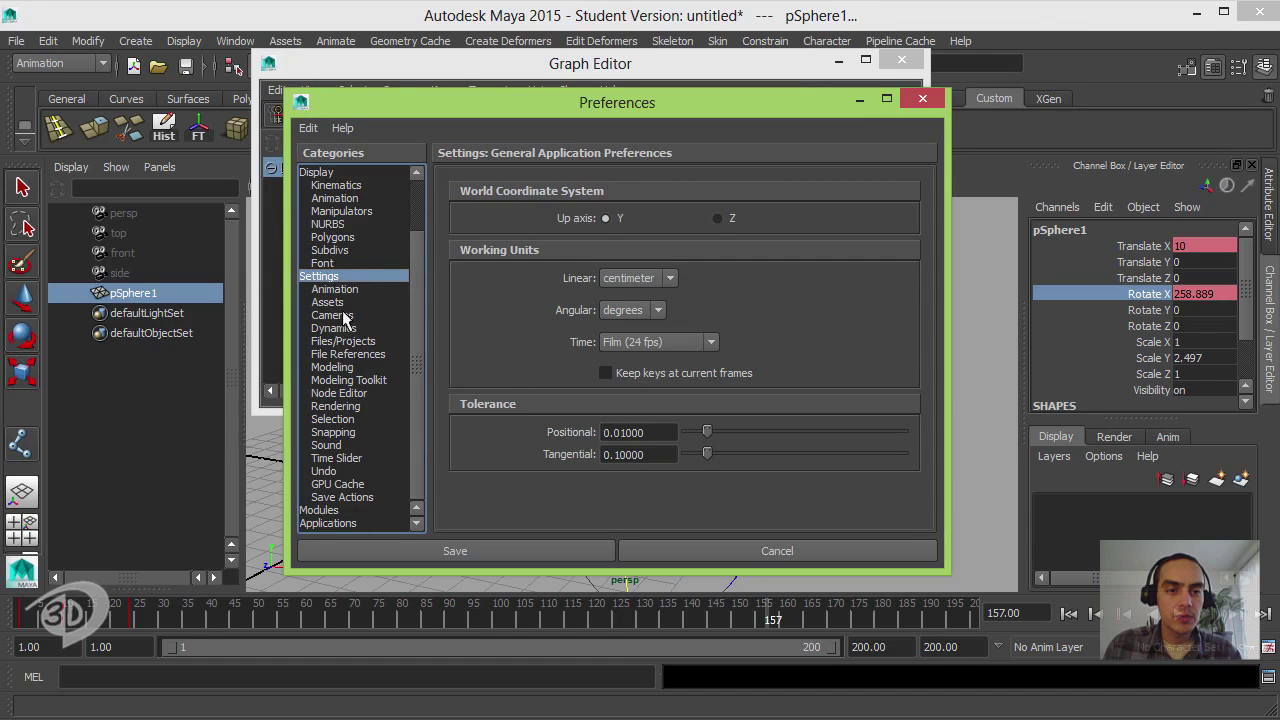
pyautogui.click(337, 186)
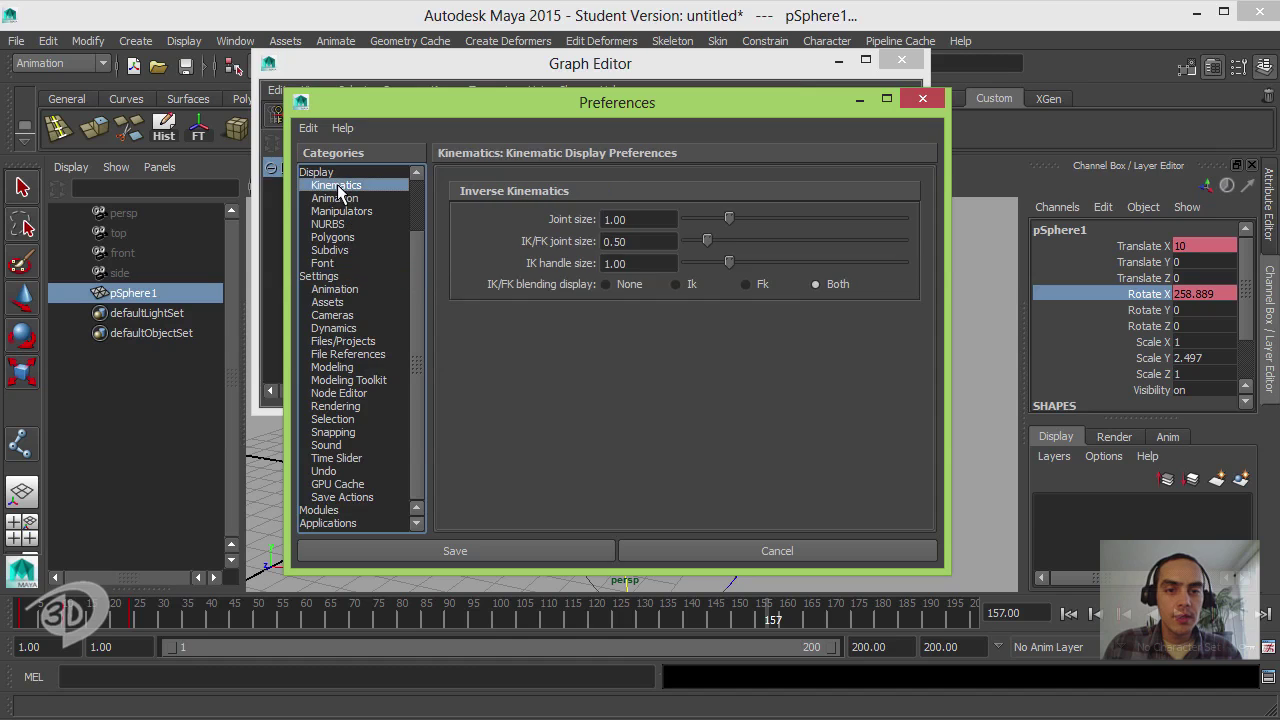
pyautogui.click(338, 199)
pyautogui.click(344, 212)
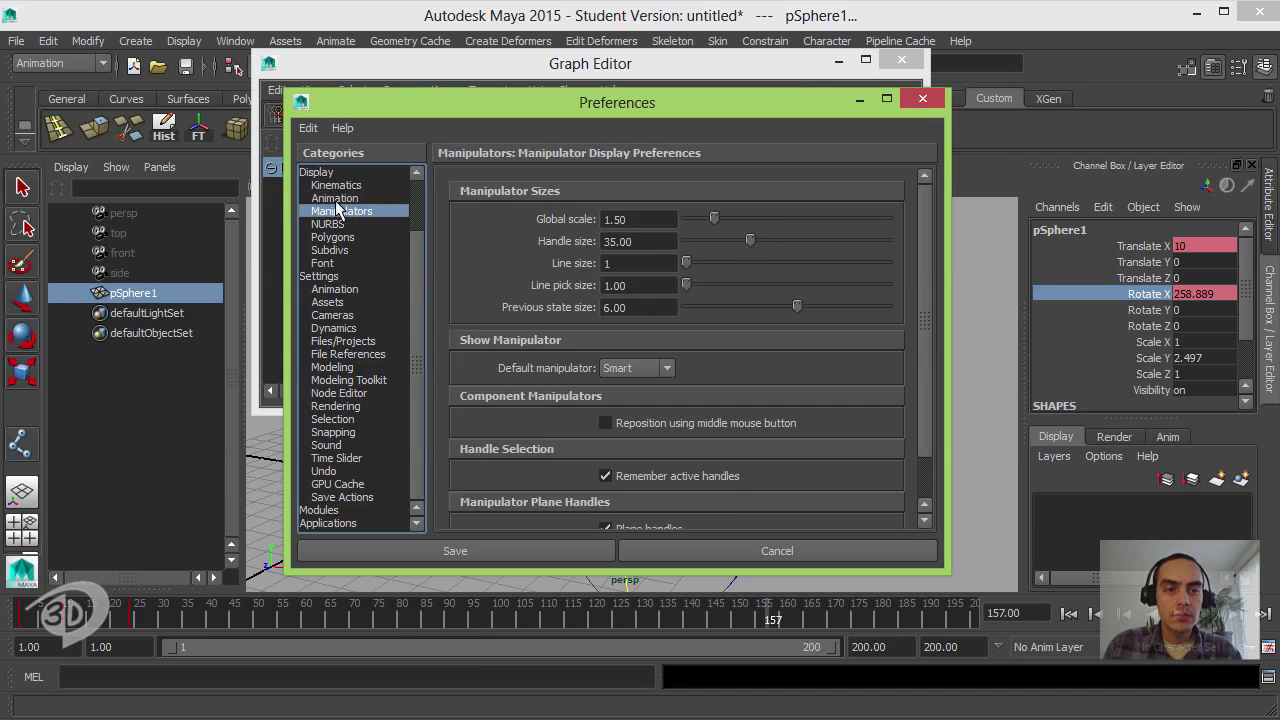
pyautogui.click(330, 175)
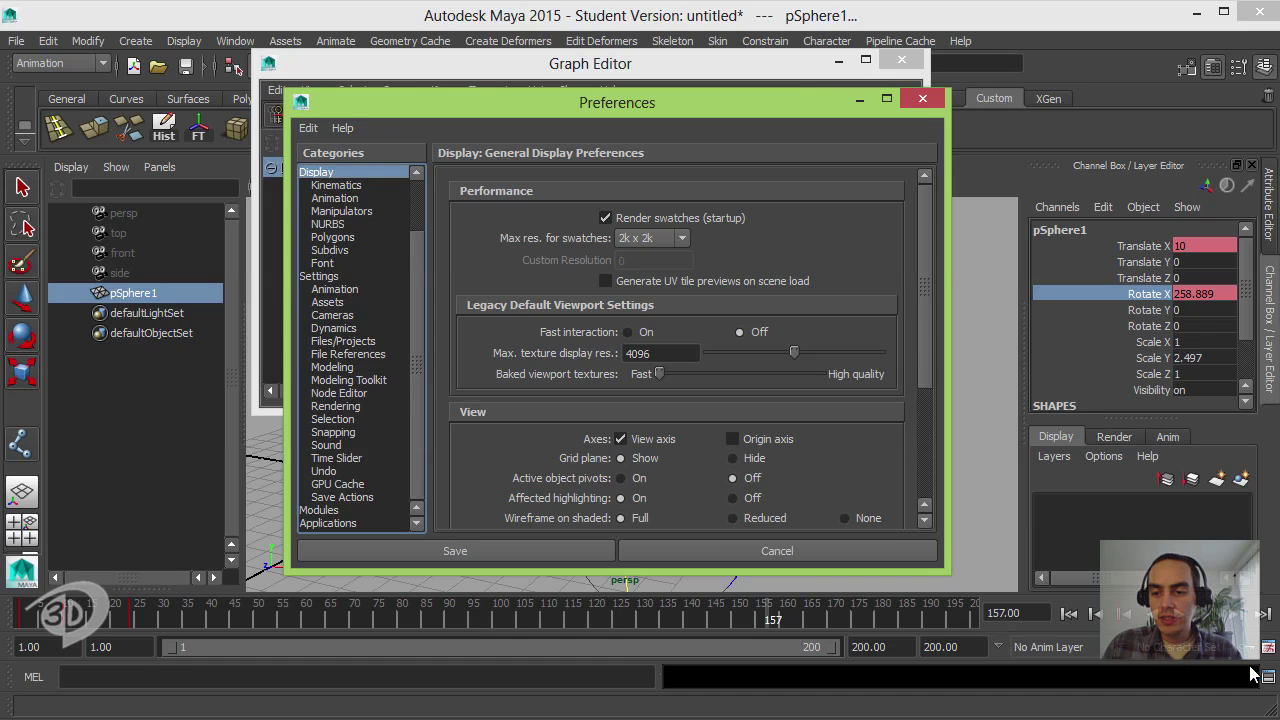
# - Set the Time Slider's playback speed to Real-time [24 fps] and save the preferences
pyautogui.click(1269, 649)
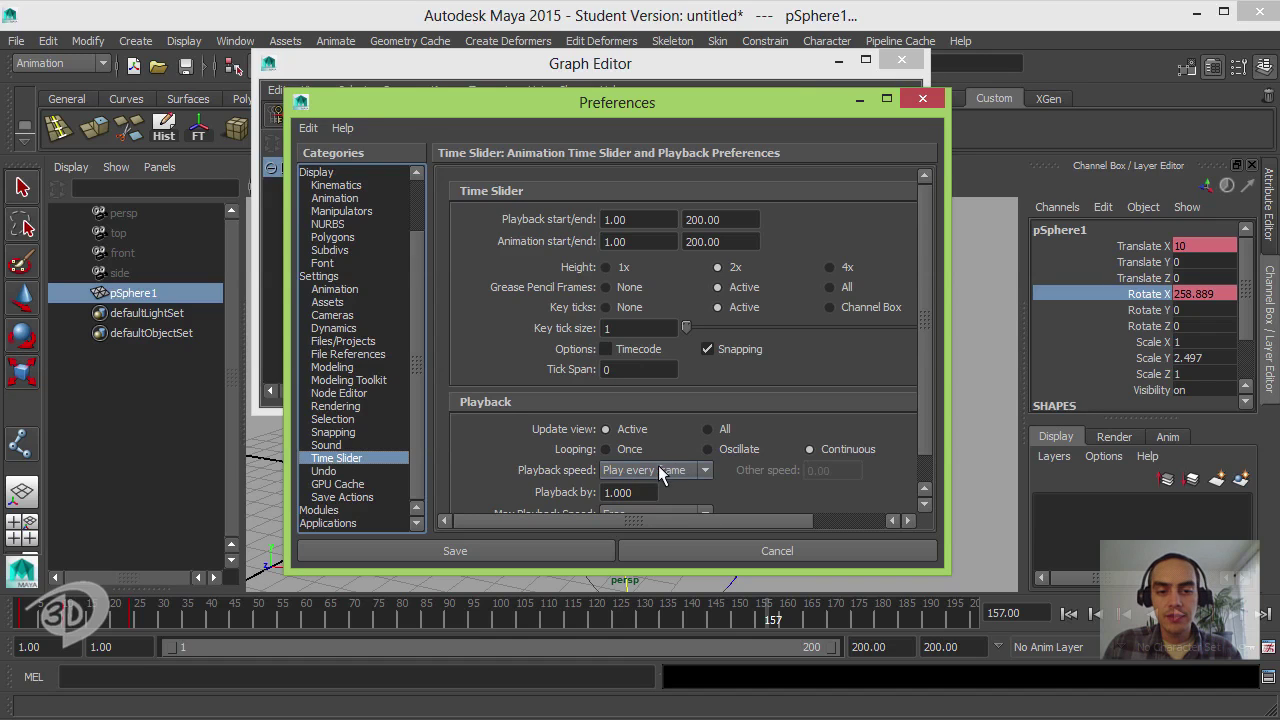
pyautogui.scroll(-1, 858, 447)
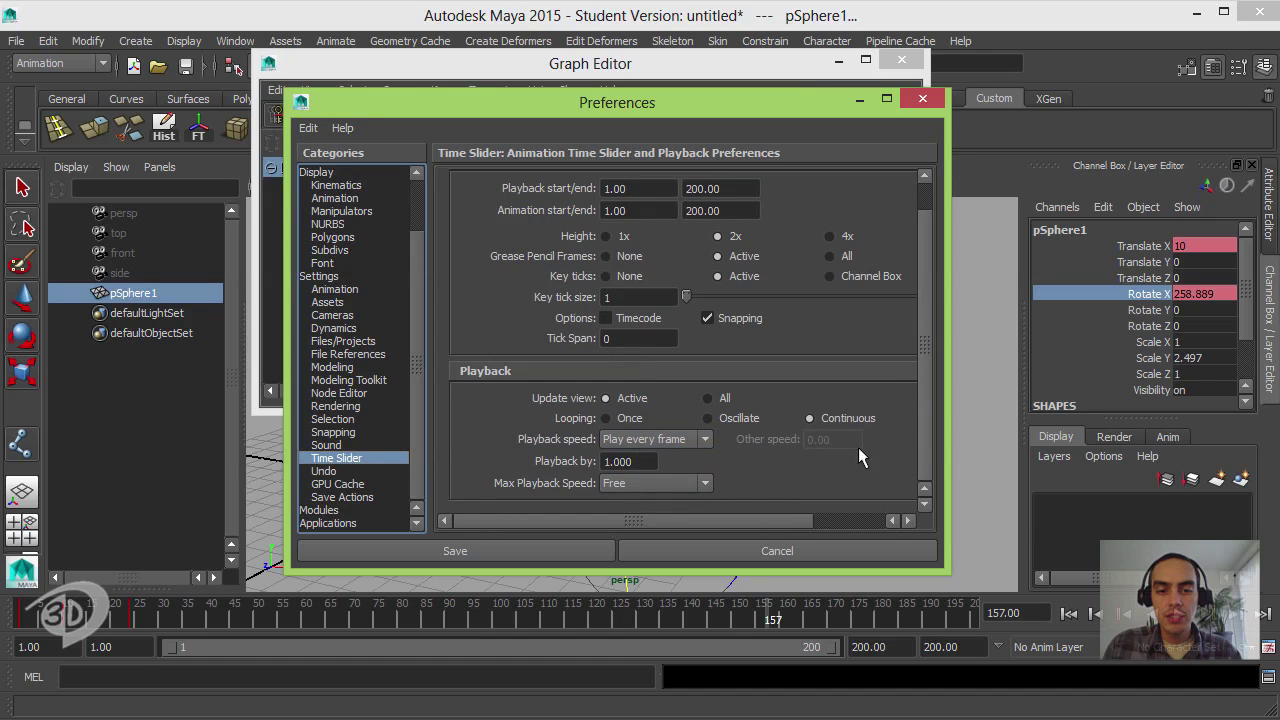
pyautogui.click(652, 440)
pyautogui.click(668, 469)
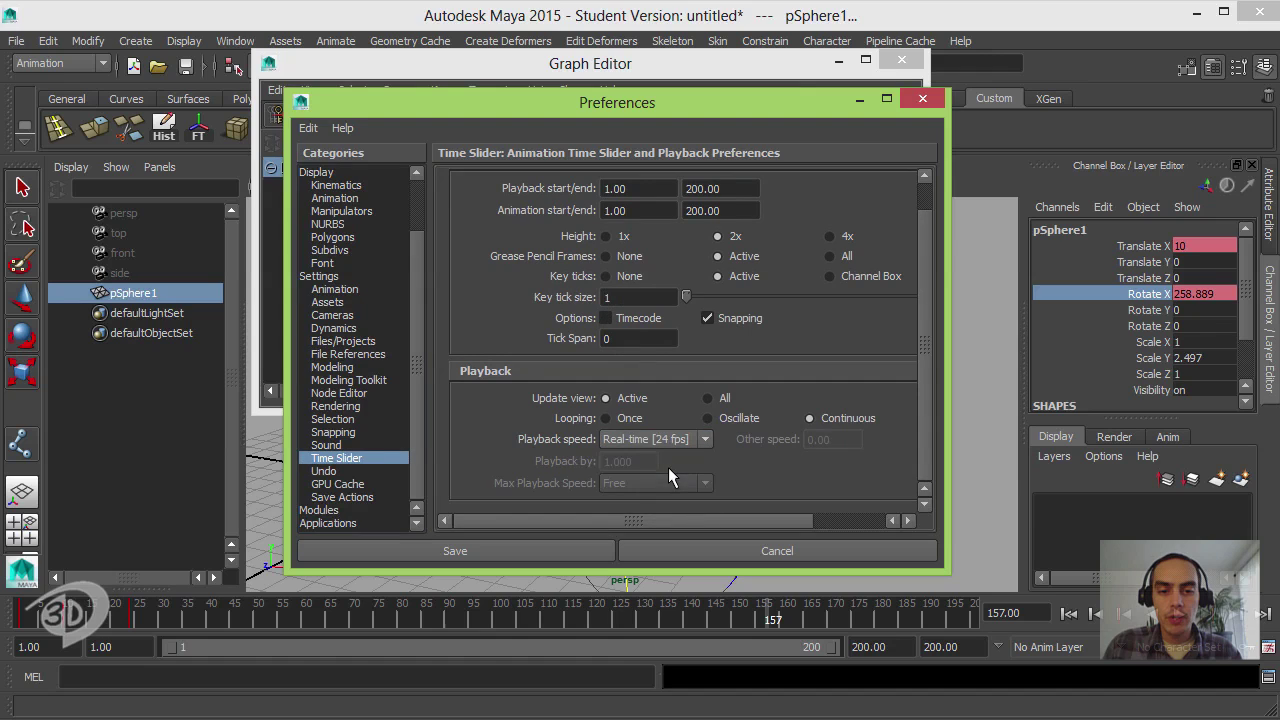
pyautogui.click(561, 546)
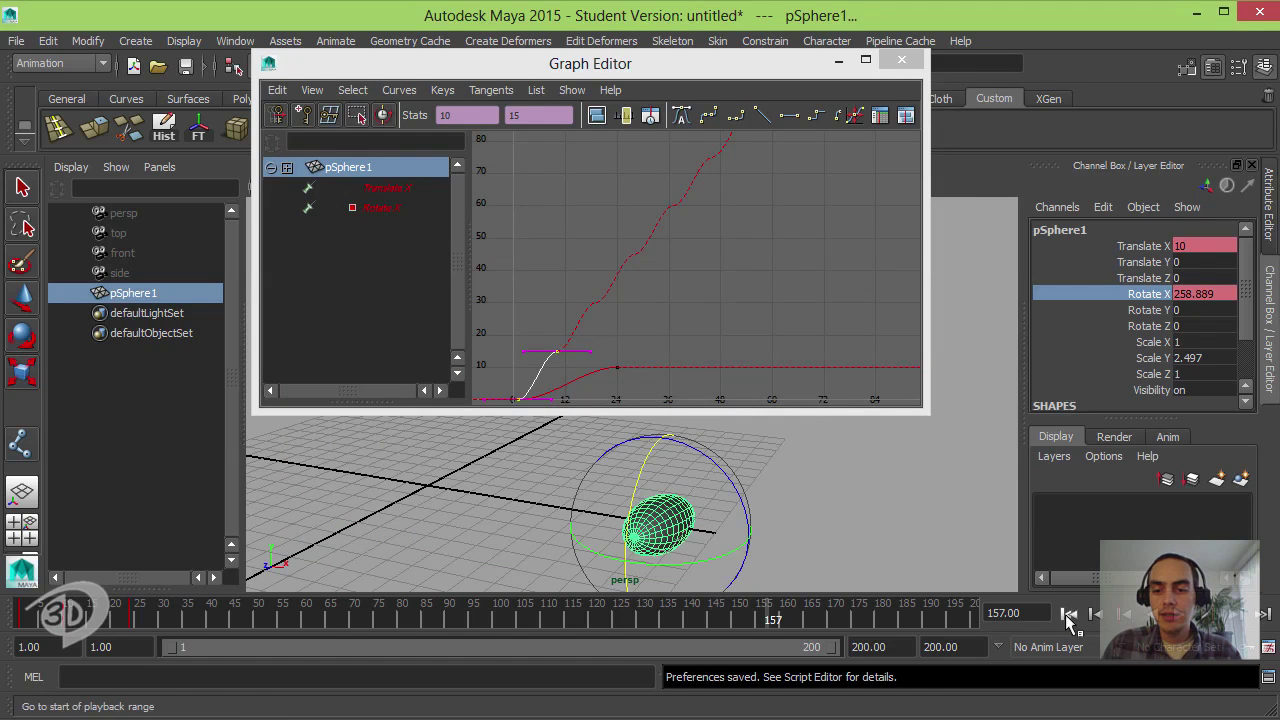
# - Play the animation from the start while examining the Rotate X curve around its frame 10 key, and return to frame 1
pyautogui.click(1069, 613)
pyautogui.click(1180, 613)
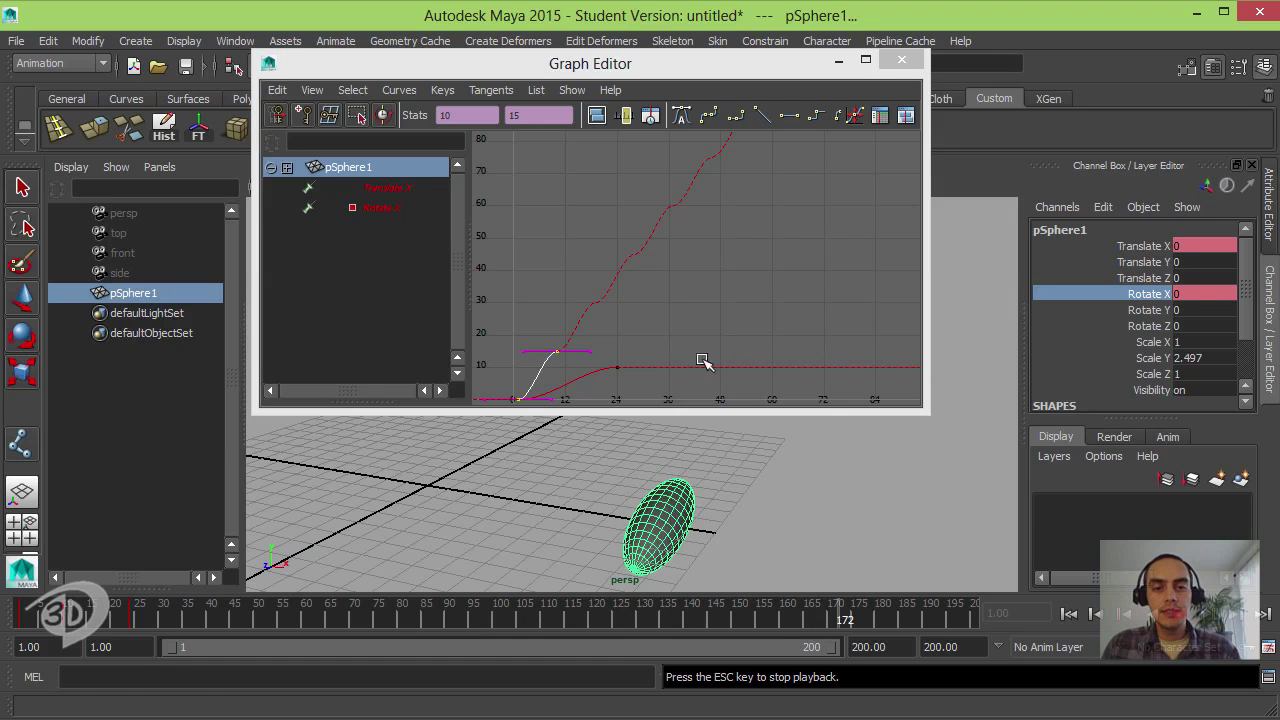
pyautogui.keyDown('alt'); pyautogui.moveTo(640, 286); pyautogui.dragTo(737, 280, button='right'); pyautogui.keyUp('alt')
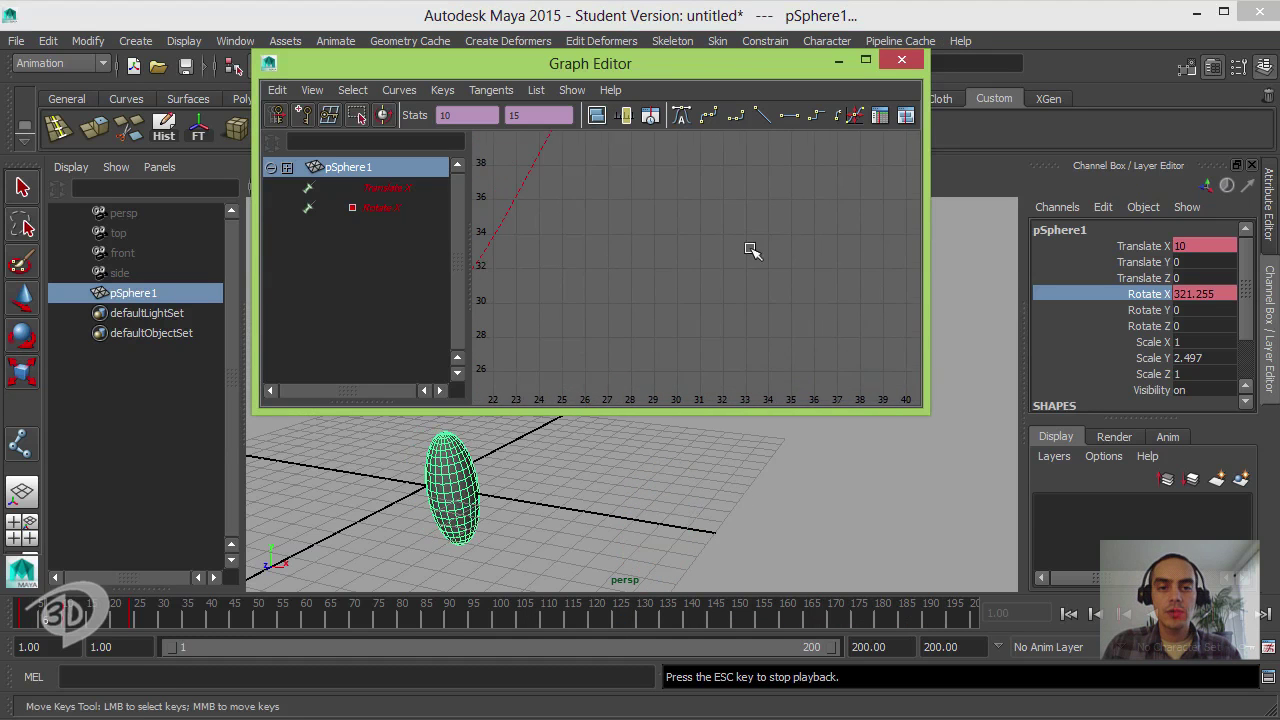
pyautogui.keyDown('alt'); pyautogui.moveTo(752, 250); pyautogui.dragTo(857, 166, button='middle'); pyautogui.keyUp('alt')
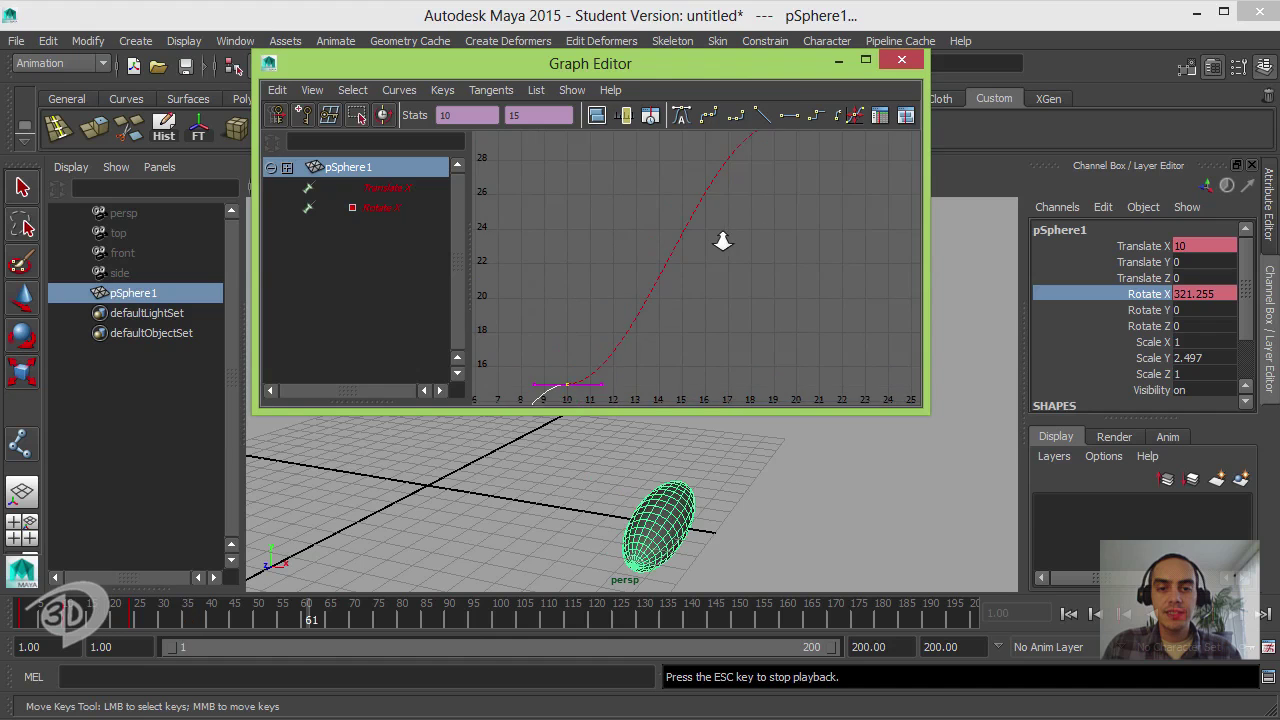
pyautogui.scroll(-3, 718, 240)
pyautogui.keyDown('alt'); pyautogui.moveTo(737, 229); pyautogui.dragTo(749, 206, button='middle'); pyautogui.keyUp('alt')
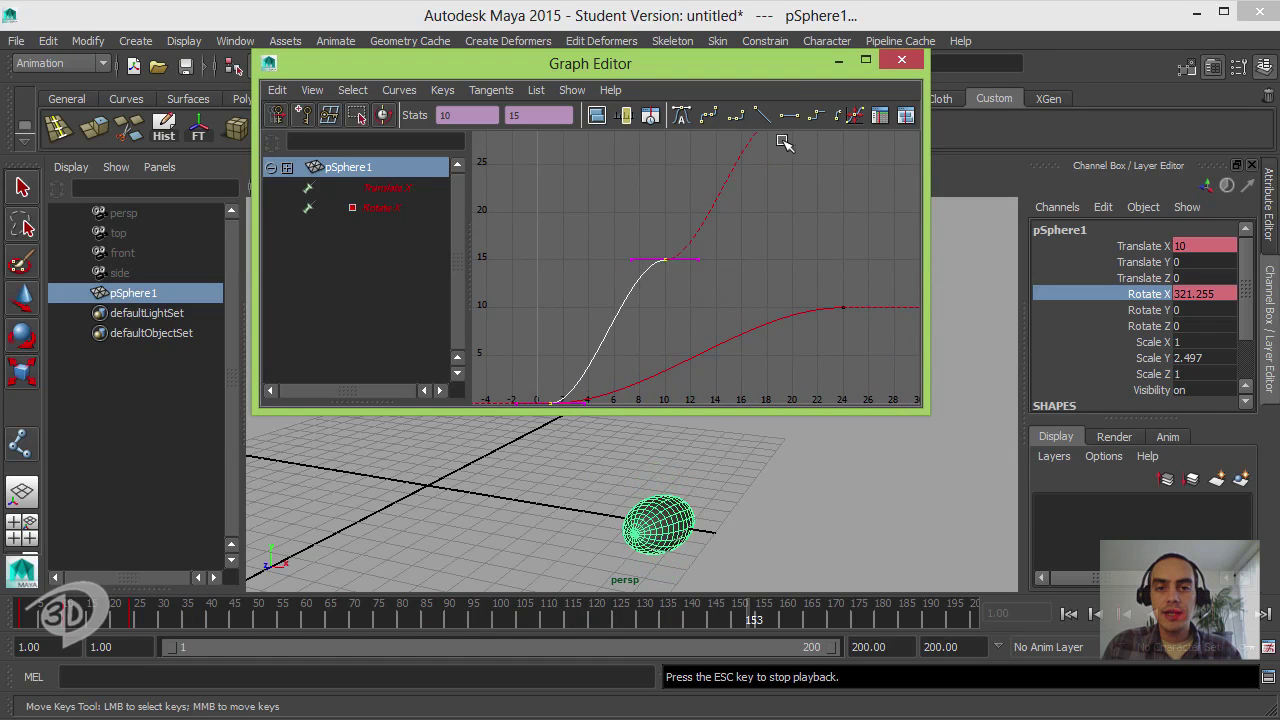
pyautogui.click(1180, 614)
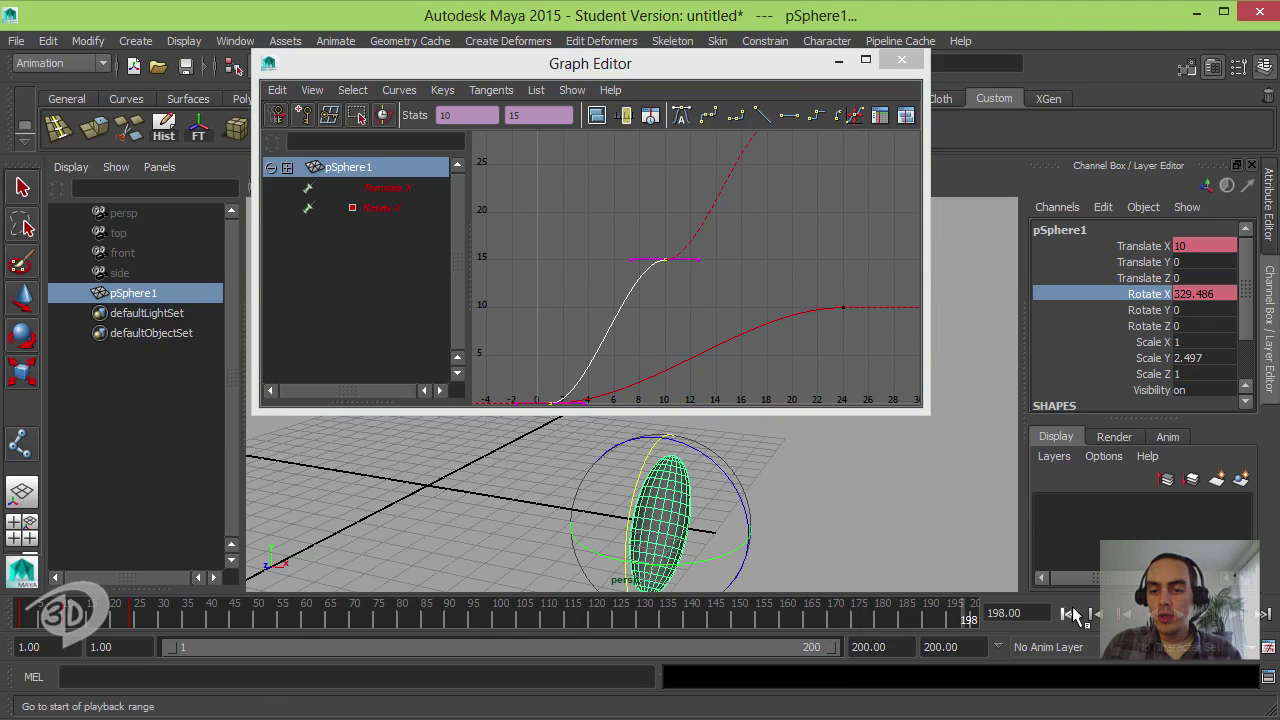
pyautogui.click(1075, 614)
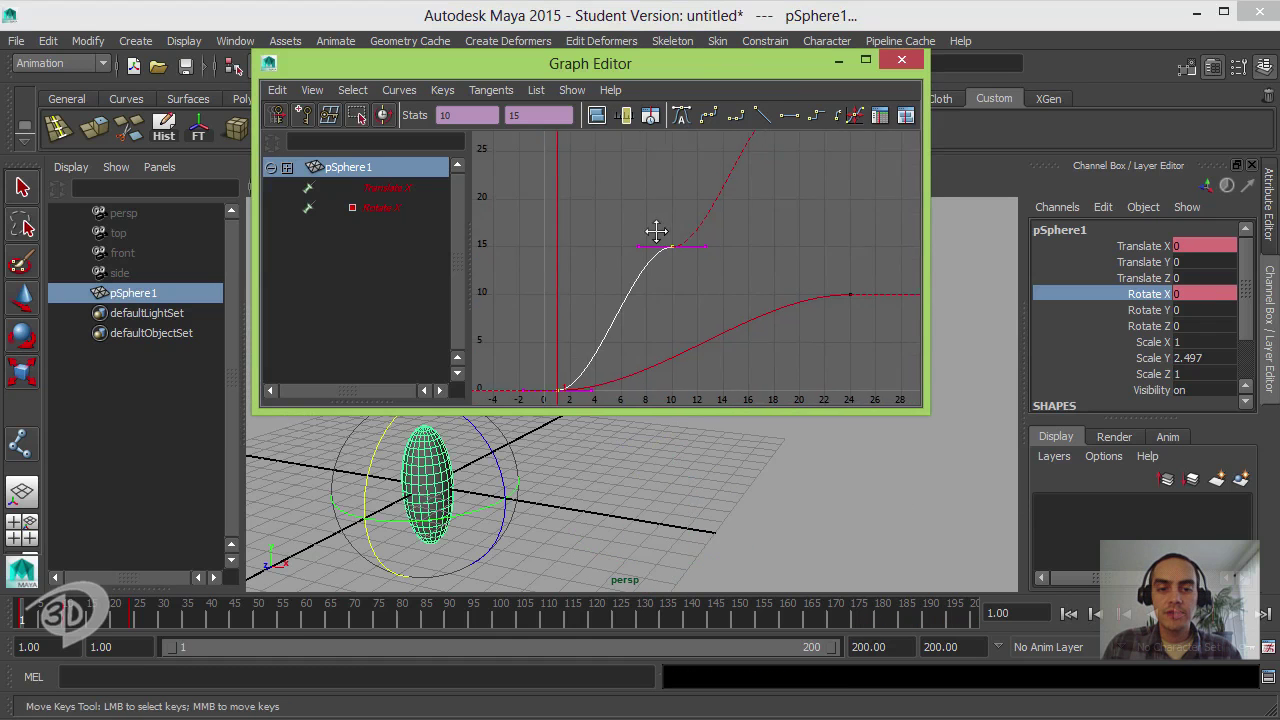
# - Change the Rotate X curve's key tangents to linear and inspect the repeated curve past frame 10
pyautogui.keyDown('alt'); pyautogui.moveTo(657, 234); pyautogui.dragTo(643, 267, button='middle'); pyautogui.keyUp('alt')
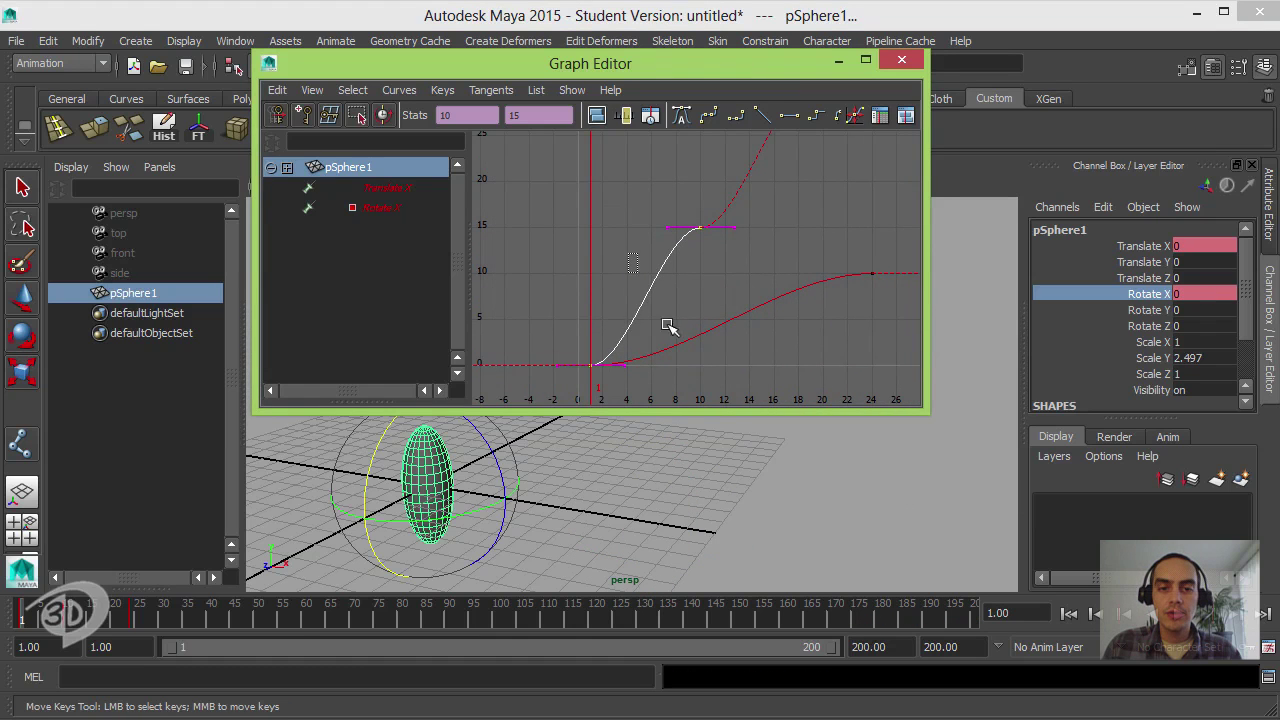
pyautogui.click(762, 122)
pyautogui.keyDown('alt'); pyautogui.moveTo(808, 289); pyautogui.dragTo(643, 338, button='right'); pyautogui.keyUp('alt')
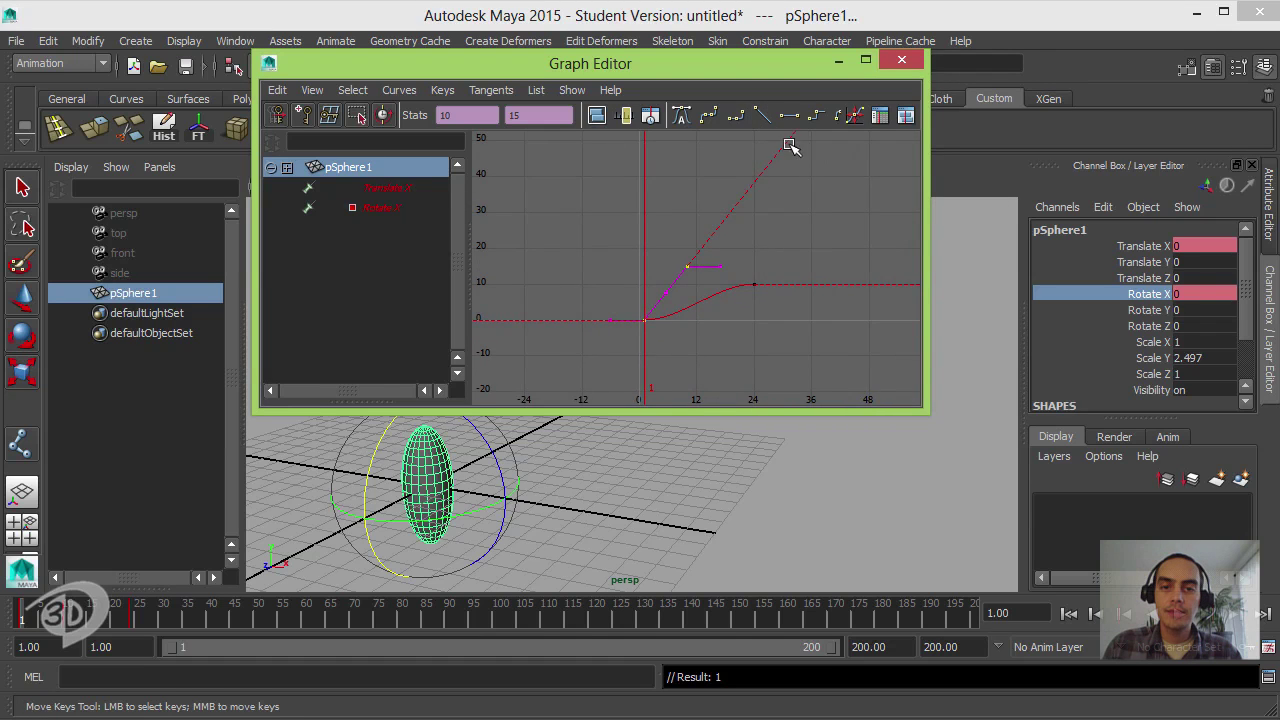
pyautogui.keyDown('alt'); pyautogui.moveTo(790, 146); pyautogui.dragTo(760, 213, button='right'); pyautogui.keyUp('alt')
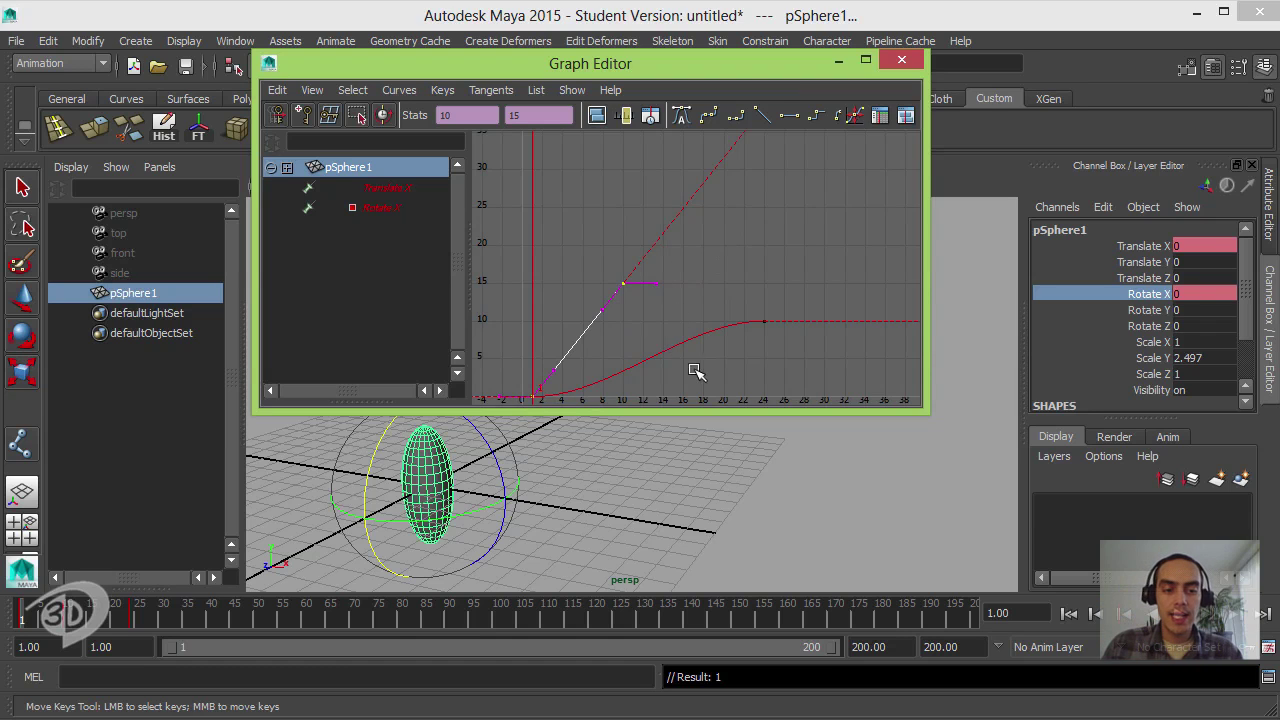
# - Play the animation from the start to check the constant rotation, stop at frame 73 and return to frame 1
pyautogui.click(1074, 614)
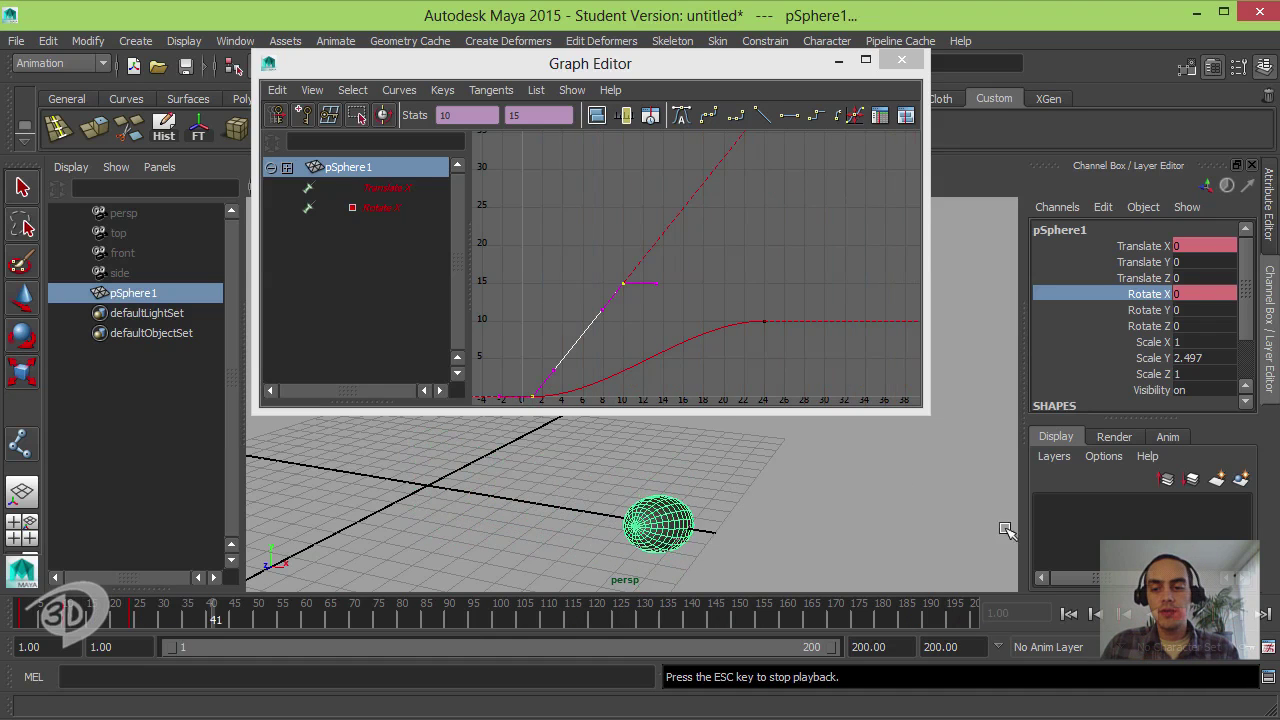
pyautogui.click(1240, 613)
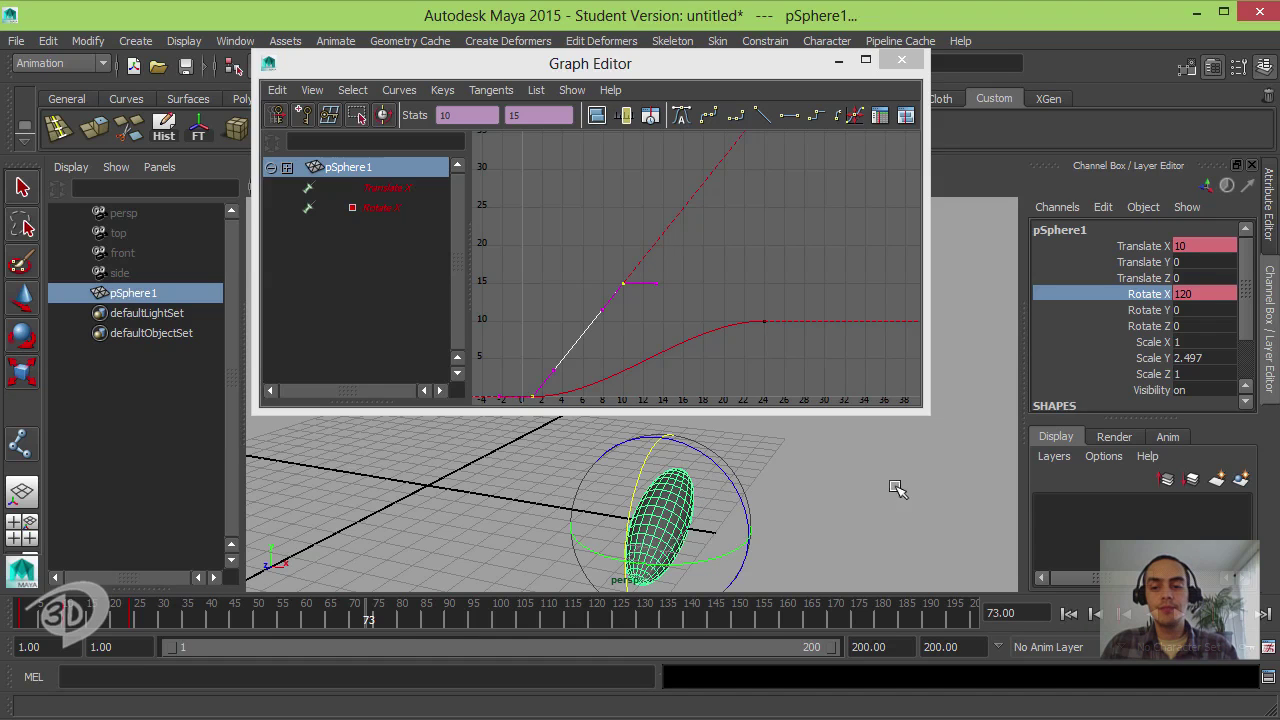
pyautogui.click(1068, 613)
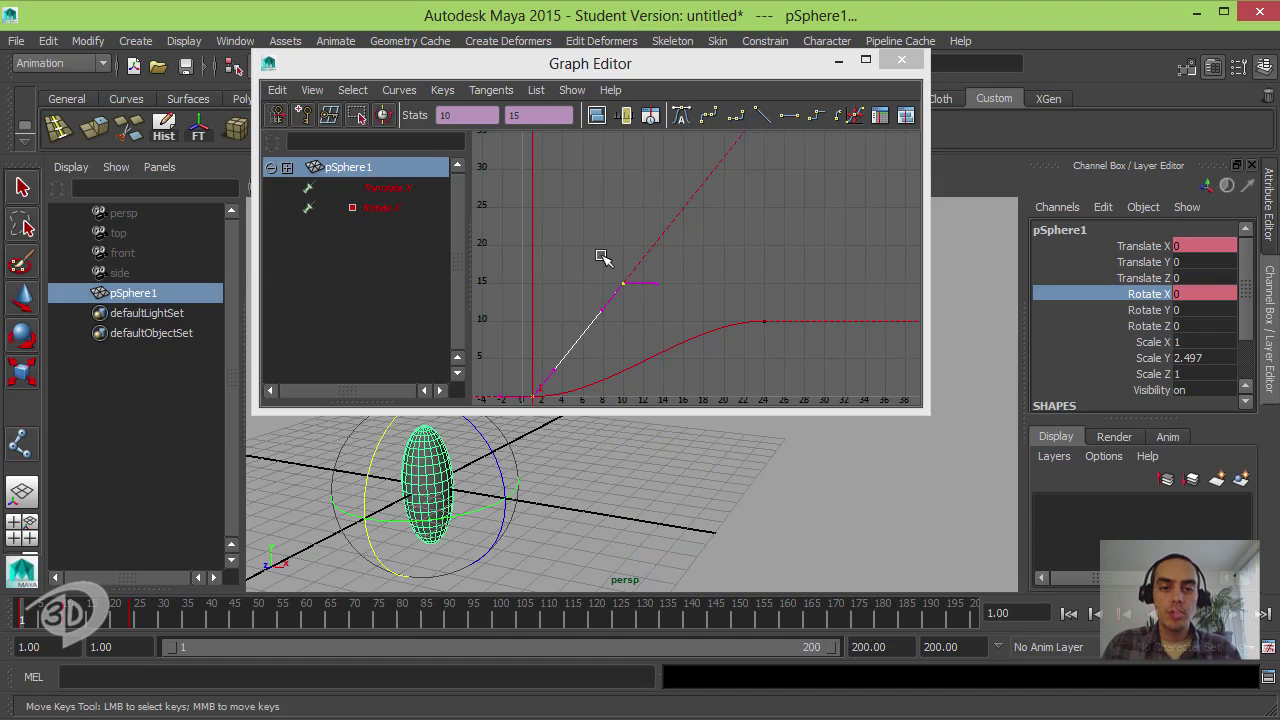
# - Raise the Rotate X curve's frame 10 key to a value of 30 and play the animation to check the rotation speed
pyautogui.click(636, 319)
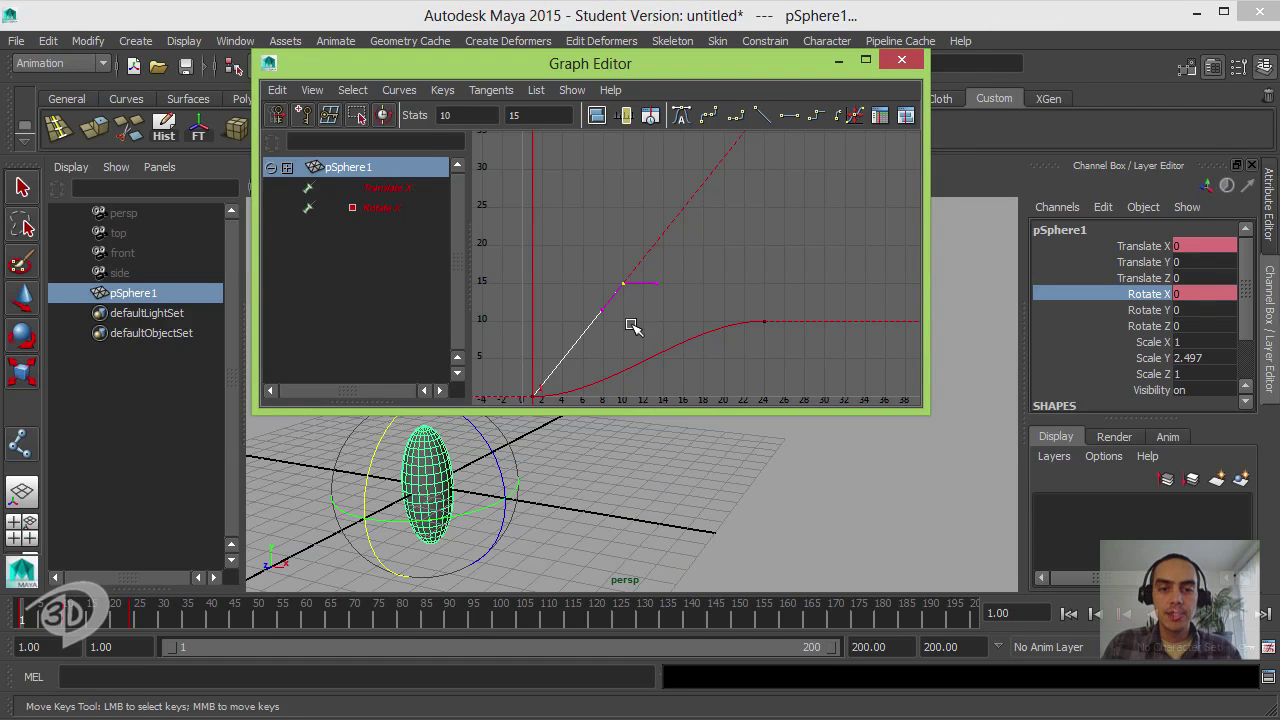
pyautogui.middleClick(631, 323)
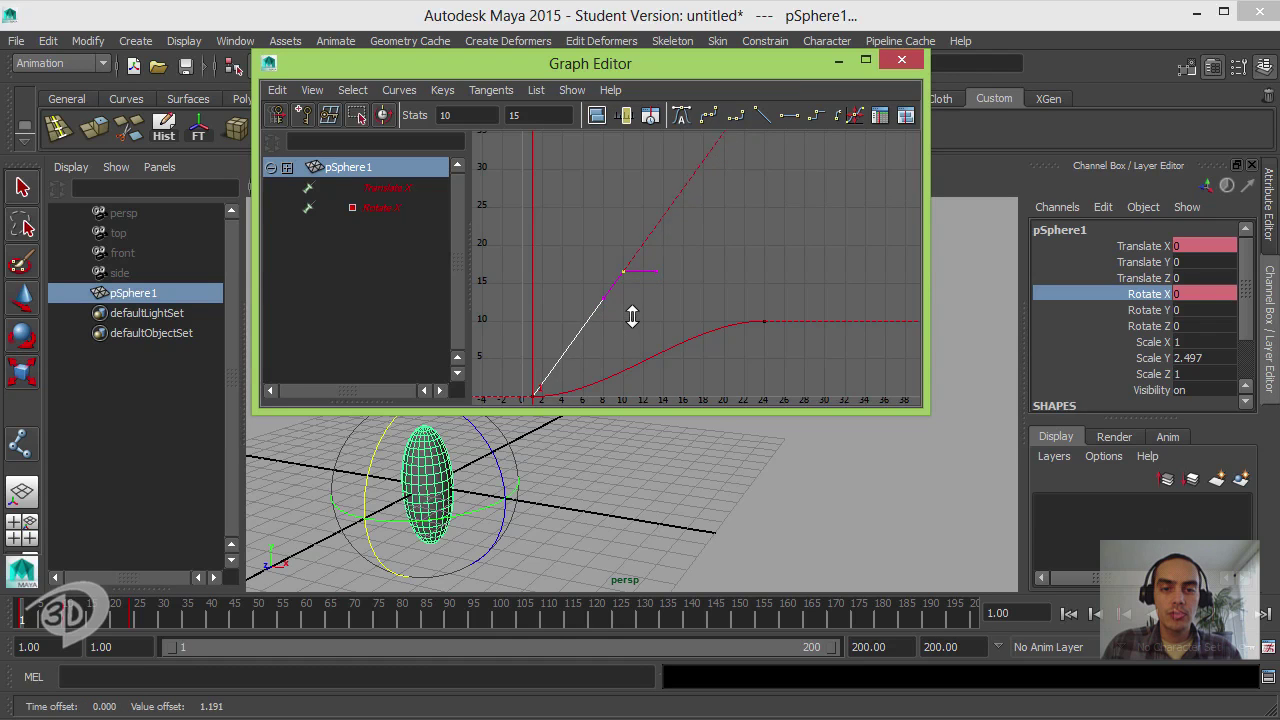
pyautogui.moveTo(632, 317); pyautogui.dragTo(633, 280, button='middle')
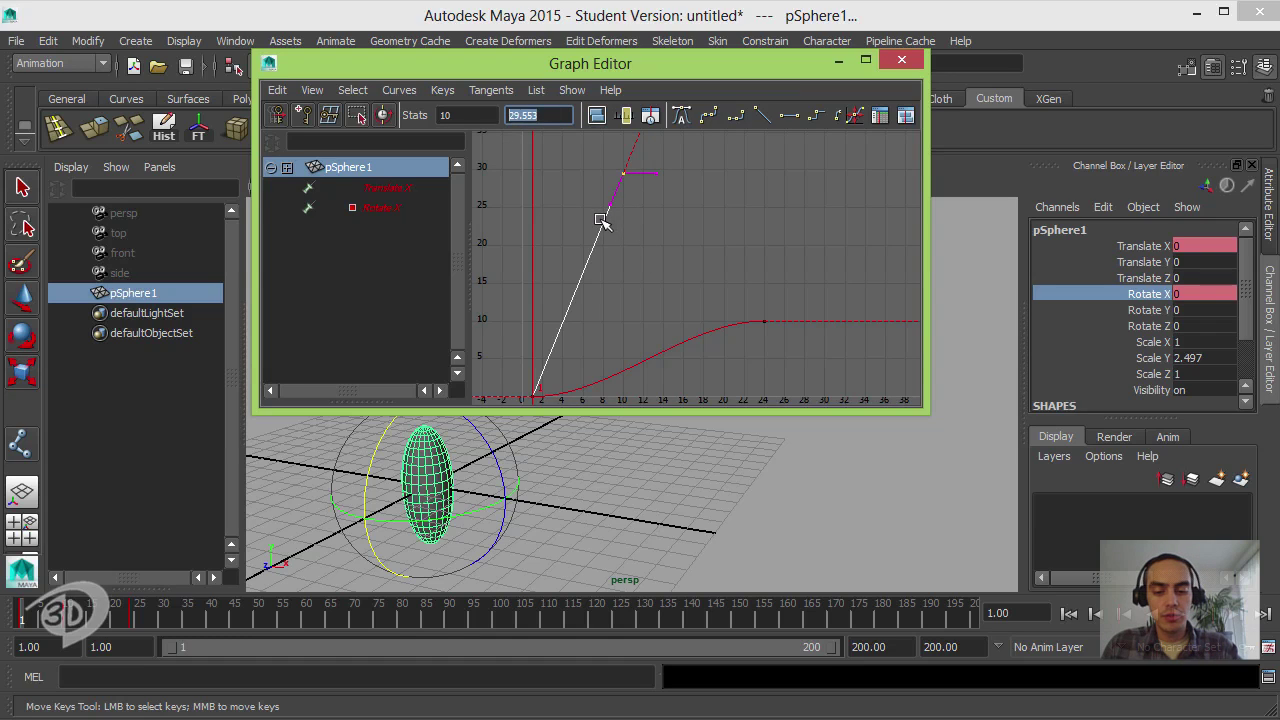
pyautogui.write('30')
pyautogui.press('Return')
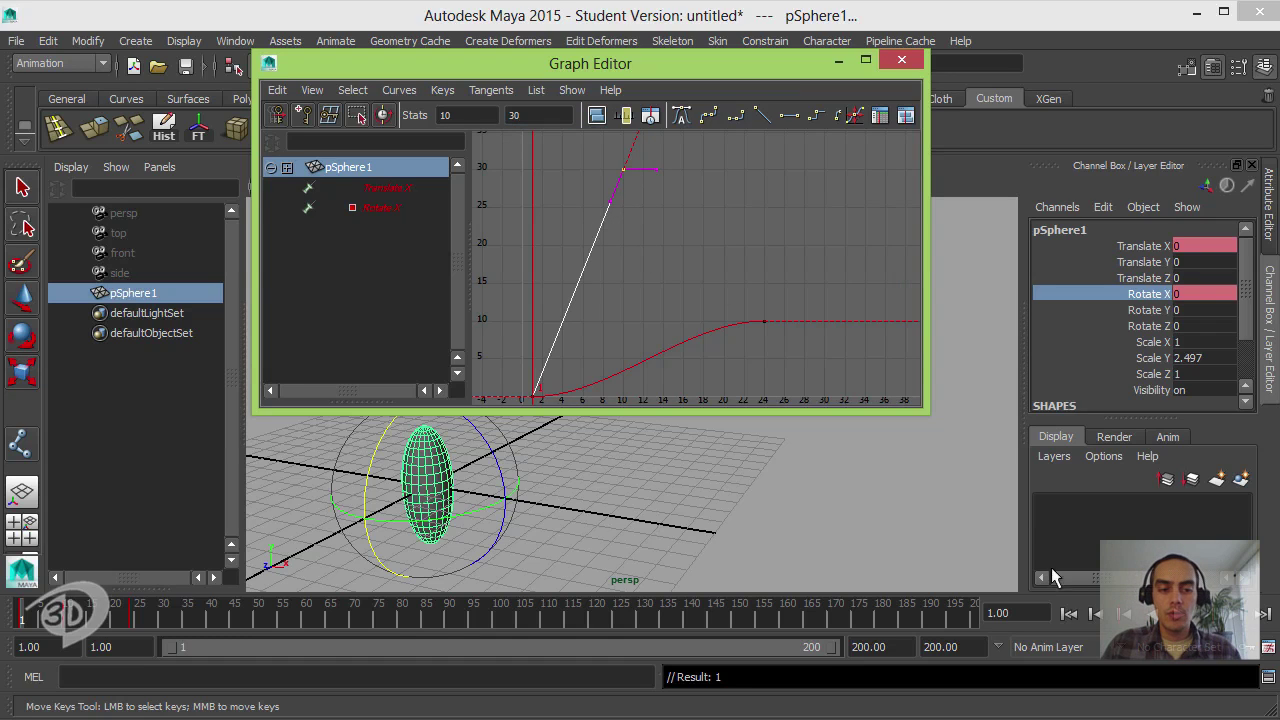
pyautogui.click(1170, 613)
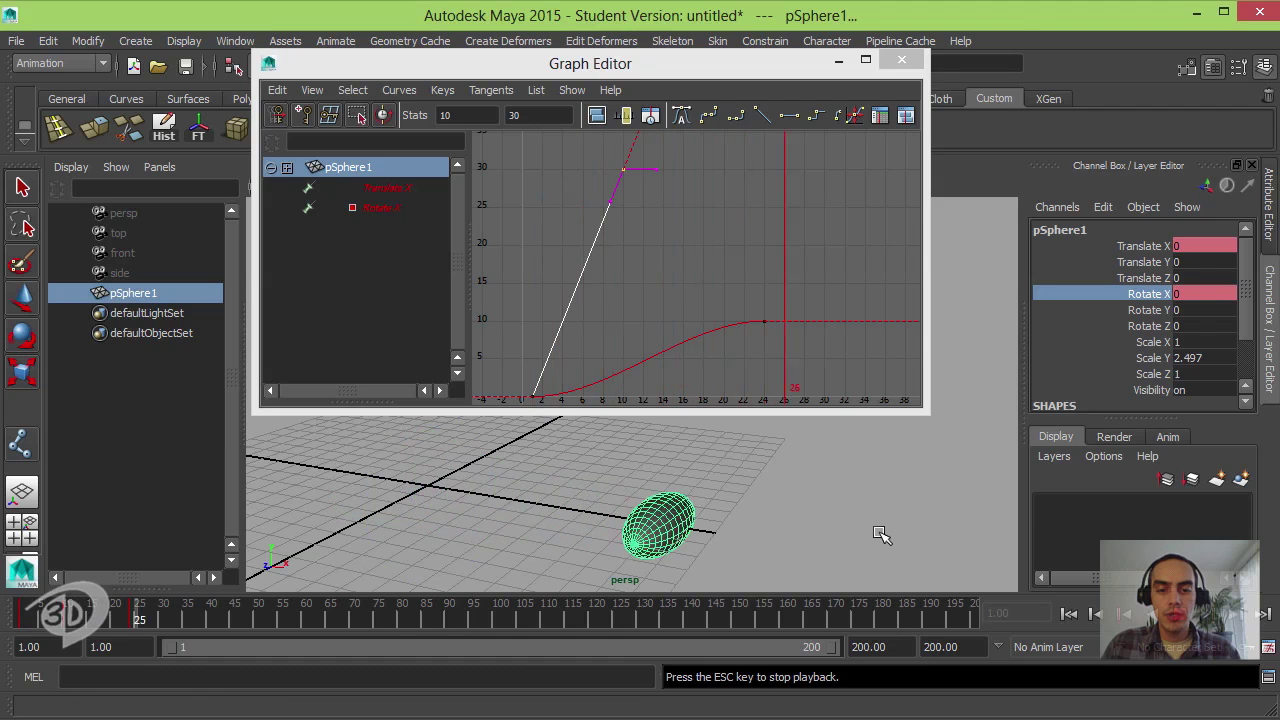
pyautogui.press('Escape')
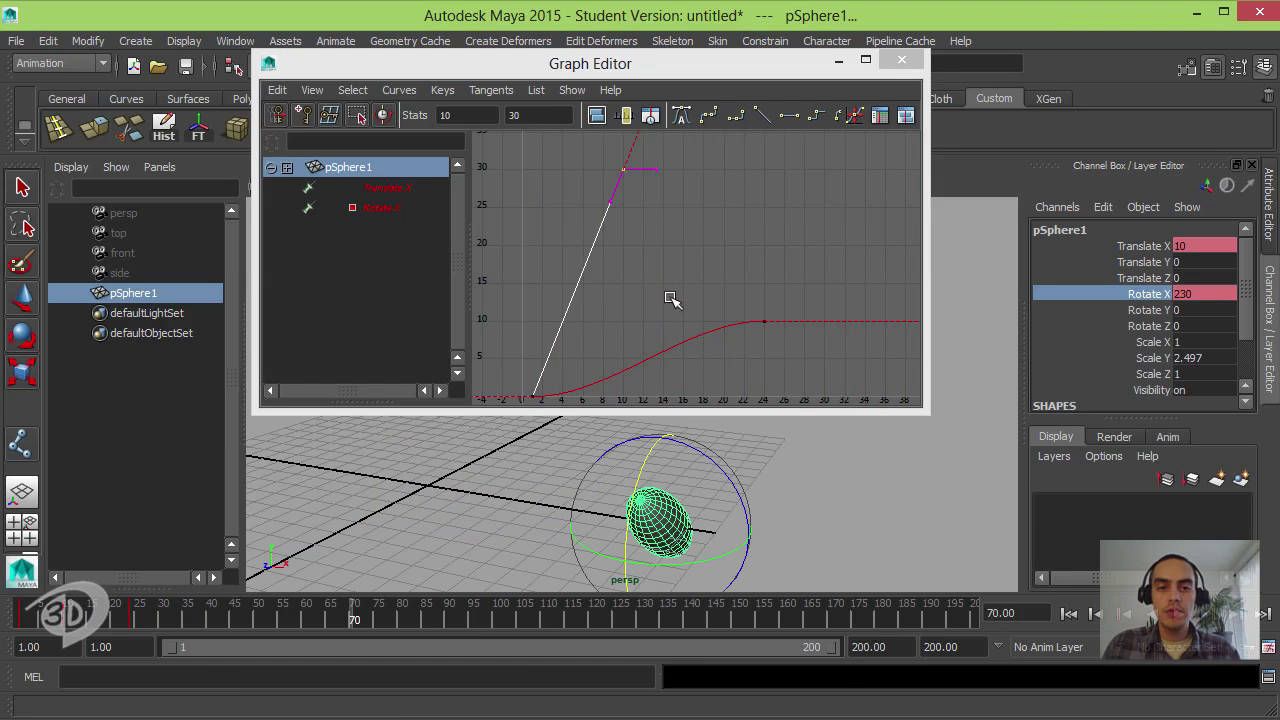
# - Raise the Rotate X curve's frame 10 key further to a value of about 76.4
pyautogui.keyDown('alt'); pyautogui.moveTo(610, 165); pyautogui.dragTo(631, 271, button='middle'); pyautogui.keyUp('alt')
pyautogui.keyDown('alt'); pyautogui.moveTo(631, 271); pyautogui.dragTo(694, 329, button='right'); pyautogui.keyUp('alt')
pyautogui.moveTo(694, 329); pyautogui.dragTo(690, 278, button='middle')
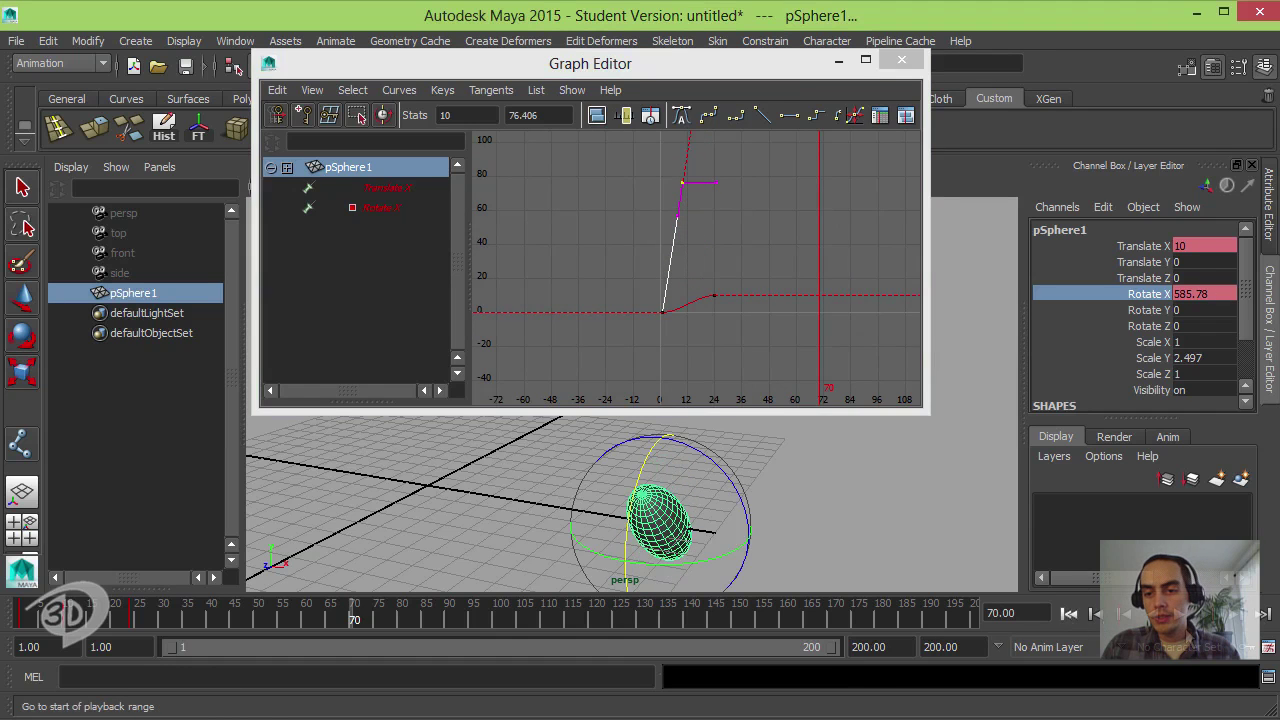
# - Play the animation from the start to check the sphere's rotation speed, stop it and return to frame 1
pyautogui.click(1068, 613)
pyautogui.click(1178, 613)
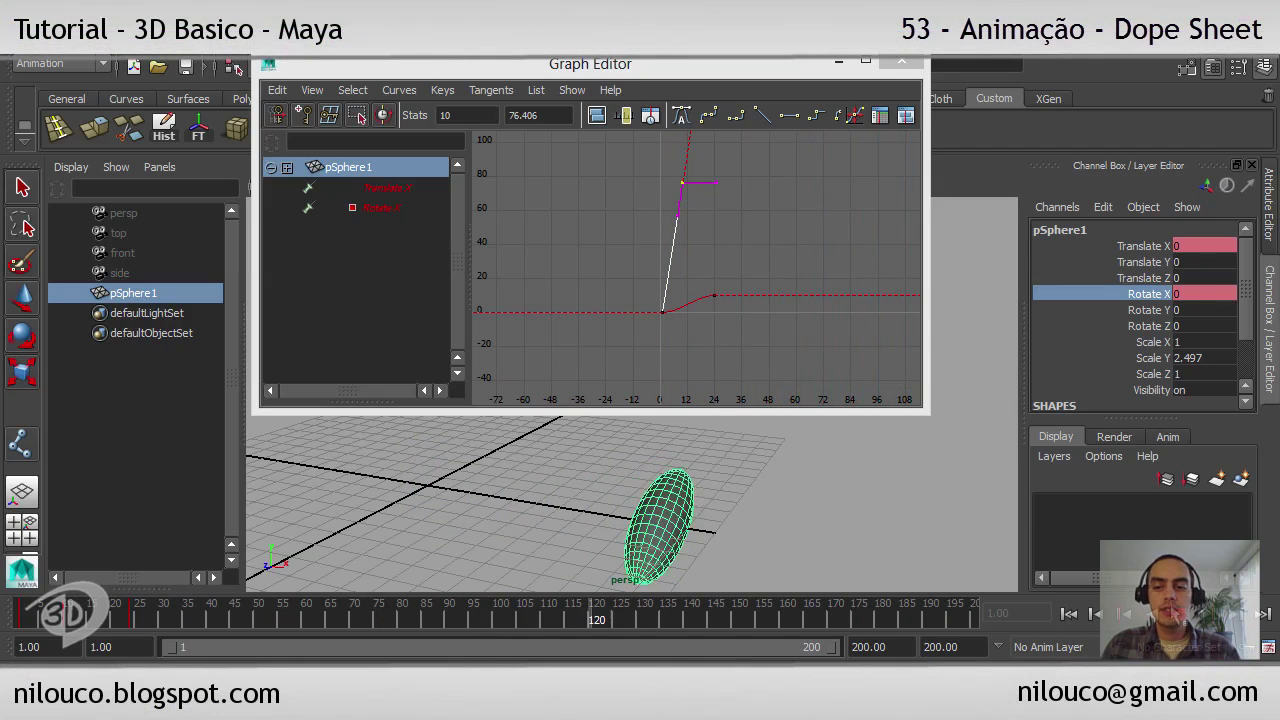
pyautogui.press('Escape')
pyautogui.hotkey('alt', 'shift', 'v')
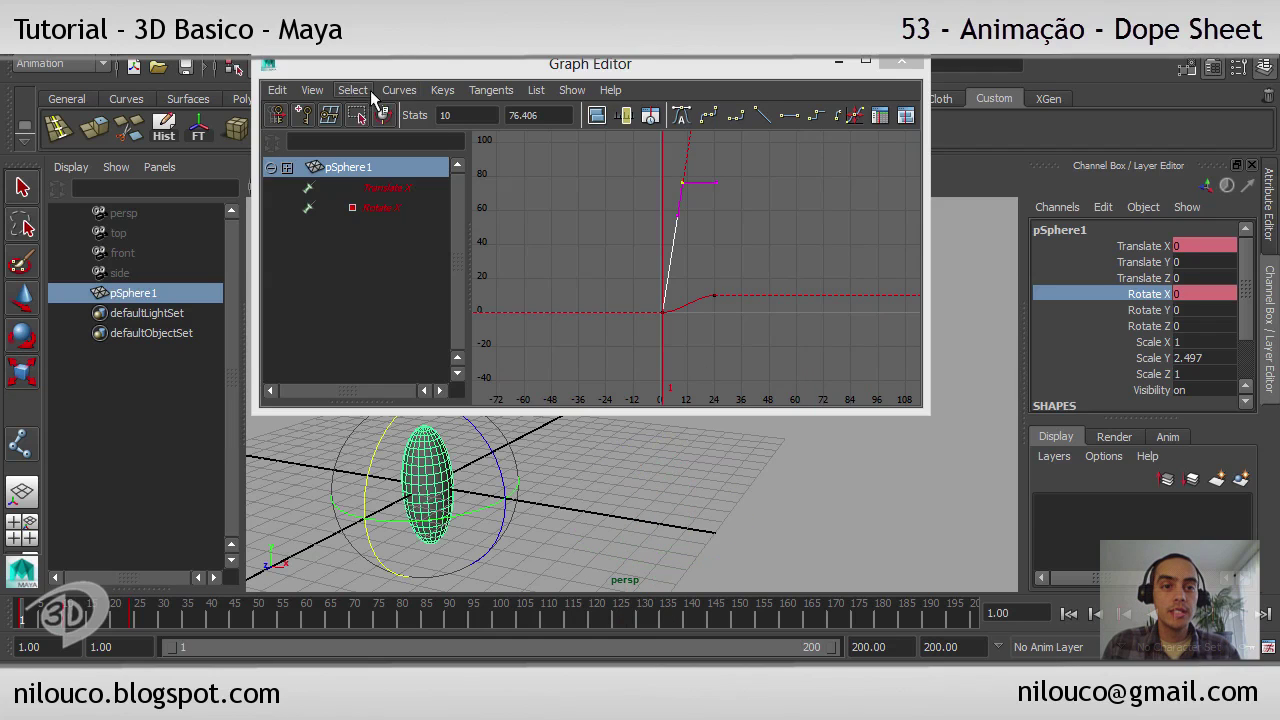
pyautogui.click(399, 90)
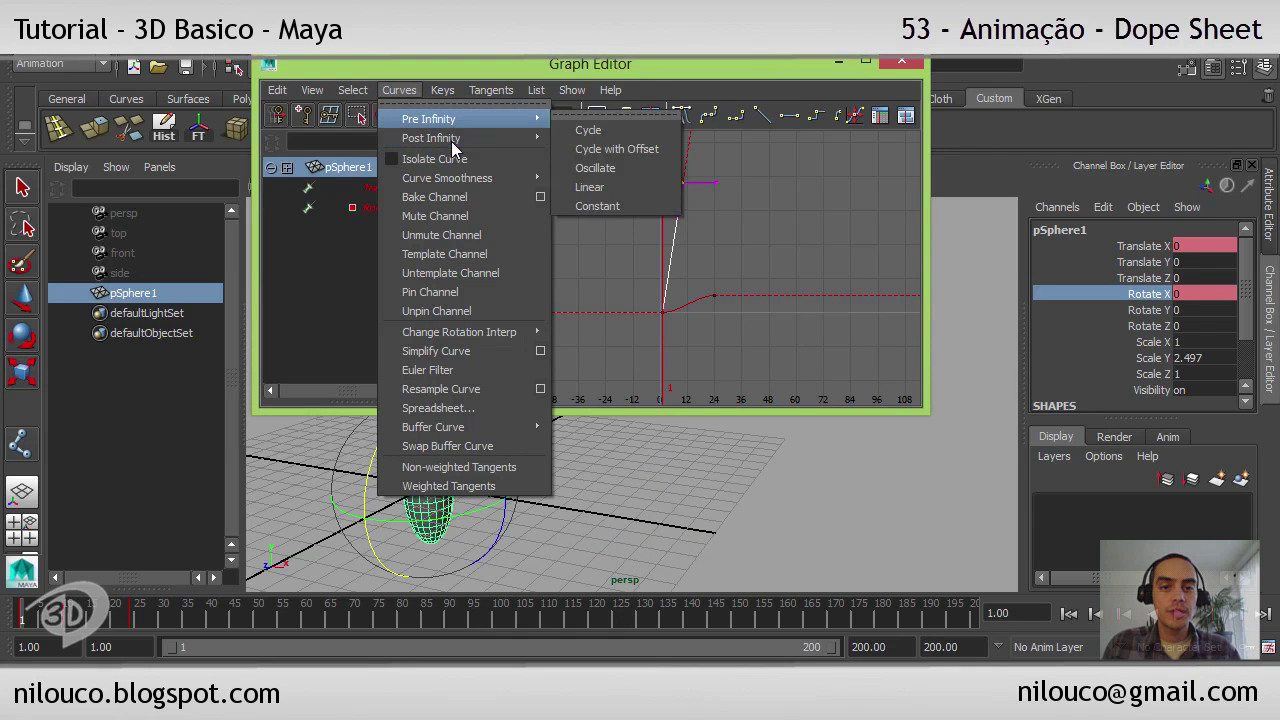
pyautogui.click(760, 266)
pyautogui.scroll(3, 734, 300)
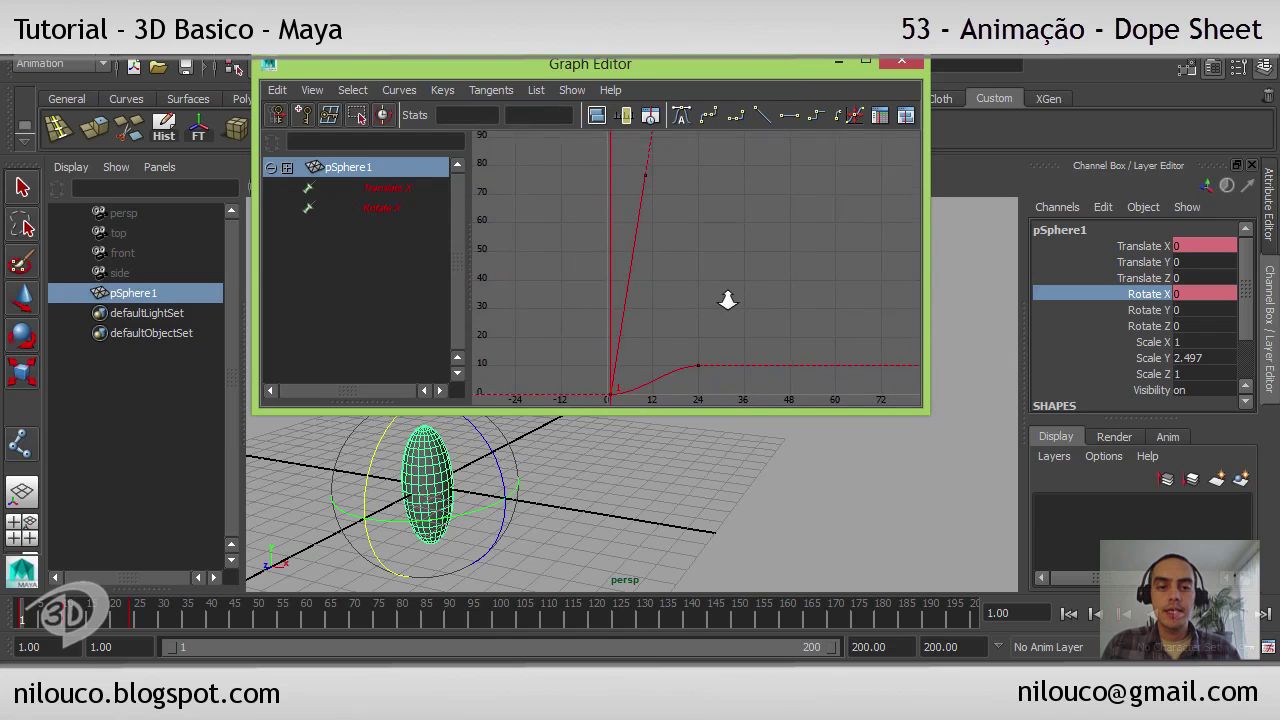
pyautogui.scroll(-2, 727, 300)
pyautogui.keyDown('alt'); pyautogui.moveTo(704, 268); pyautogui.dragTo(635, 268, button='middle'); pyautogui.keyUp('alt')
pyautogui.scroll(-2, 675, 251)
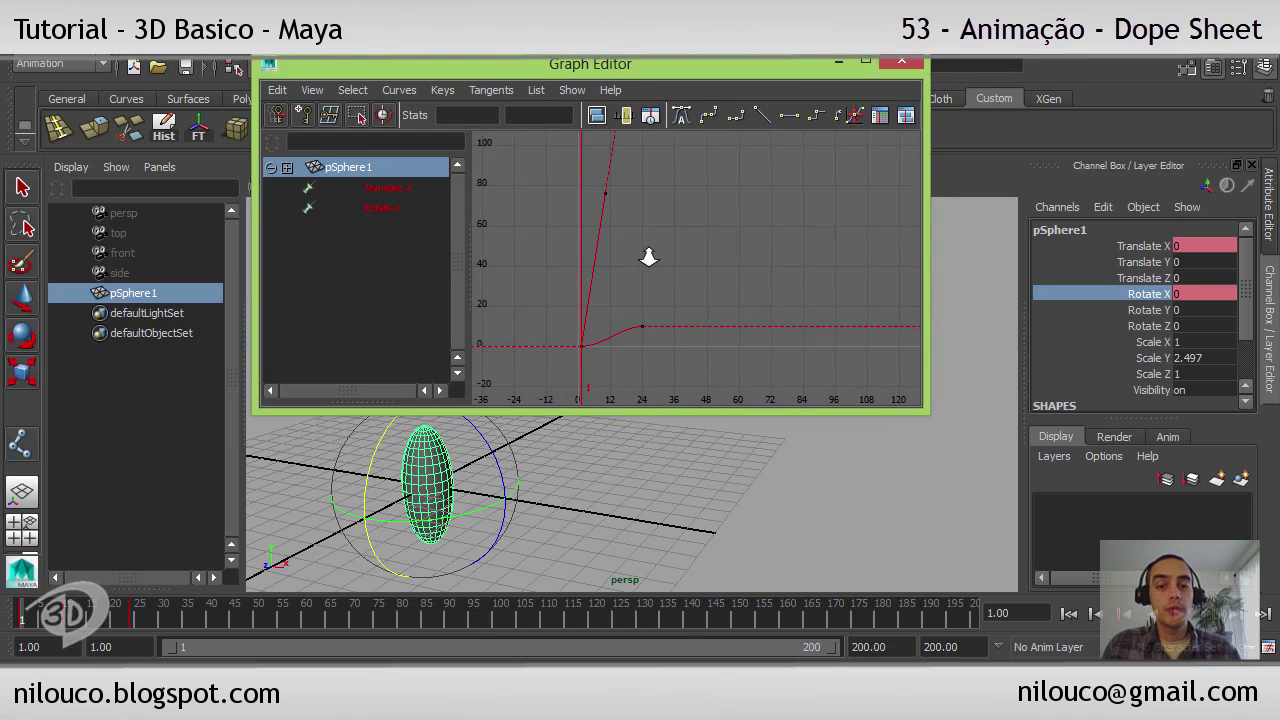